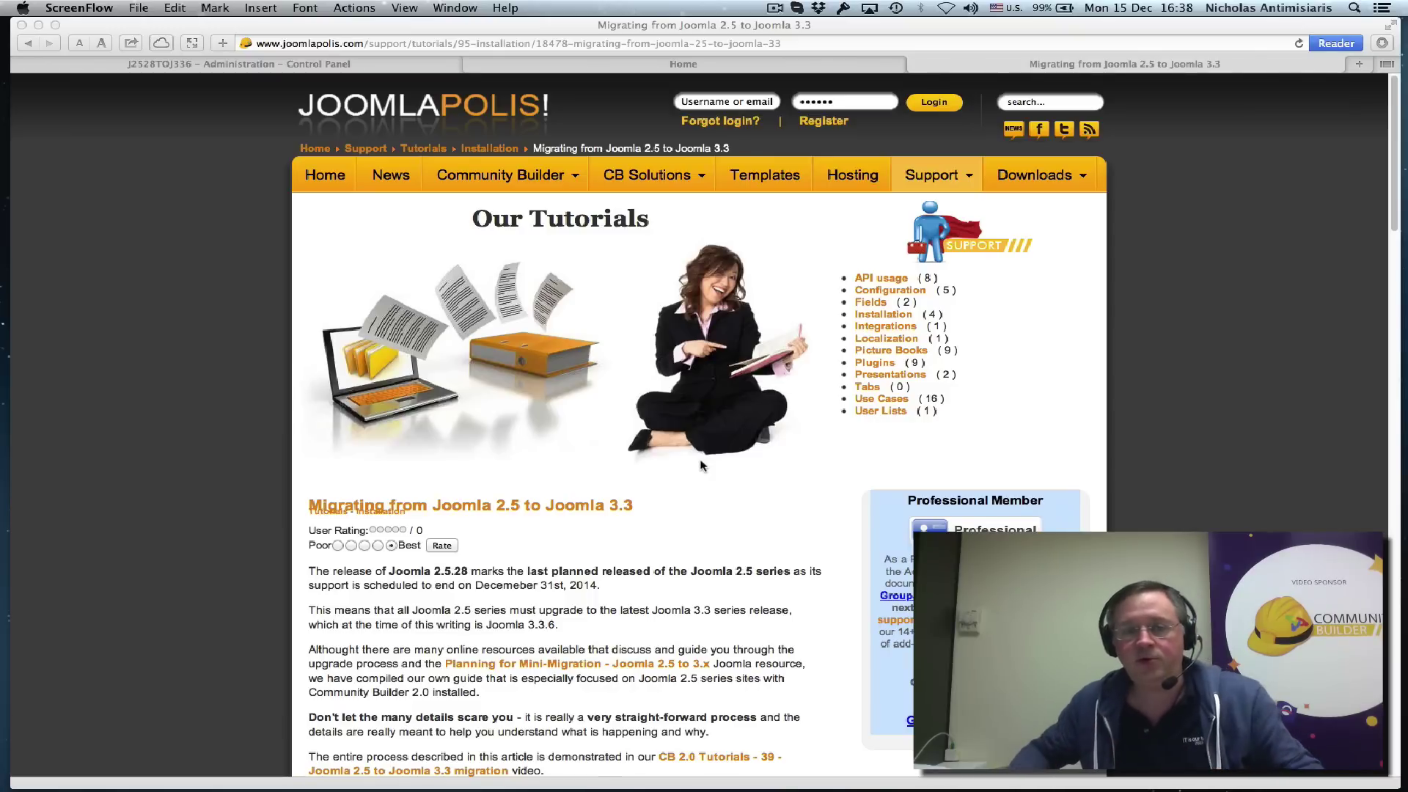
# Scroll the migration tutorial past Differences and Planning your Upgrade down to the Upgrade Steps list
pyautogui.scroll(-2, 580, 595)
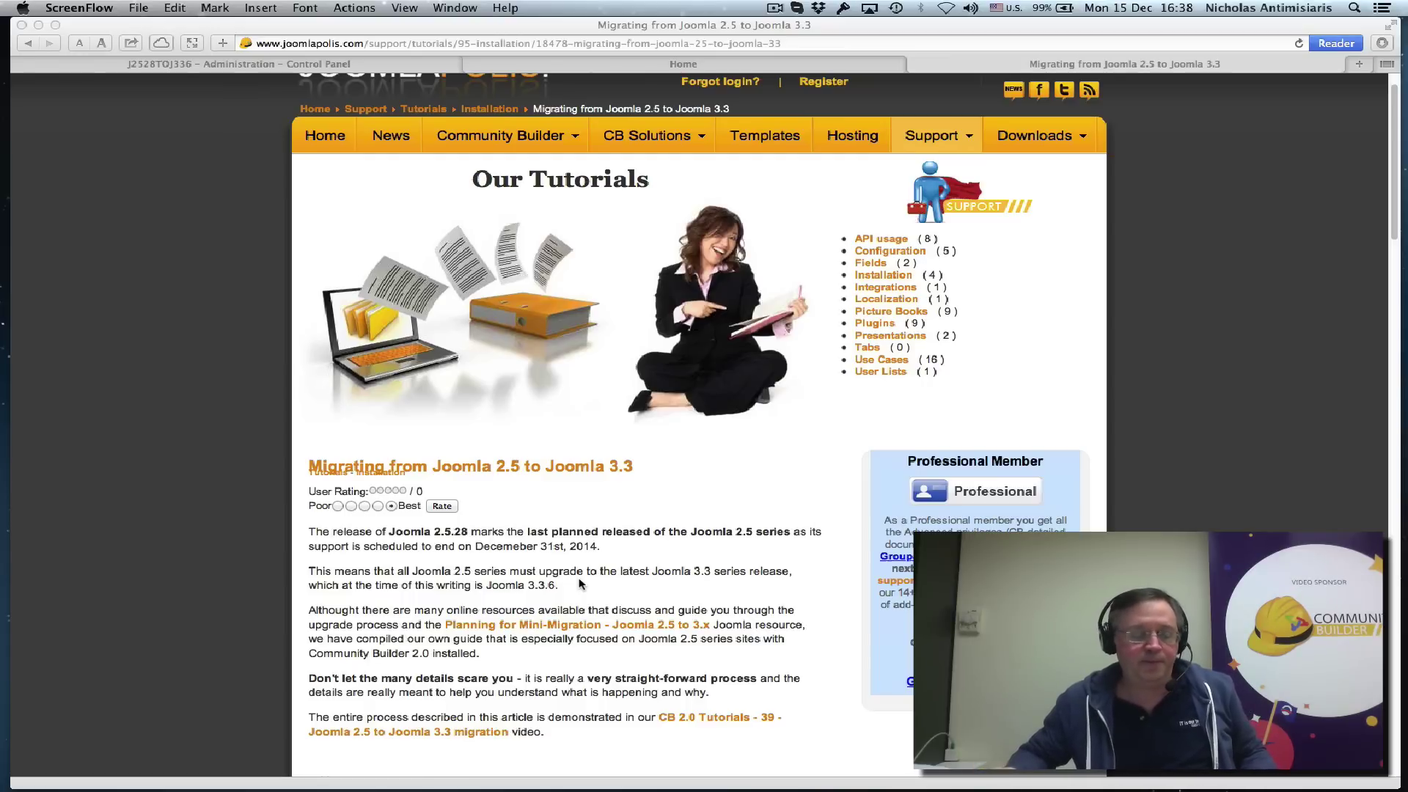
pyautogui.scroll(-5, 534, 557)
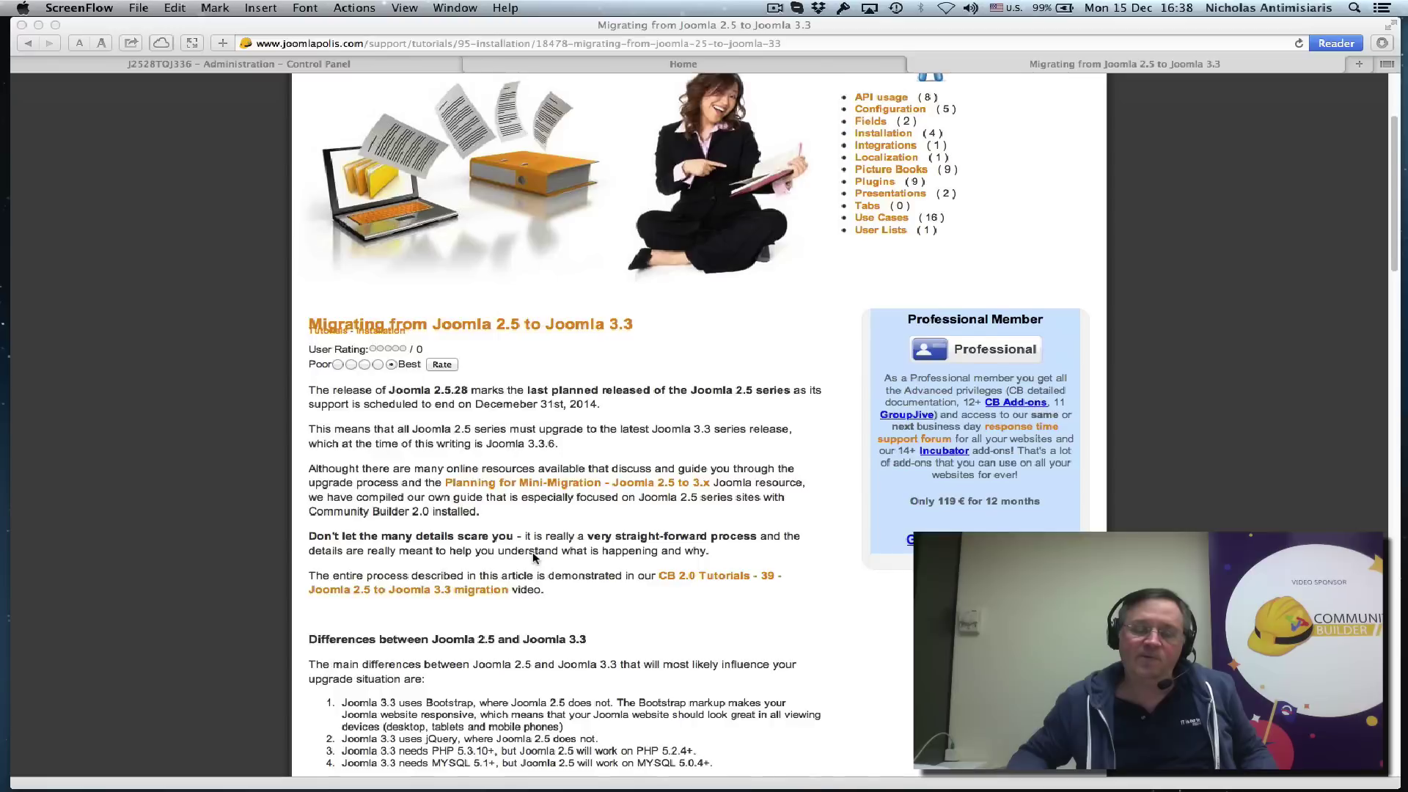
pyautogui.scroll(-3, 534, 557)
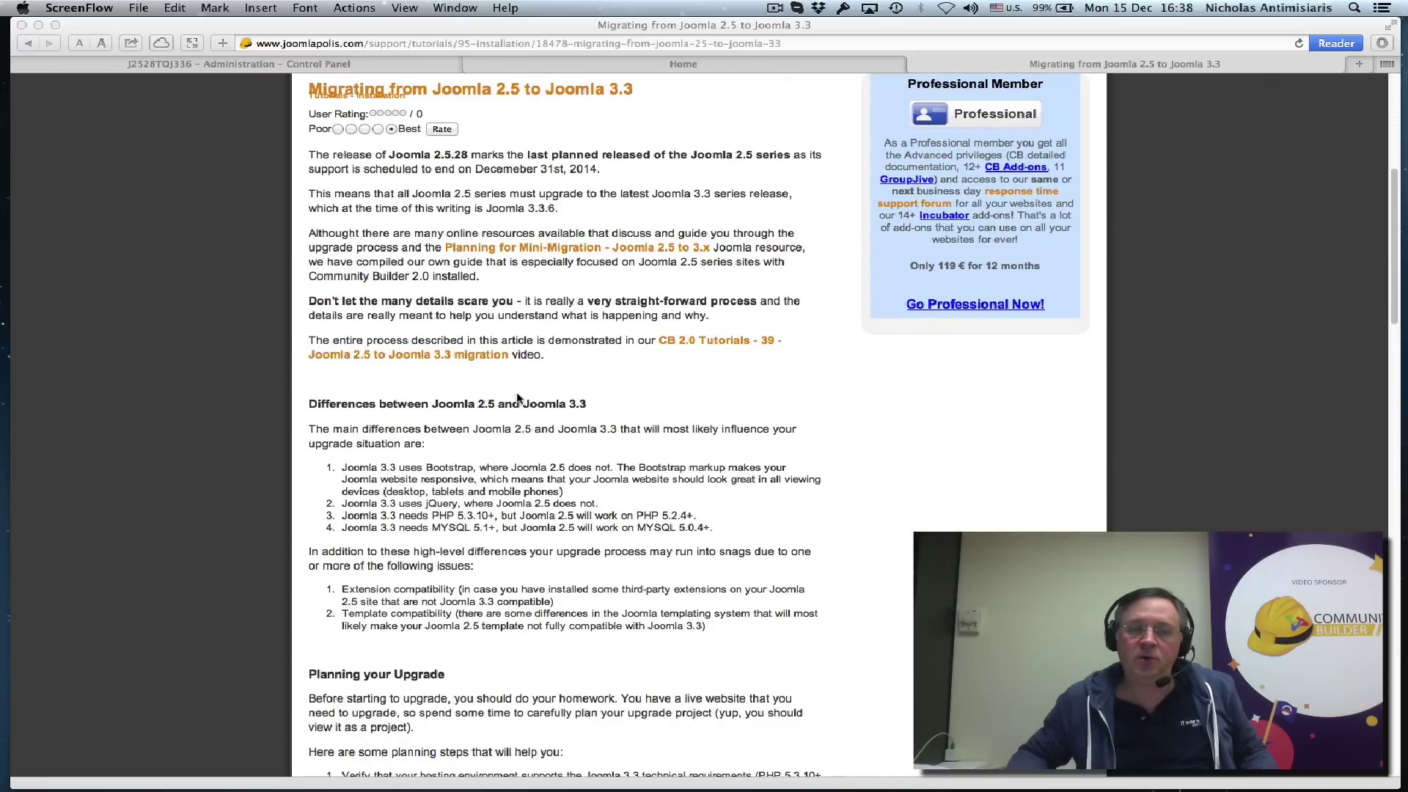
pyautogui.scroll(-4, 540, 460)
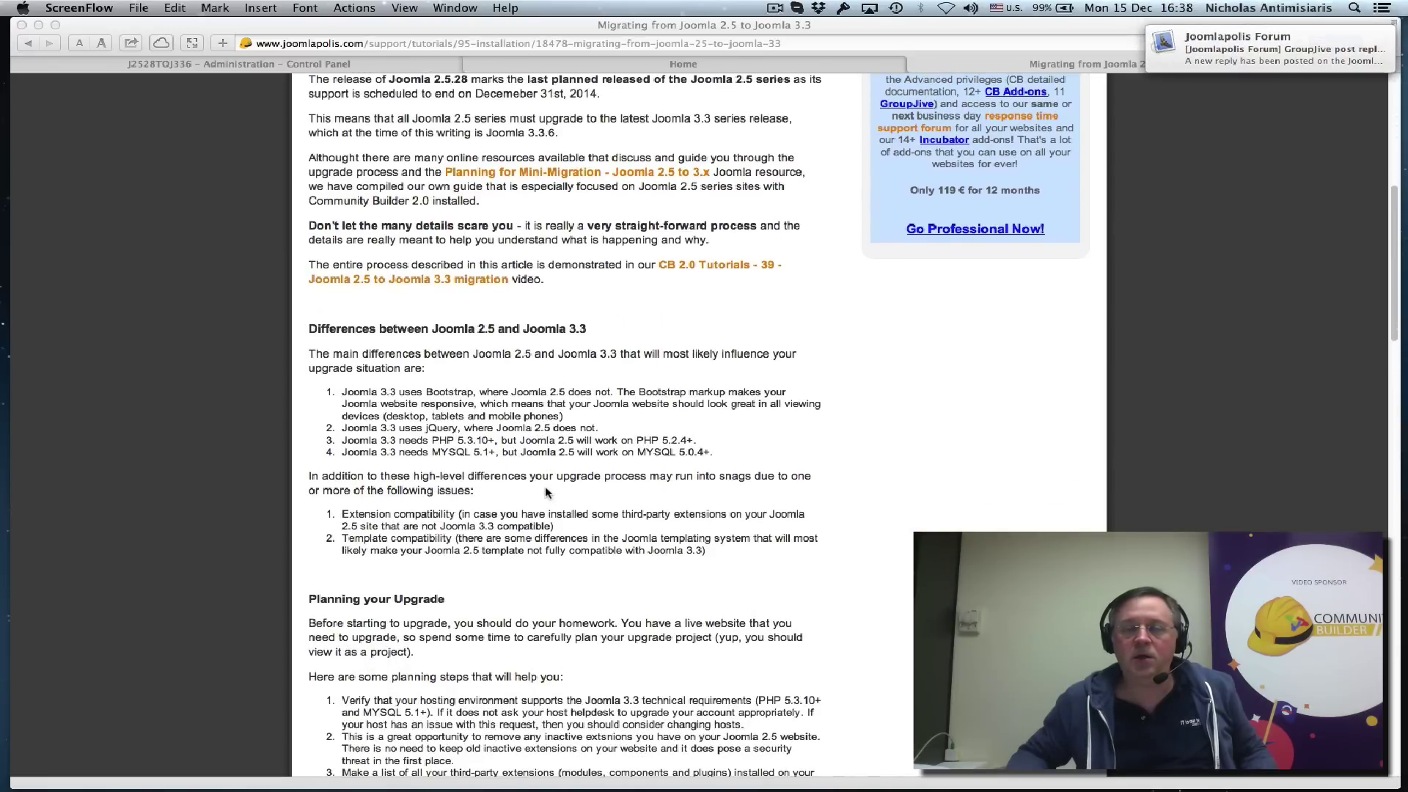
pyautogui.scroll(-5, 545, 492)
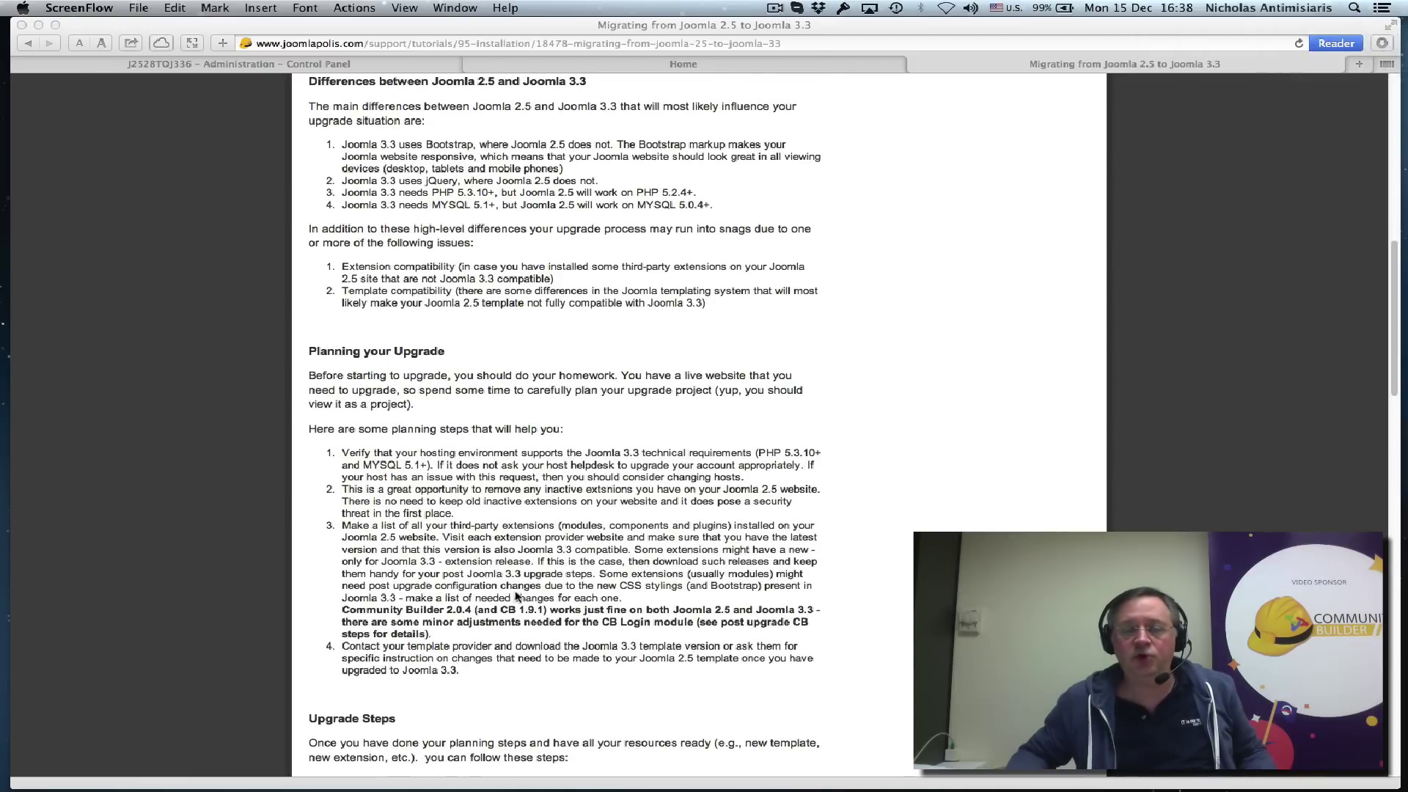
pyautogui.scroll(-4, 514, 591)
pyautogui.scroll(-5, 506, 572)
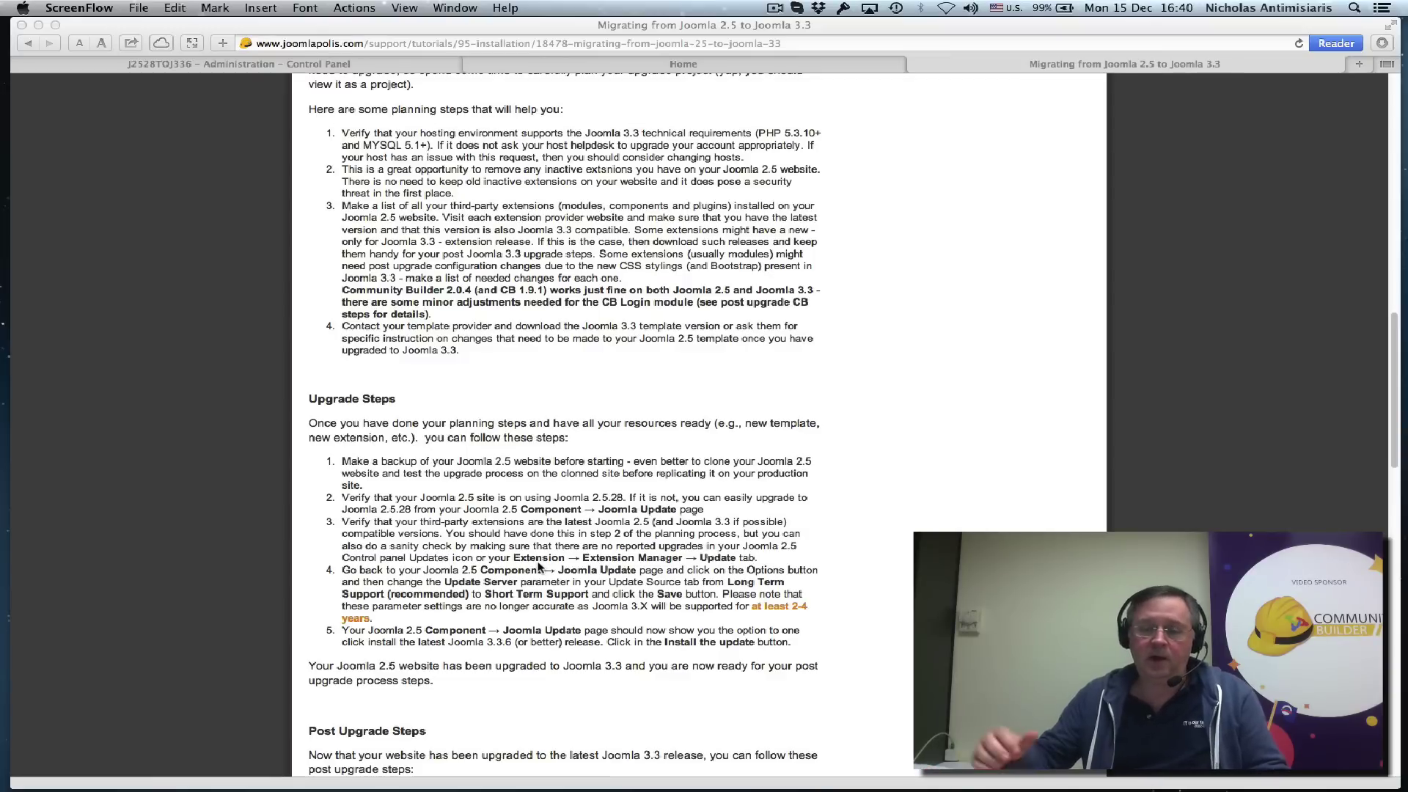
# Scroll back to the top of the 'Migrating from Joomla 2.5 to Joomla 3.3' tutorial
pyautogui.scroll(5, 593, 496)
pyautogui.scroll(12, 593, 496)
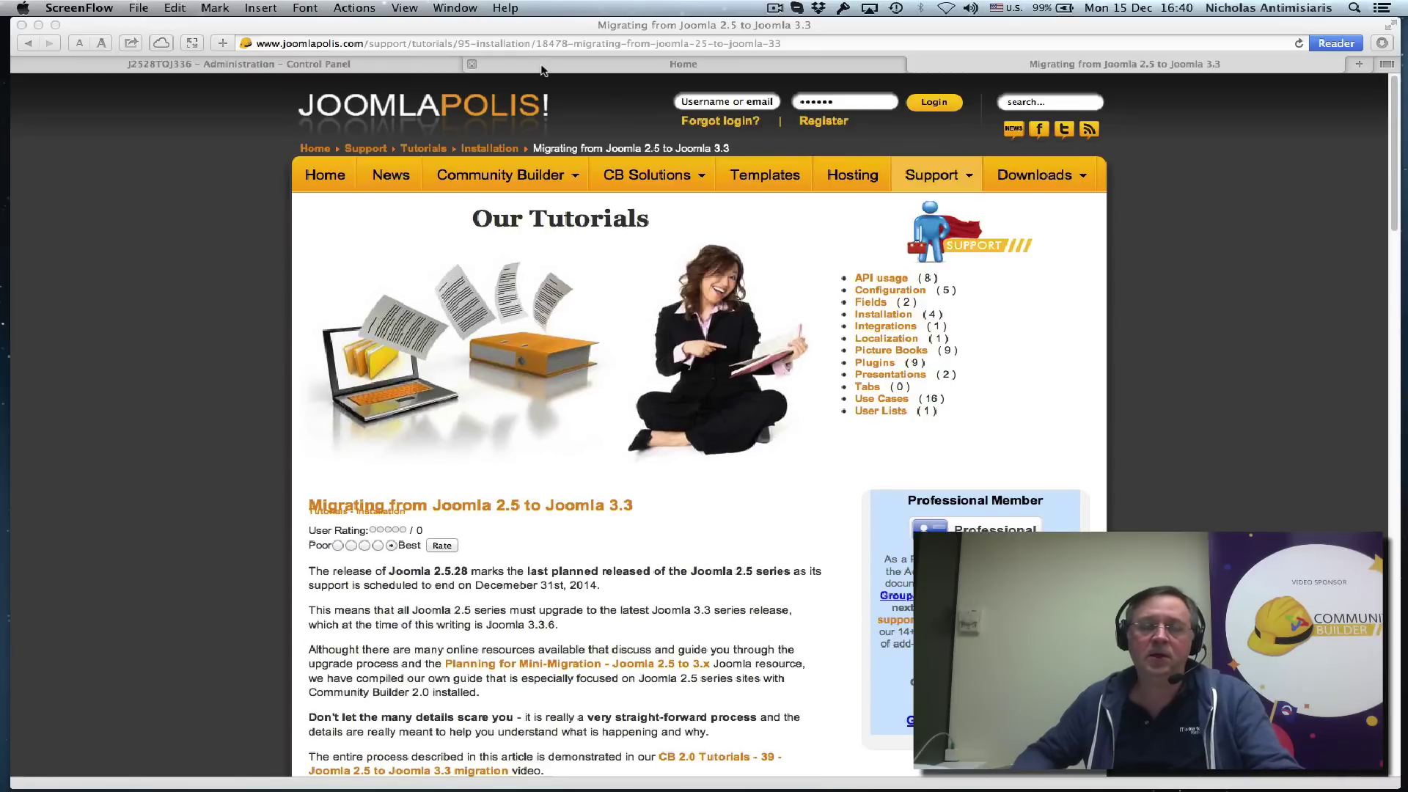
# Switch to the local Joomla 2.5 home page and view the CB Login sign-up form
pyautogui.click(543, 69)
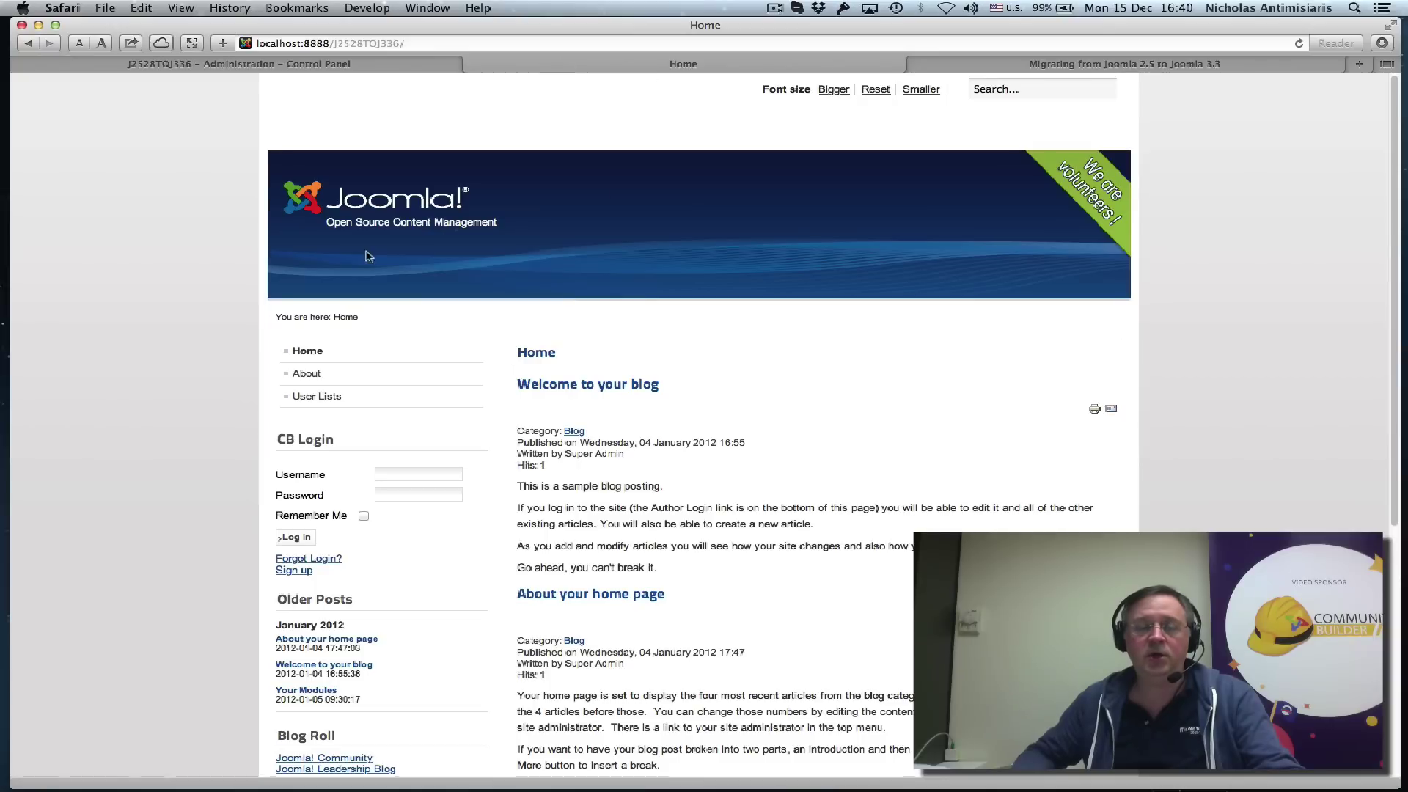
pyautogui.scroll(-2, 733, 580)
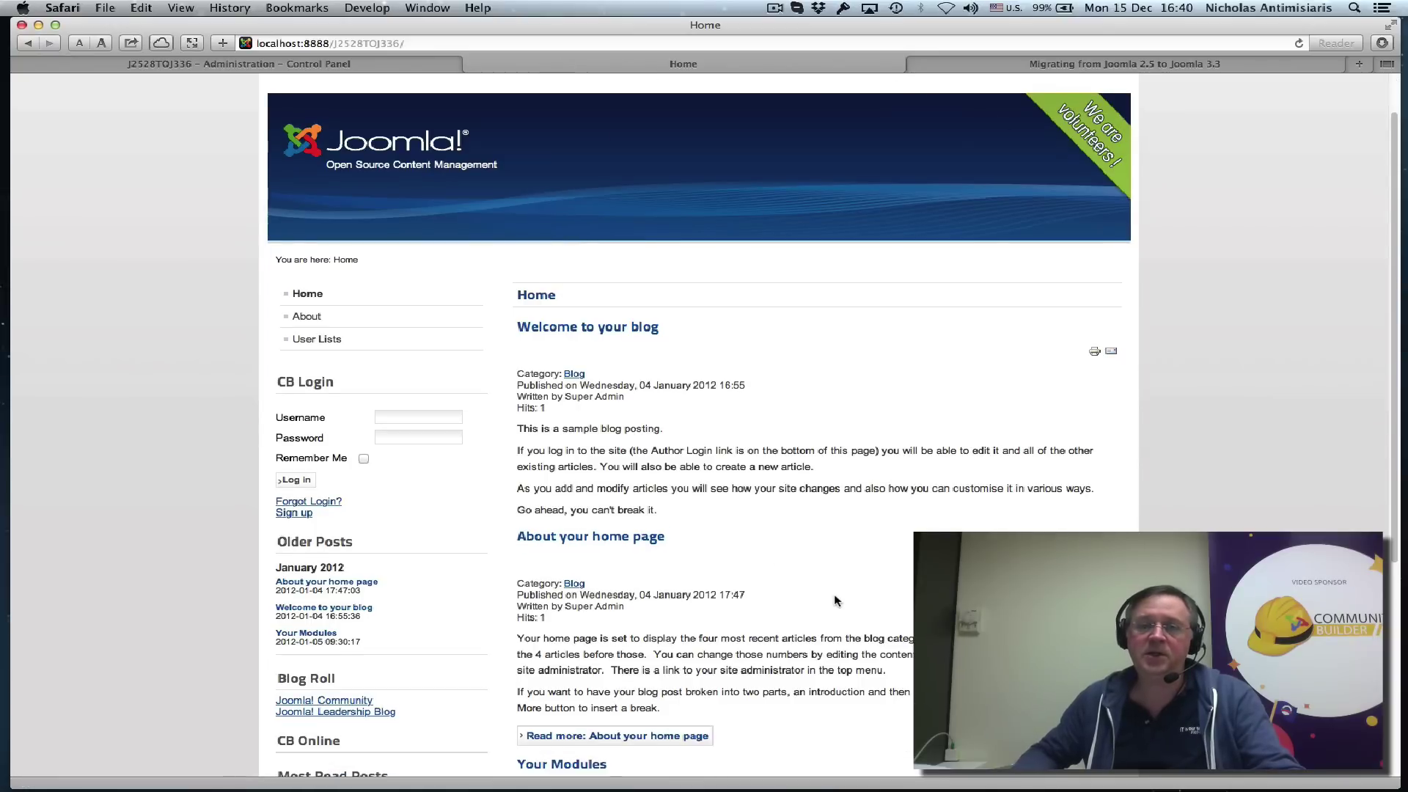
pyautogui.scroll(2, 851, 596)
pyautogui.scroll(-10, 855, 579)
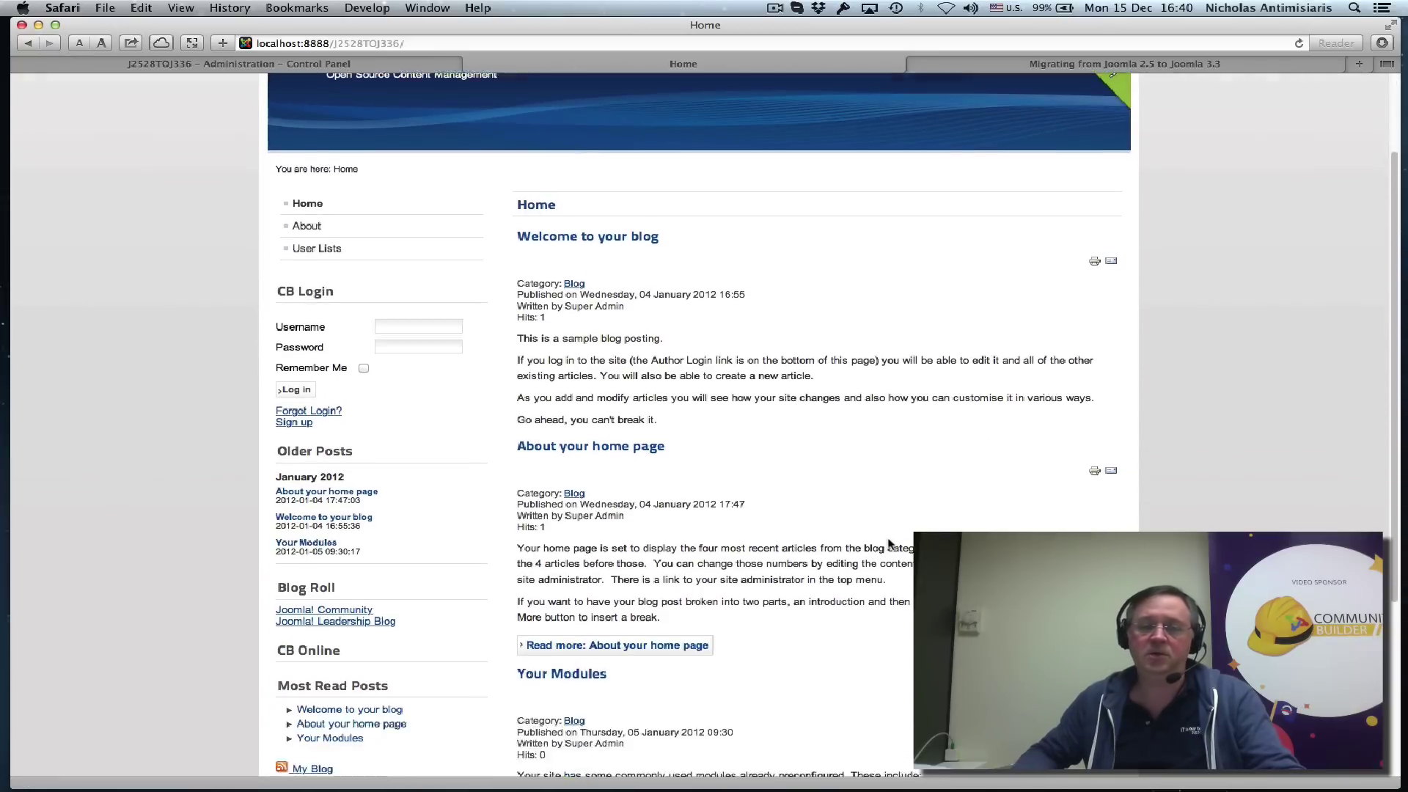
pyautogui.scroll(9, 889, 543)
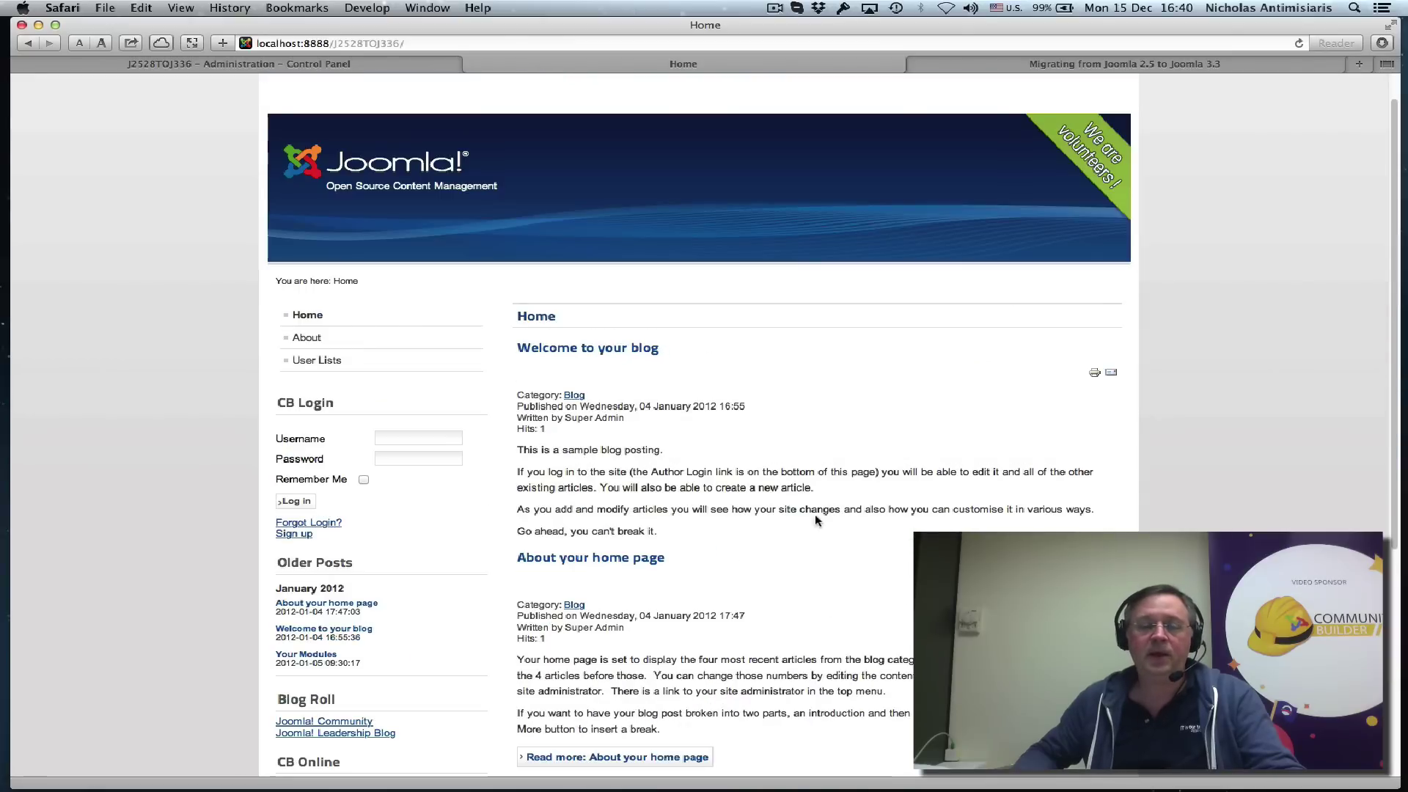
pyautogui.click(284, 538)
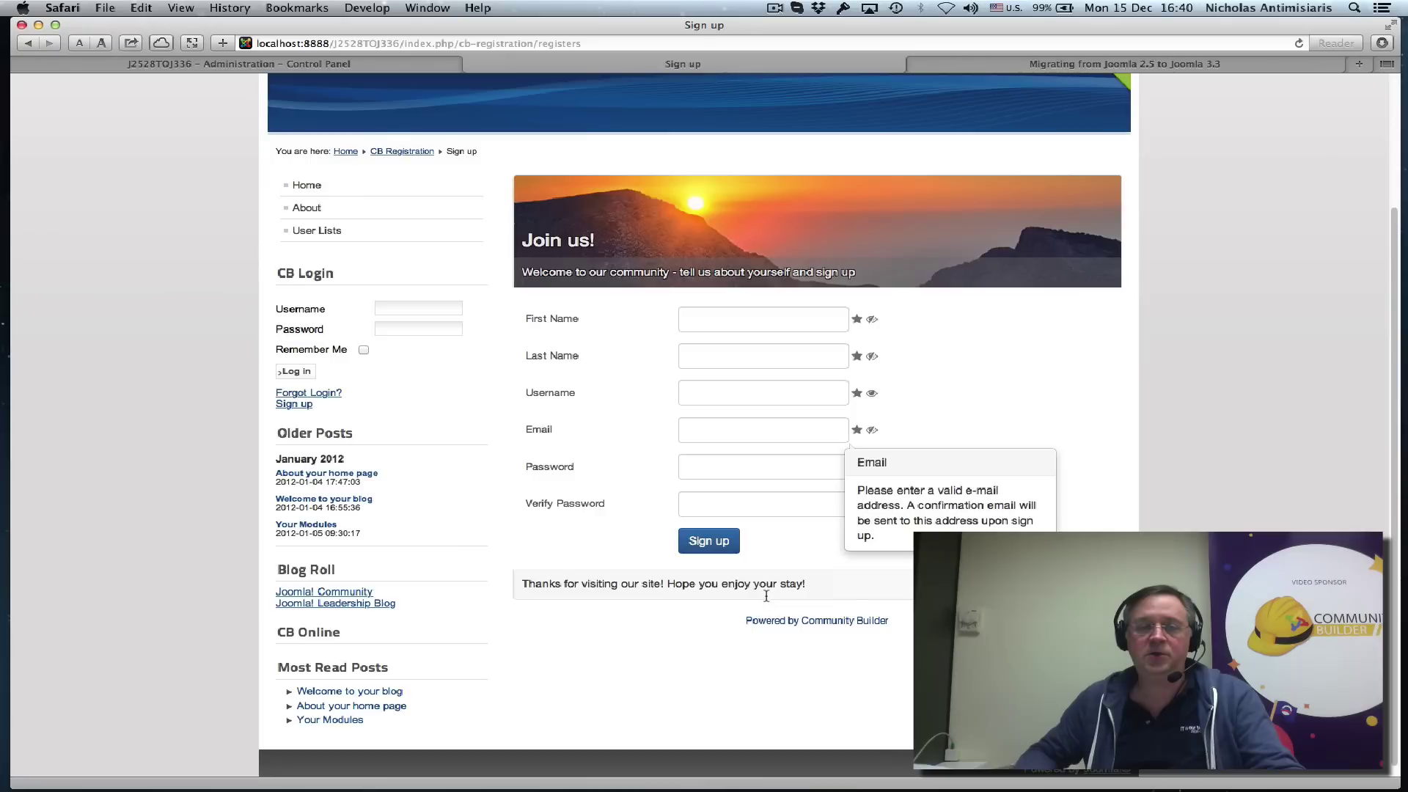
pyautogui.scroll(3, 767, 587)
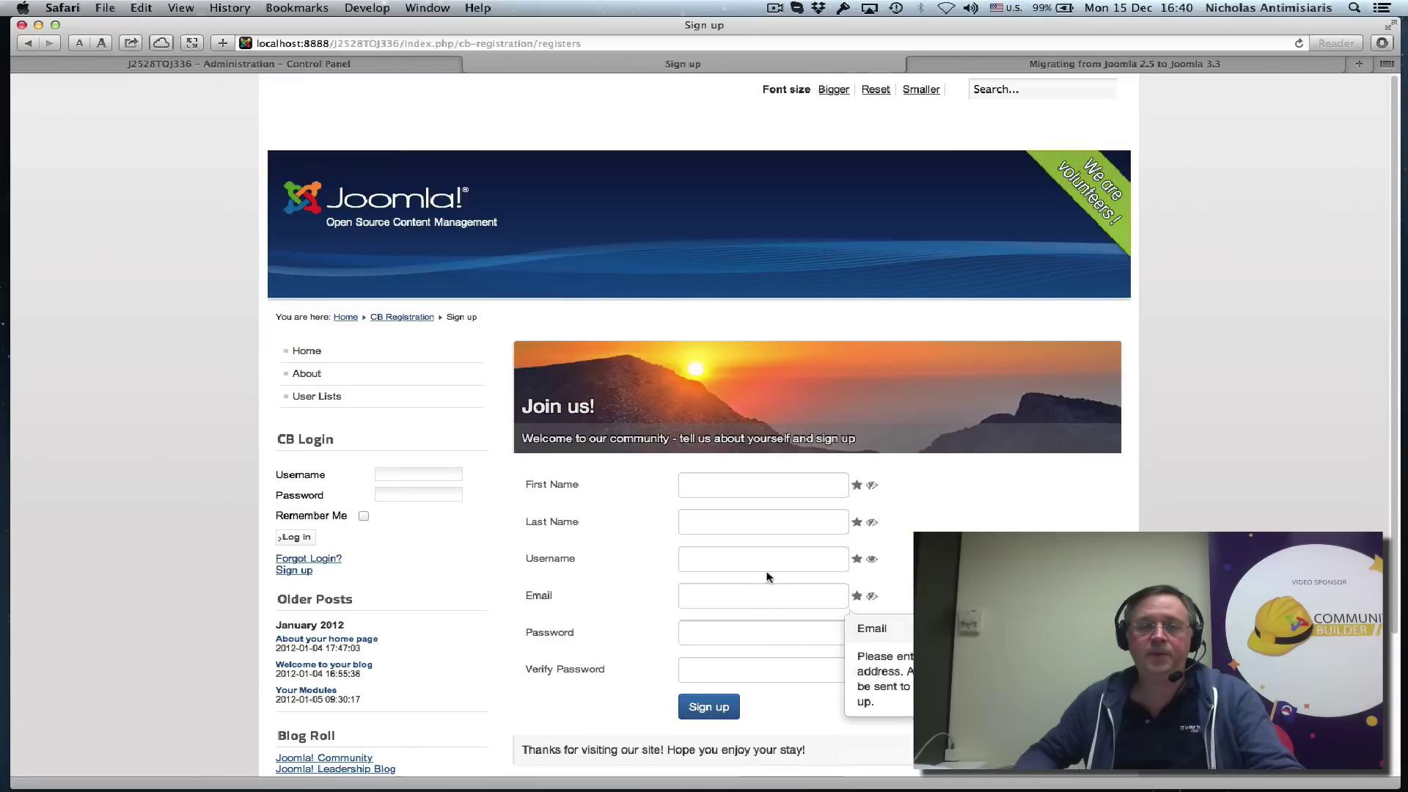
# Open User Lists to view the All Members list of 3 registered members
pyautogui.click(302, 404)
pyautogui.scroll(-3, 723, 493)
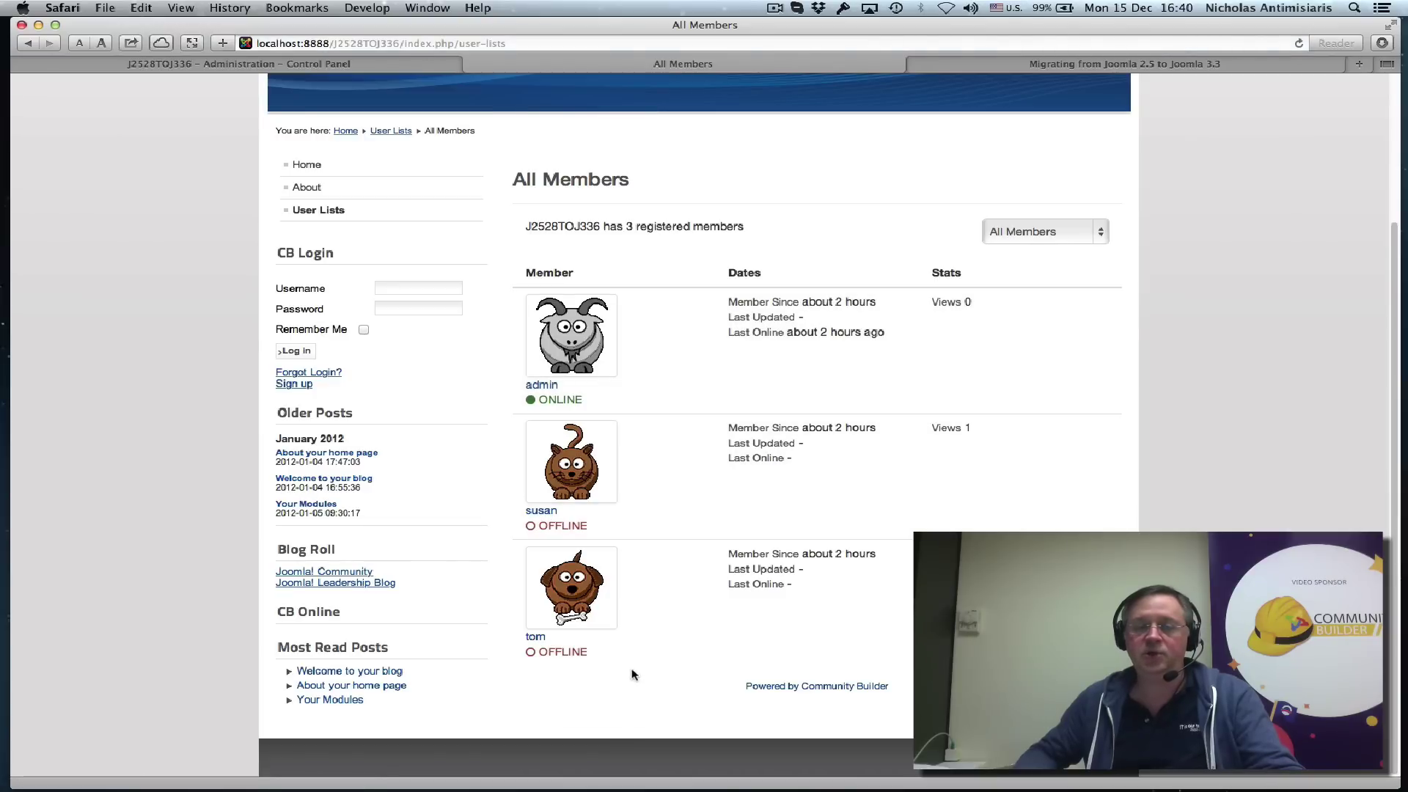
pyautogui.scroll(3, 651, 607)
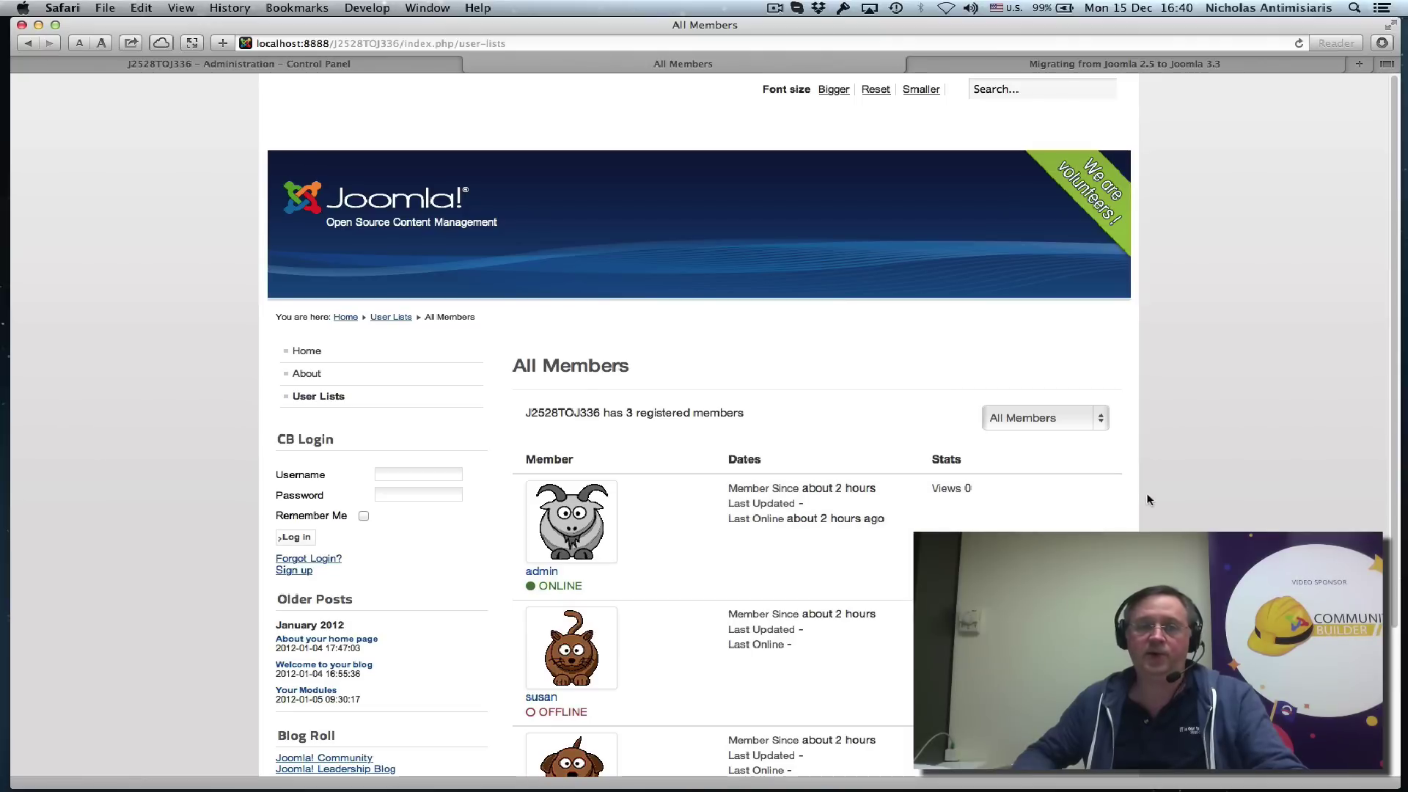
# Open the Administration Control Panel and highlight the December 31, 2014 end-of-support notice
pyautogui.click(274, 63)
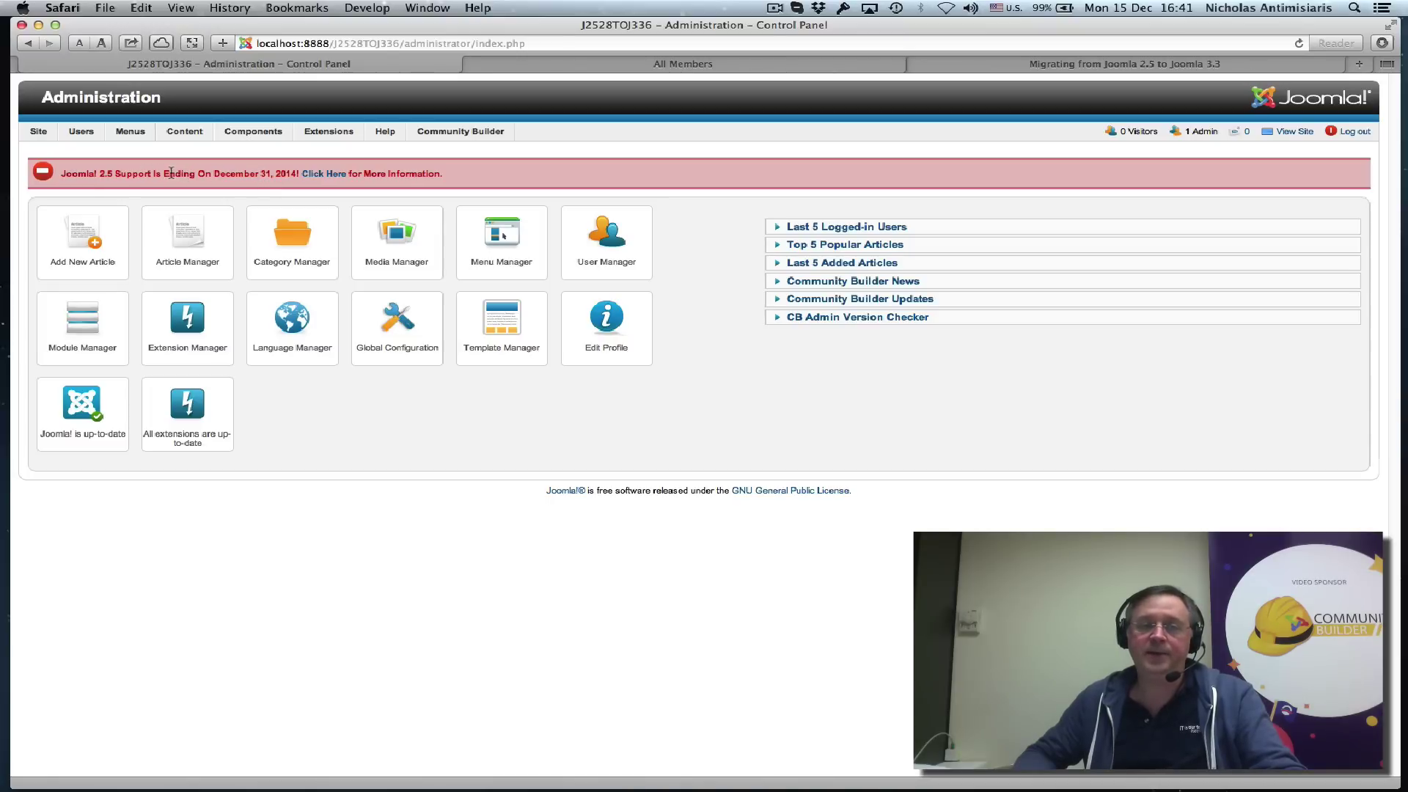
pyautogui.moveTo(160, 173); pyautogui.dragTo(249, 175)
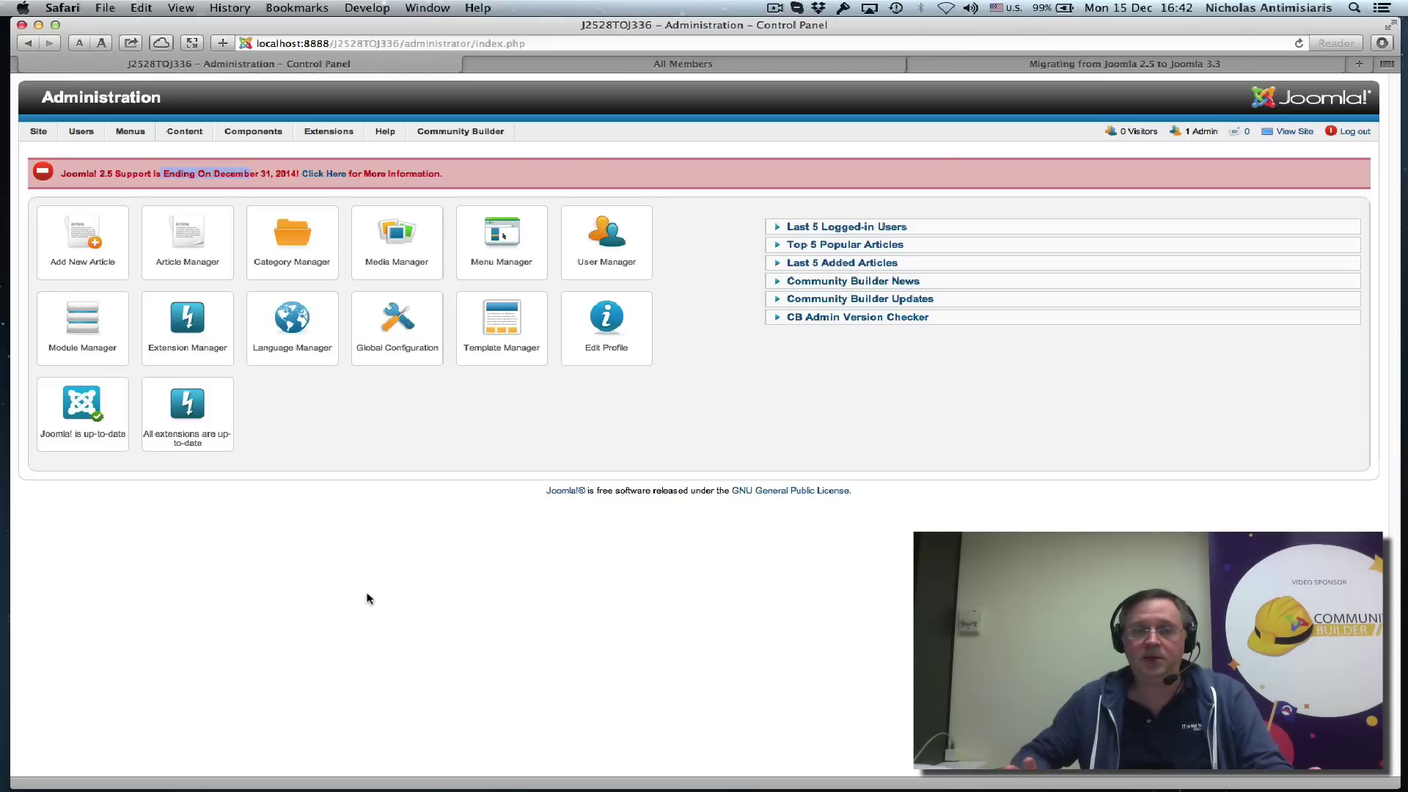
# Open Extensions > Template Manager to list the Atomic, Beez5, Beez2, Bluestork and Hathor styles
pyautogui.moveTo(328, 136)
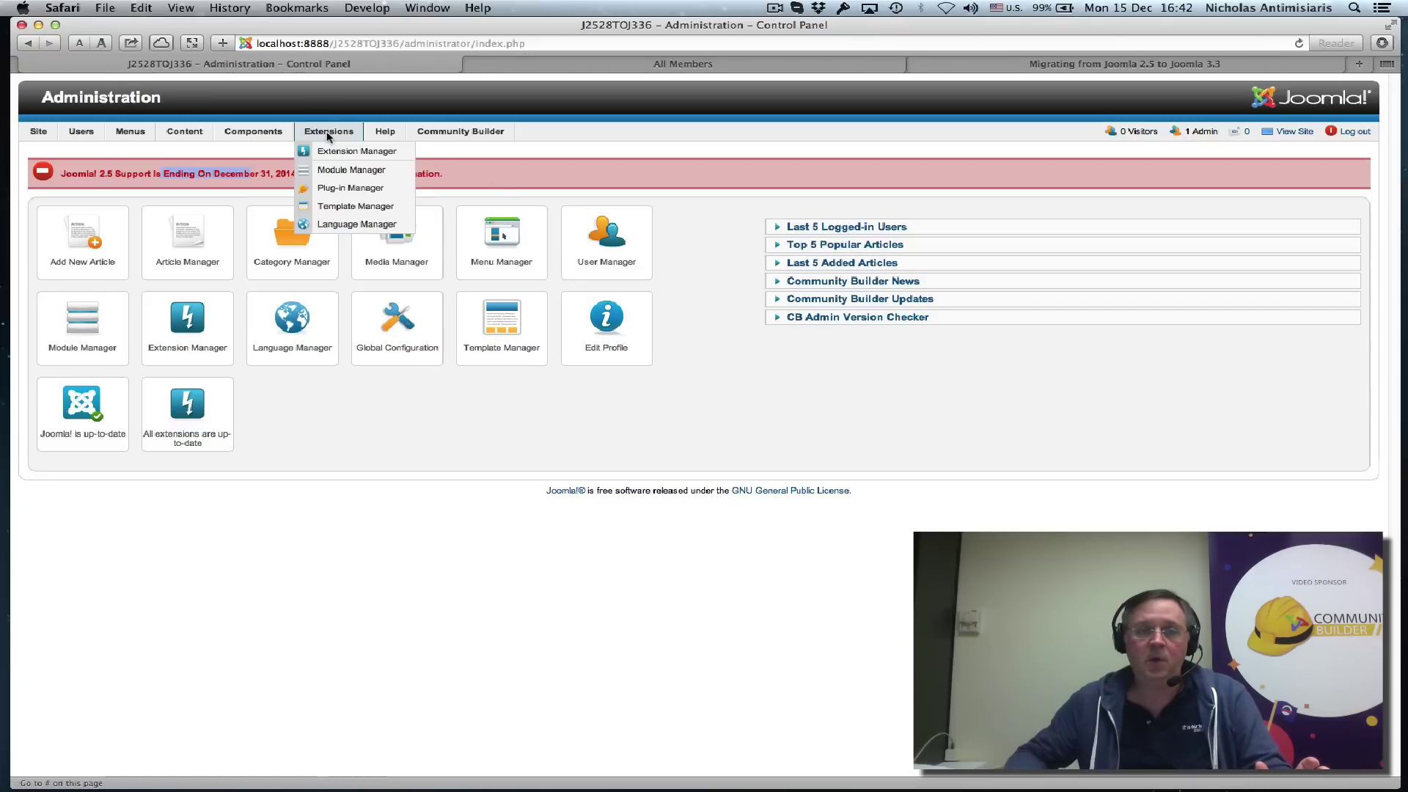
pyautogui.click(340, 208)
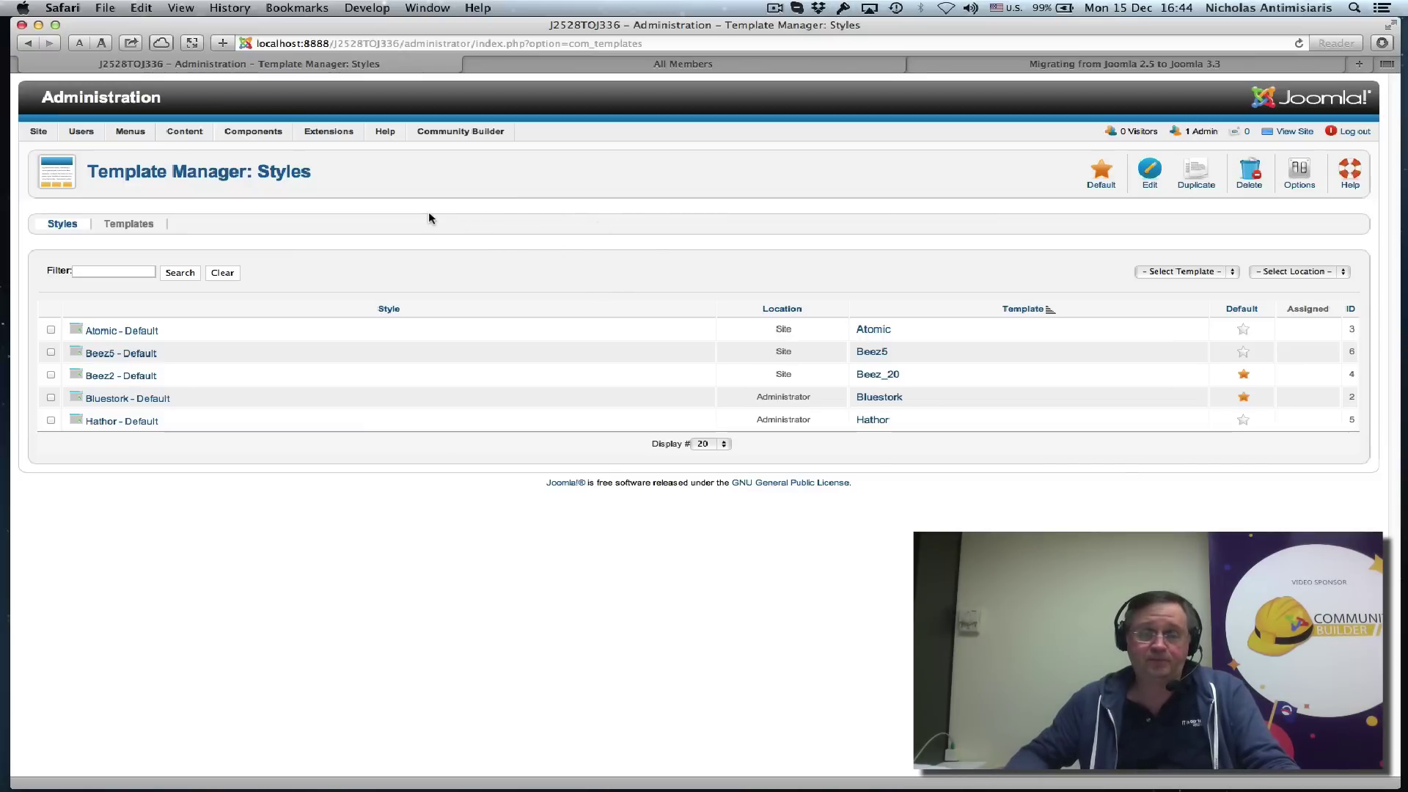
# Review the template styles: Beez2 is the site default, Bluestork the administrator default
pyautogui.moveTo(247, 136)
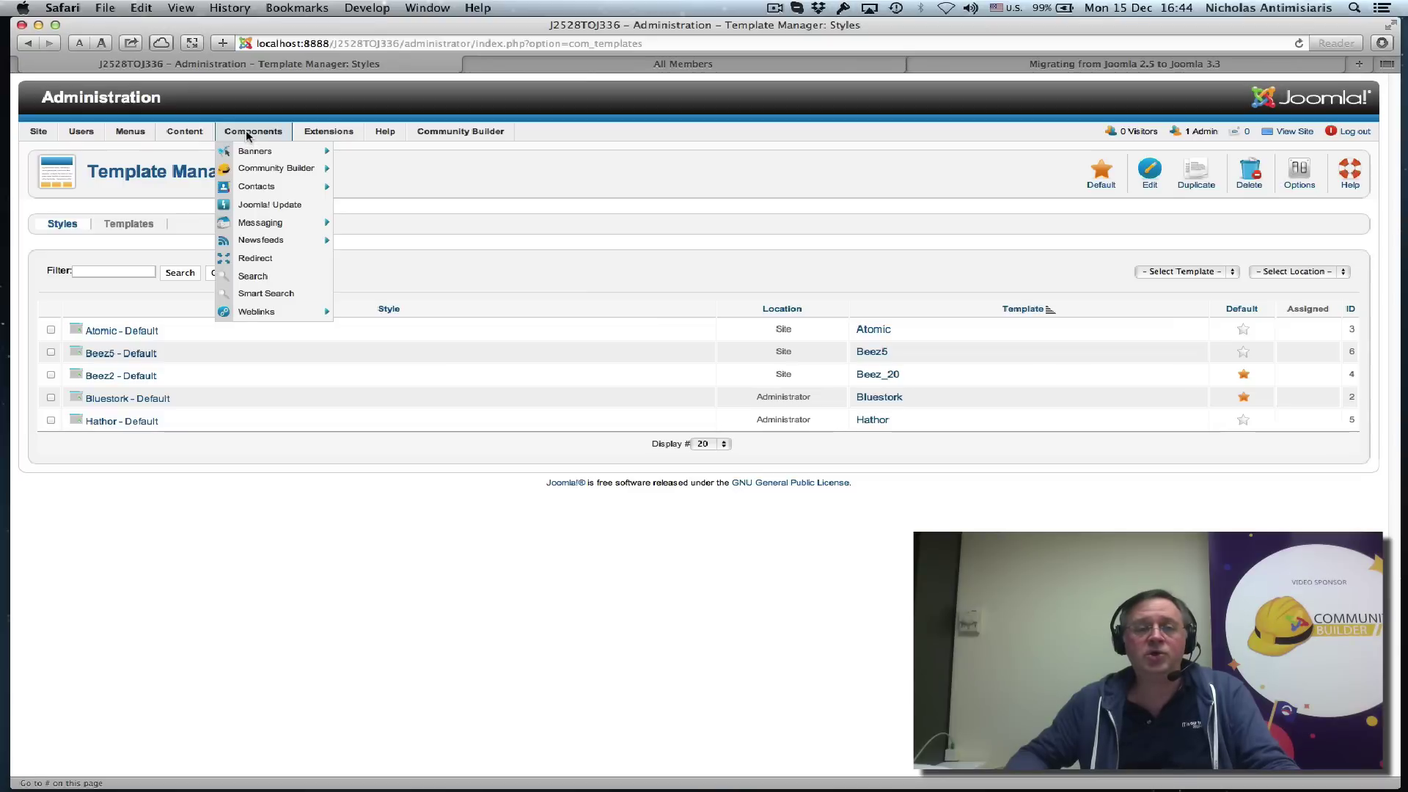
# Open Joomla! Update, showing no updates for 2.5.28, and its Update Configuration options
pyautogui.click(255, 207)
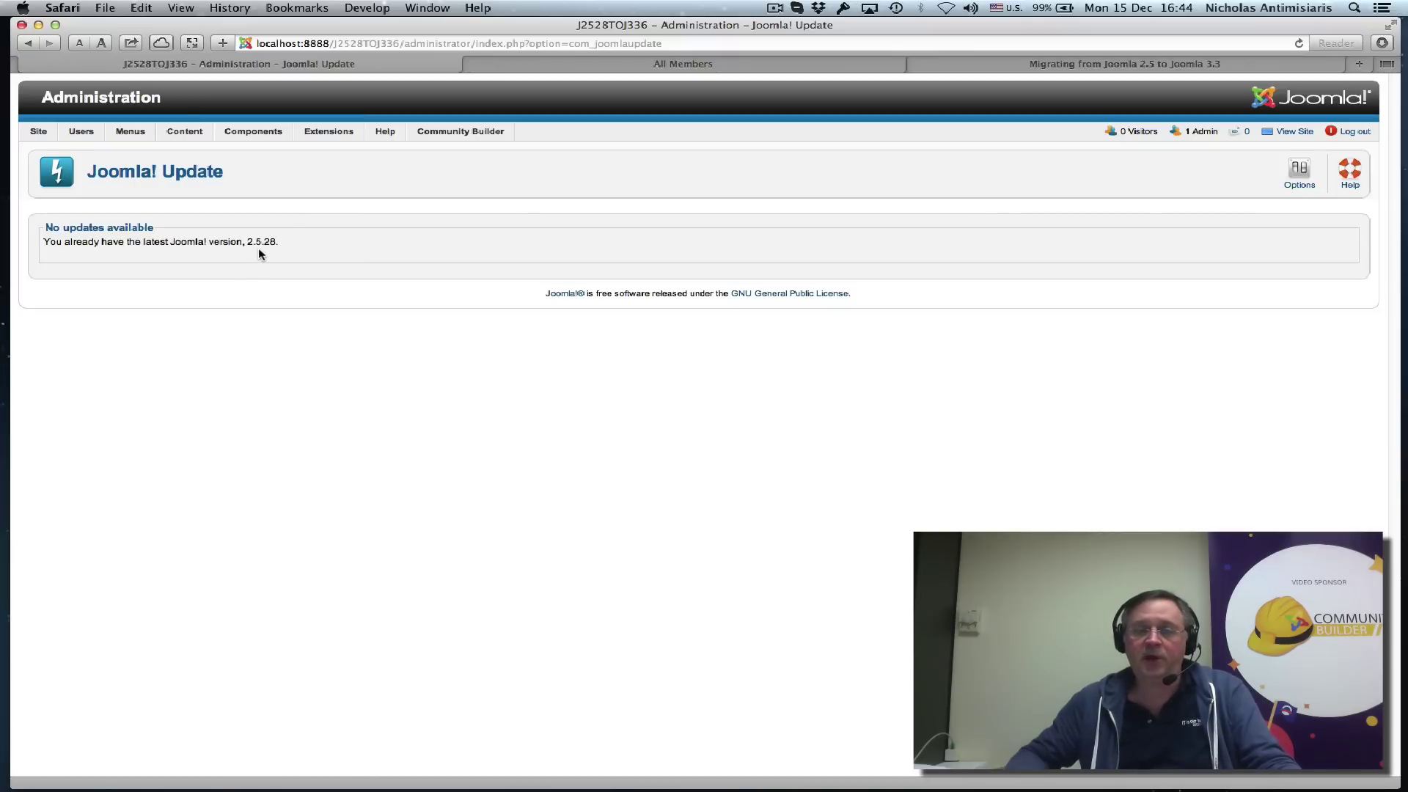
pyautogui.click(1296, 177)
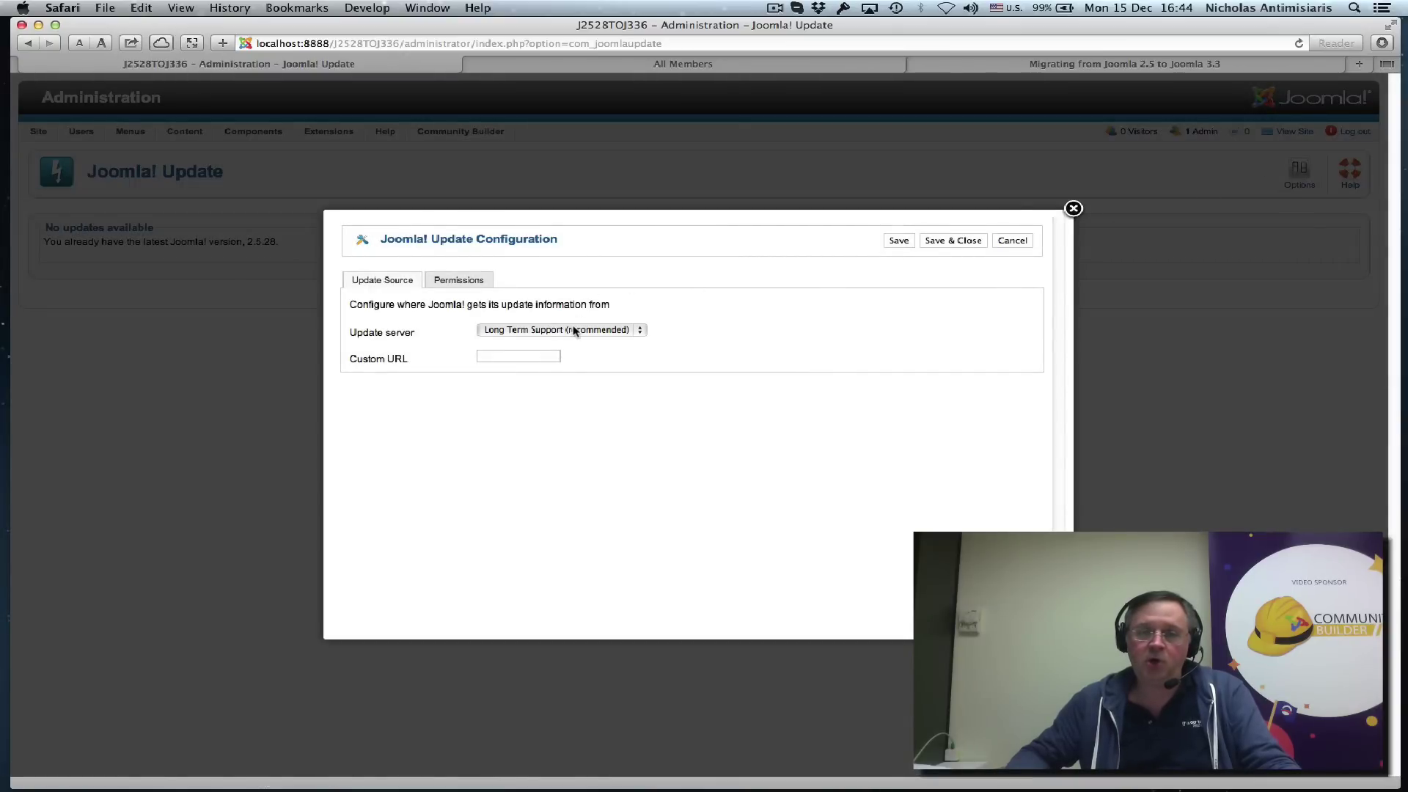
# Set the update server to Short Term Support and save the update configuration
pyautogui.click(574, 331)
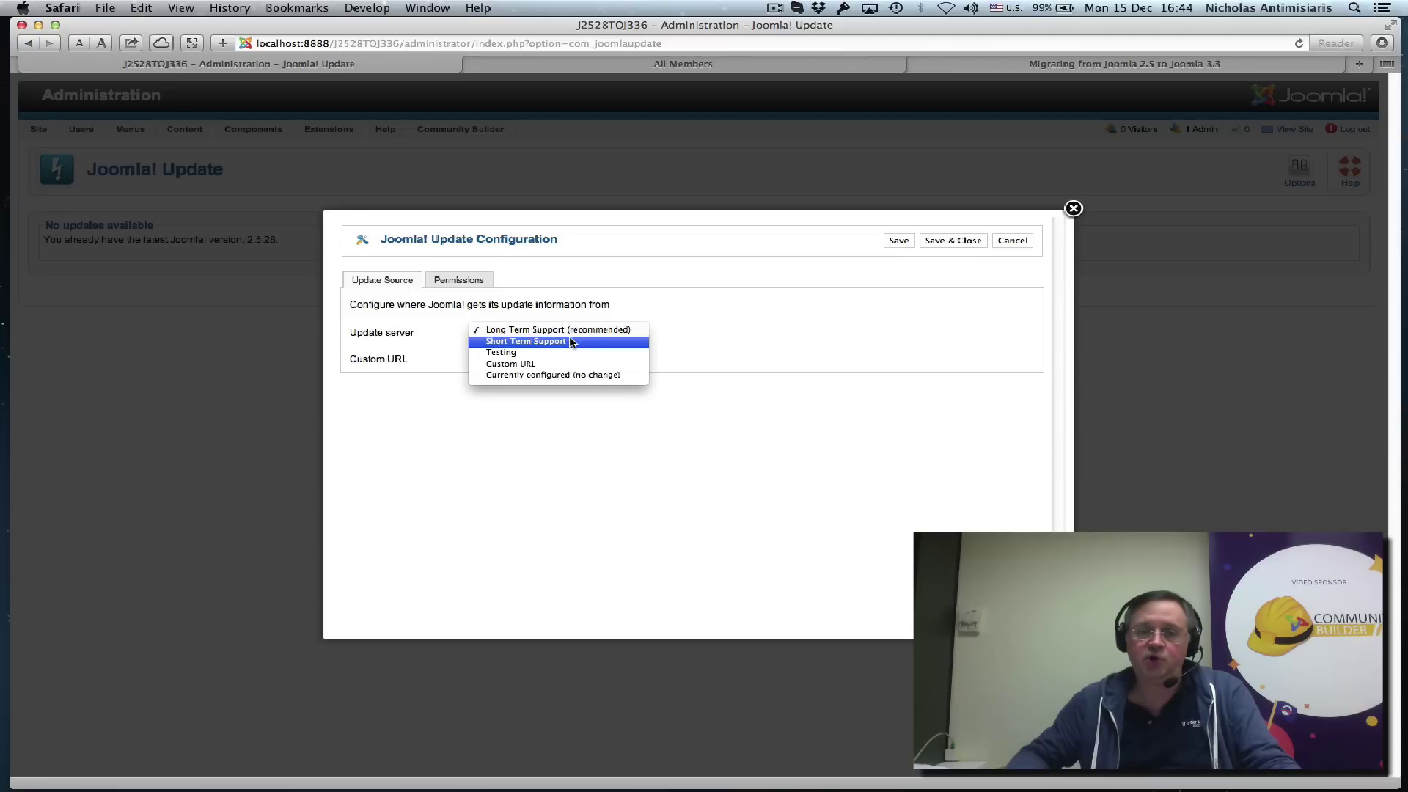
pyautogui.click(575, 341)
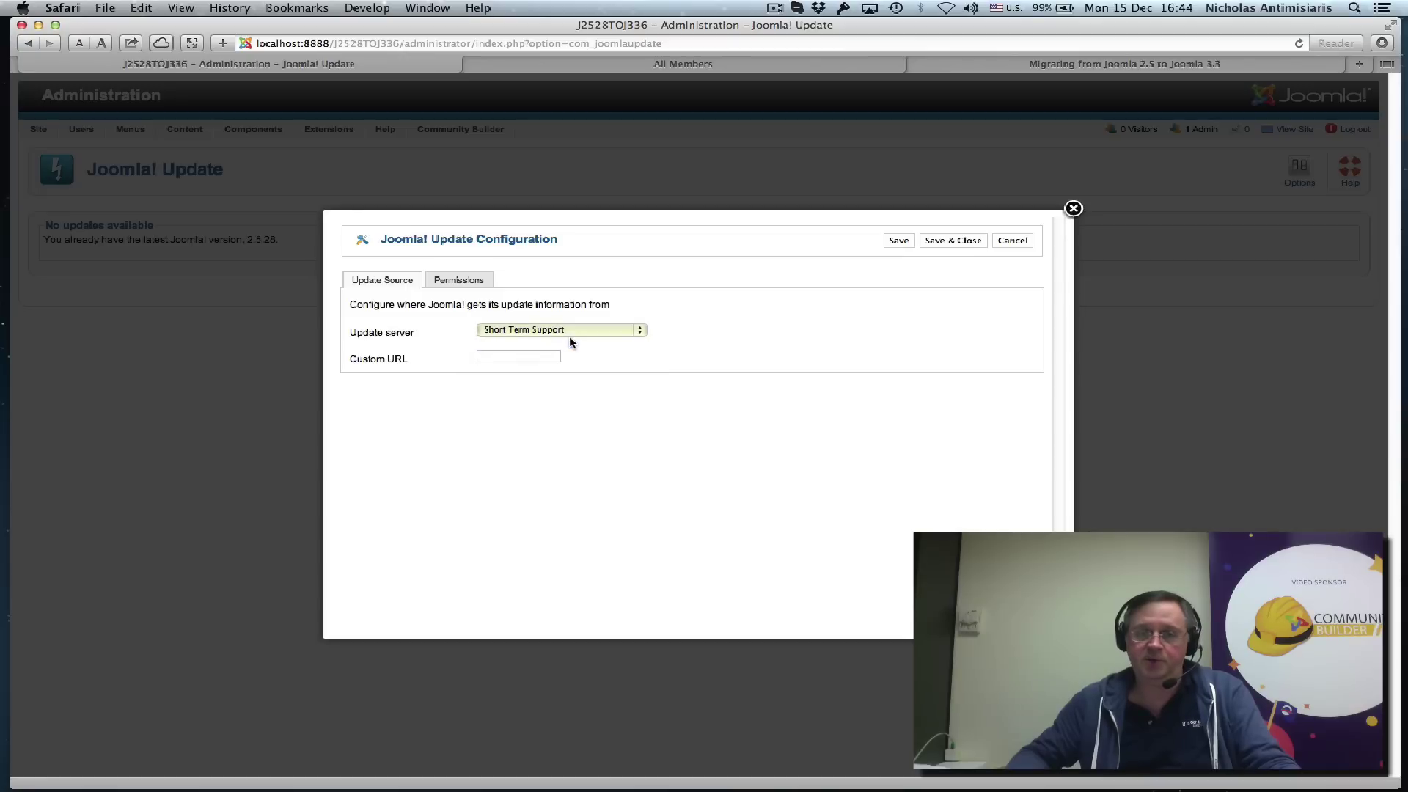
pyautogui.click(944, 242)
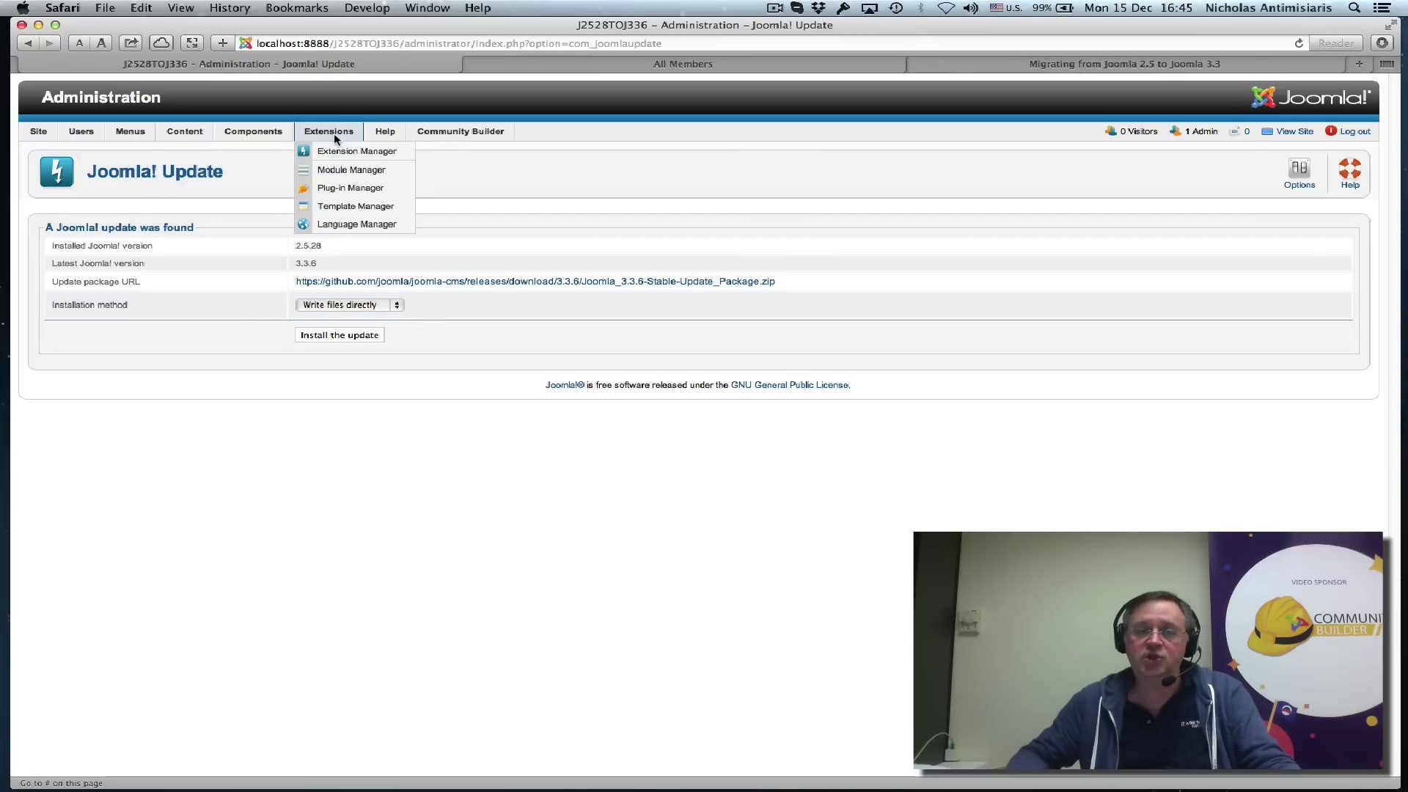
# Purge the Extension Manager's update cache so no extension updates are listed
pyautogui.click(334, 149)
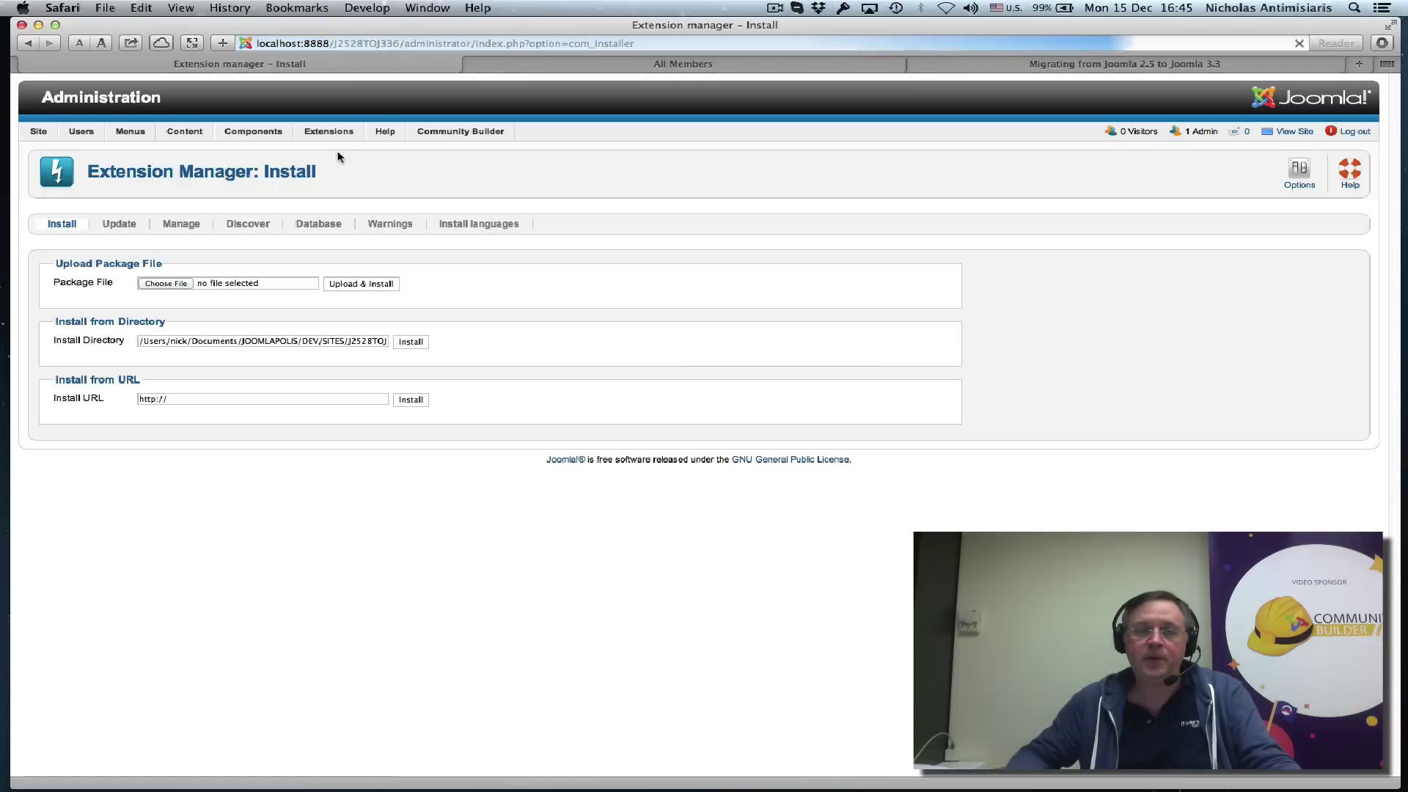
pyautogui.click(119, 225)
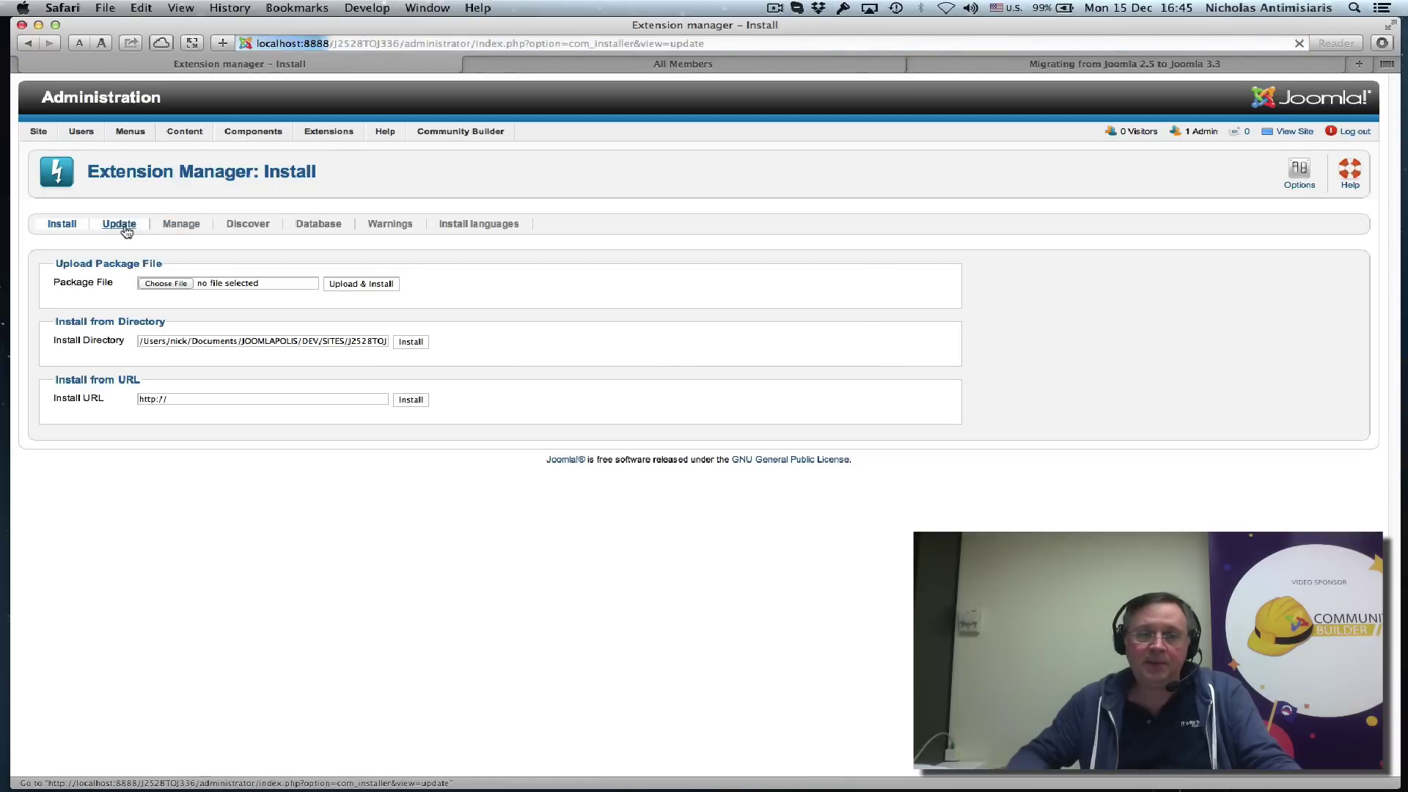
pyautogui.click(1235, 175)
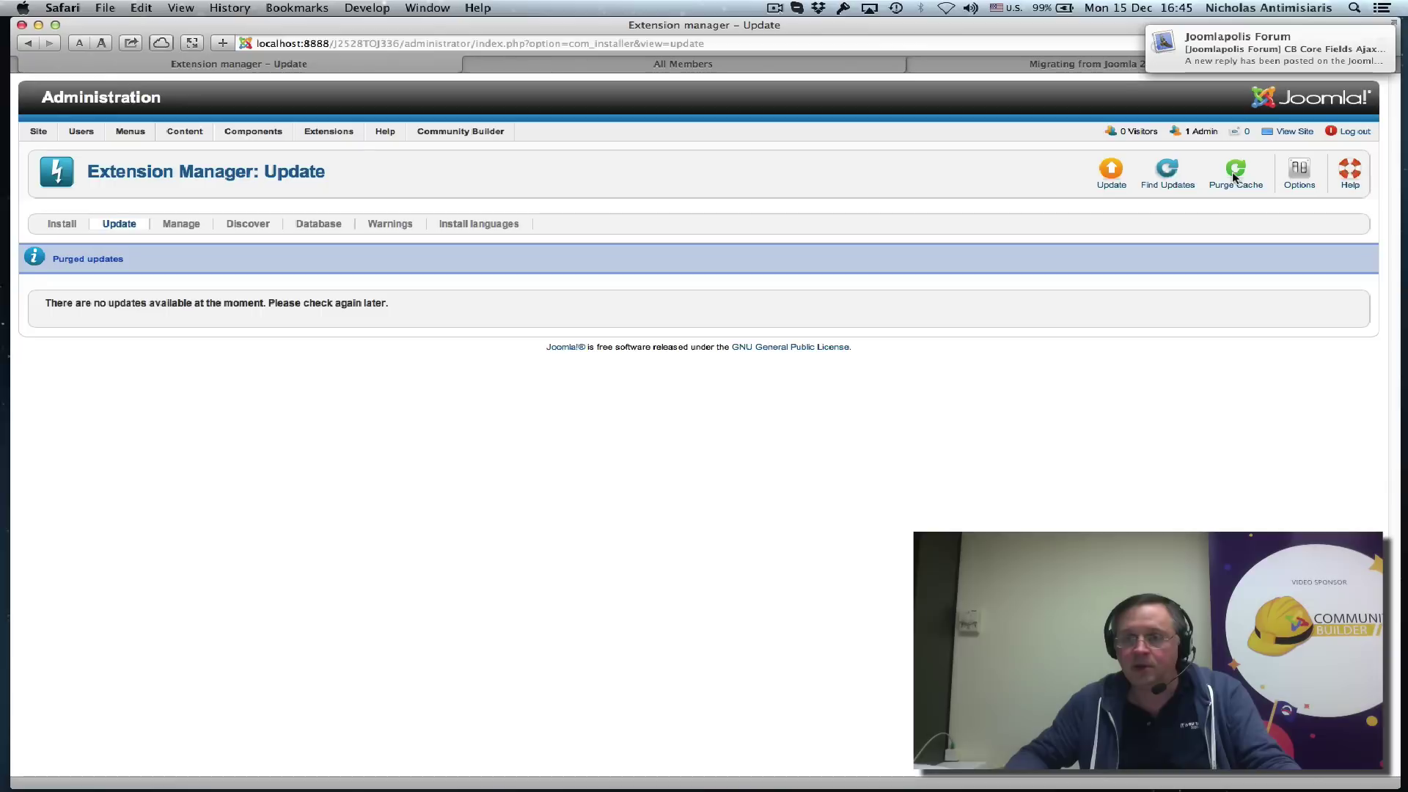
pyautogui.moveTo(254, 132)
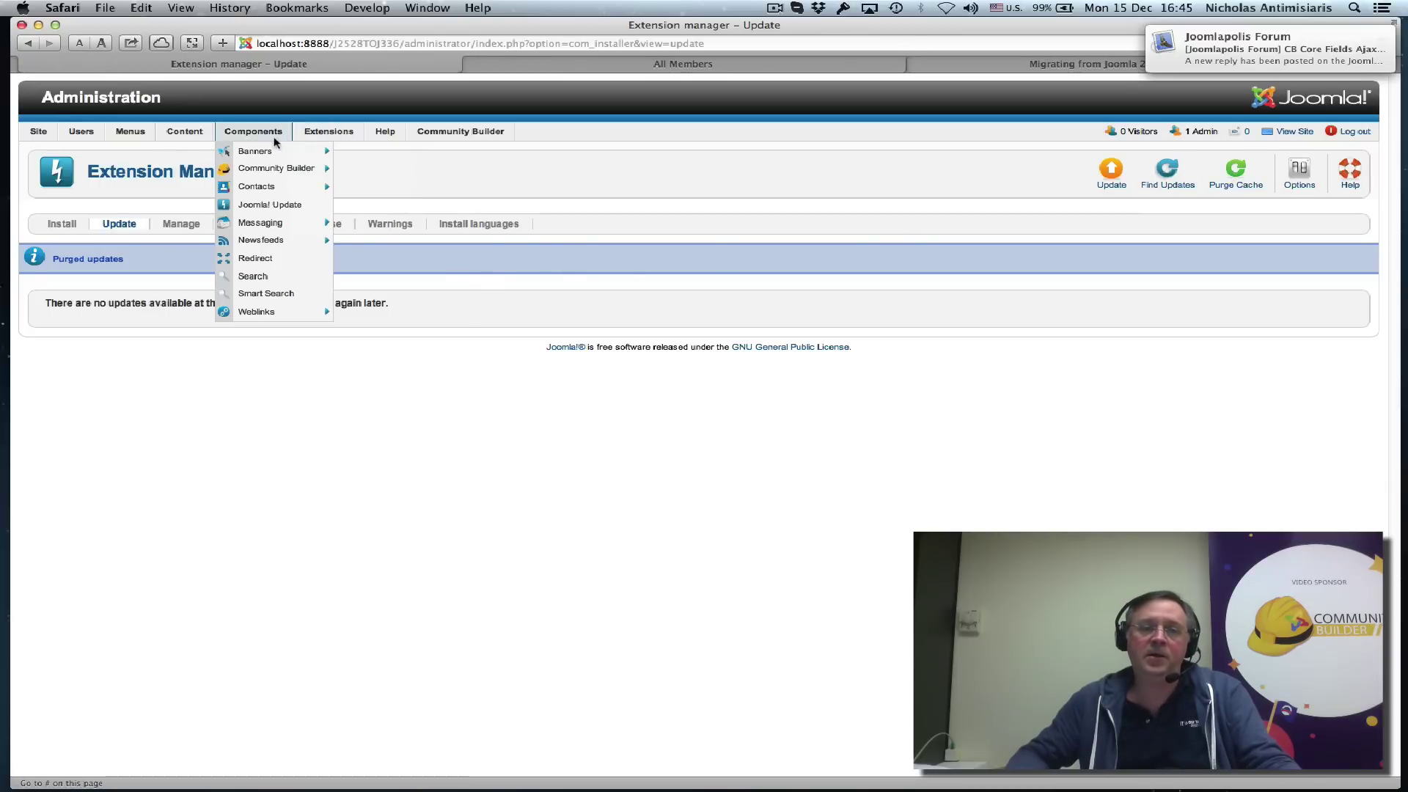
# Install the Joomla 3.3.6 update from the Joomla! Update page
pyautogui.click(258, 205)
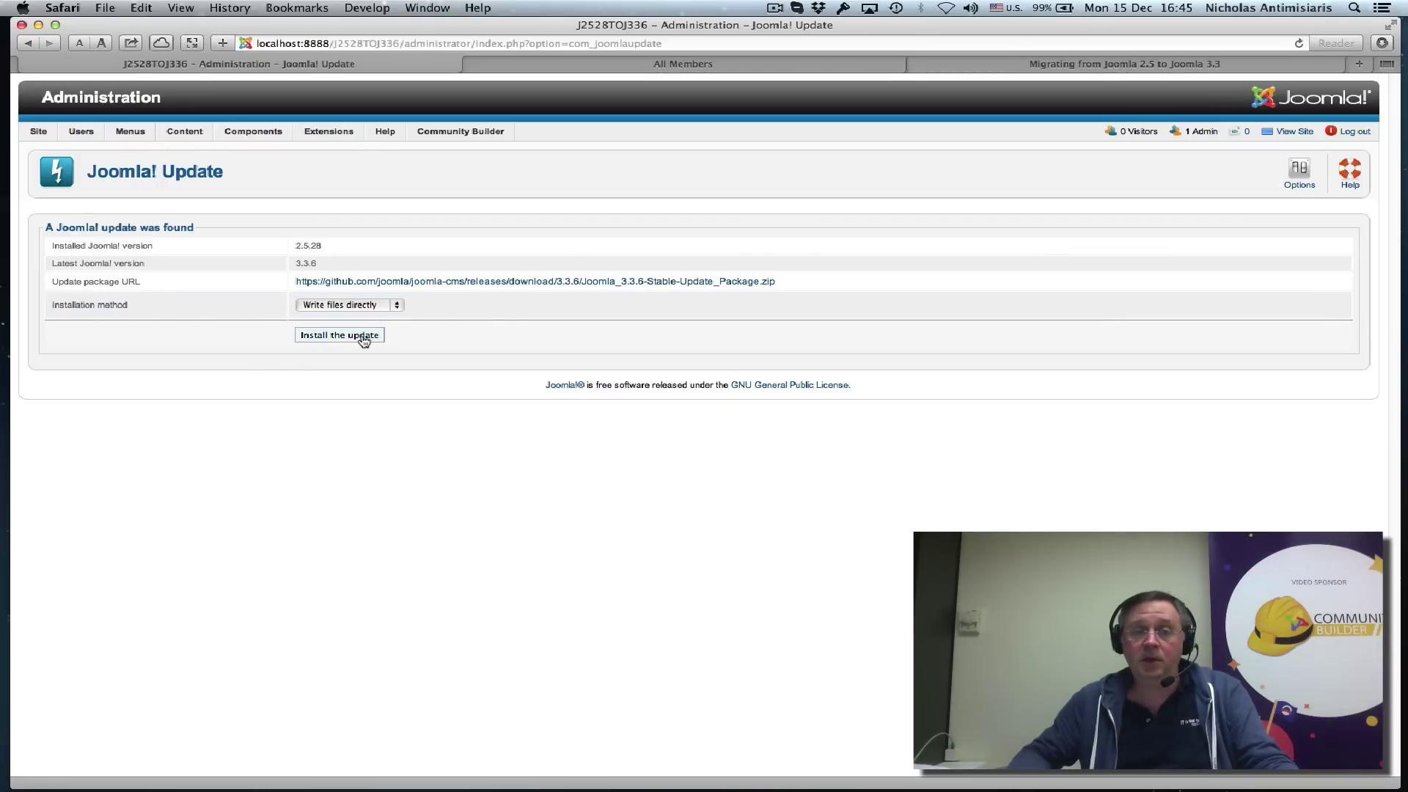
pyautogui.click(363, 338)
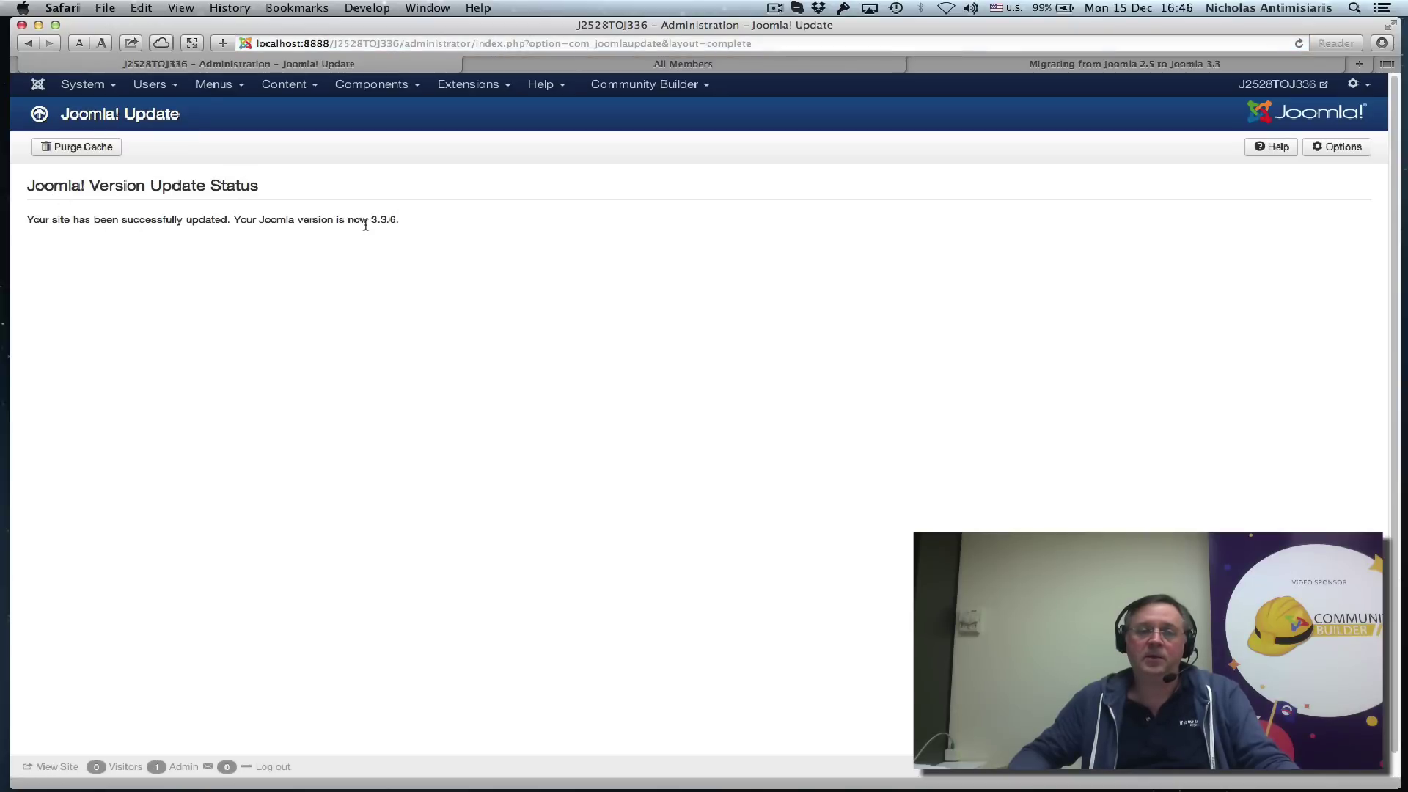
# Purge the update cache to confirm 3.3.6 is current, then review the Control Panel's up-to-date status
pyautogui.moveTo(372, 224); pyautogui.dragTo(403, 219)
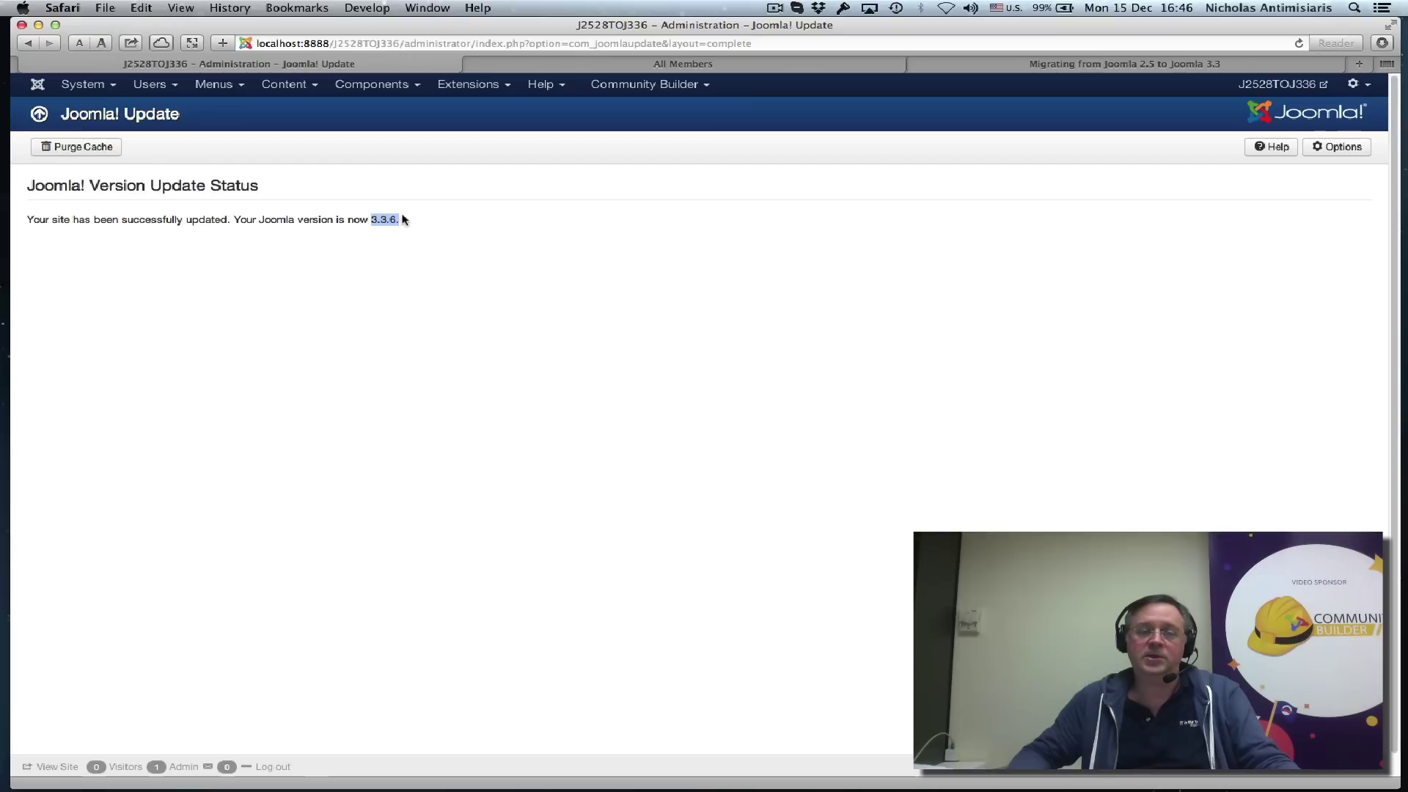
pyautogui.click(85, 150)
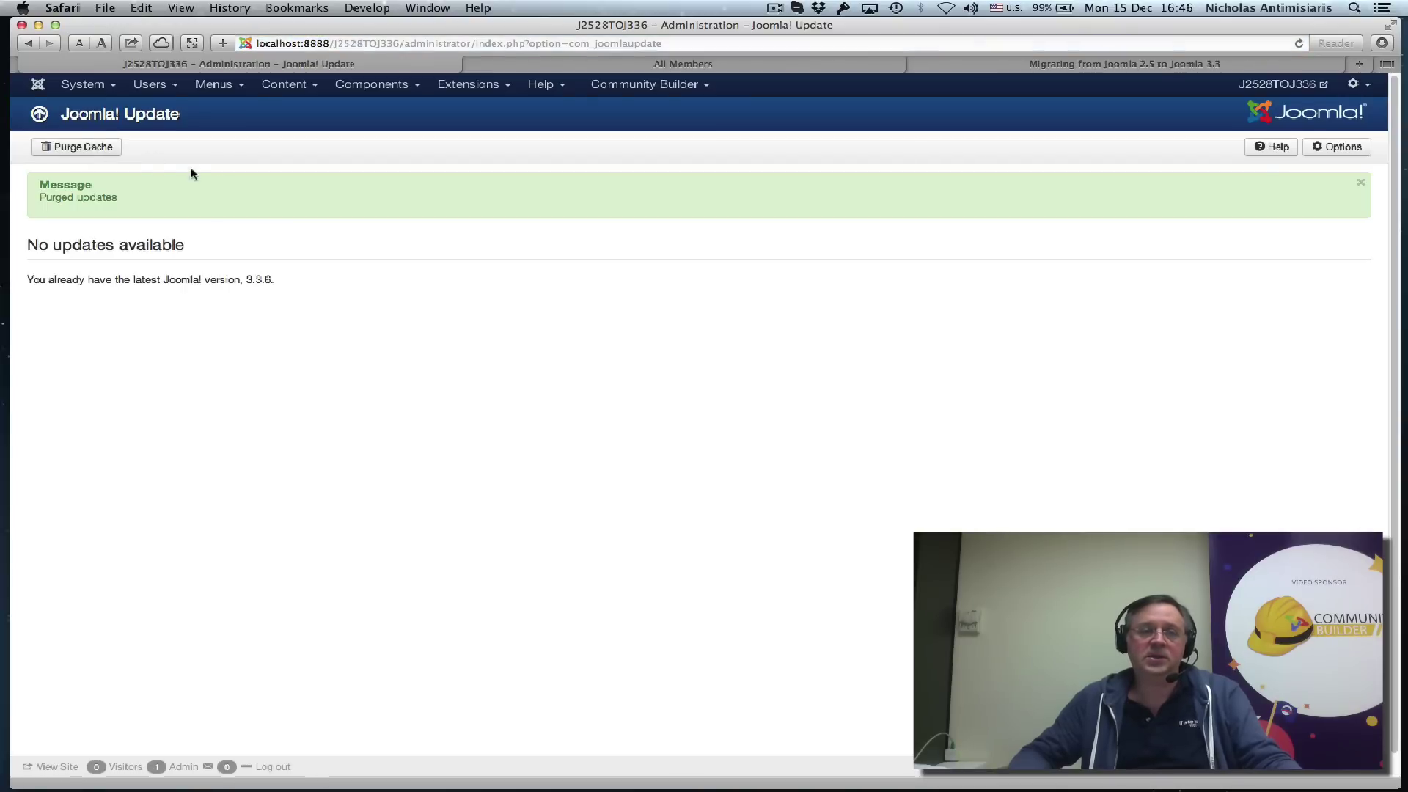
pyautogui.click(75, 89)
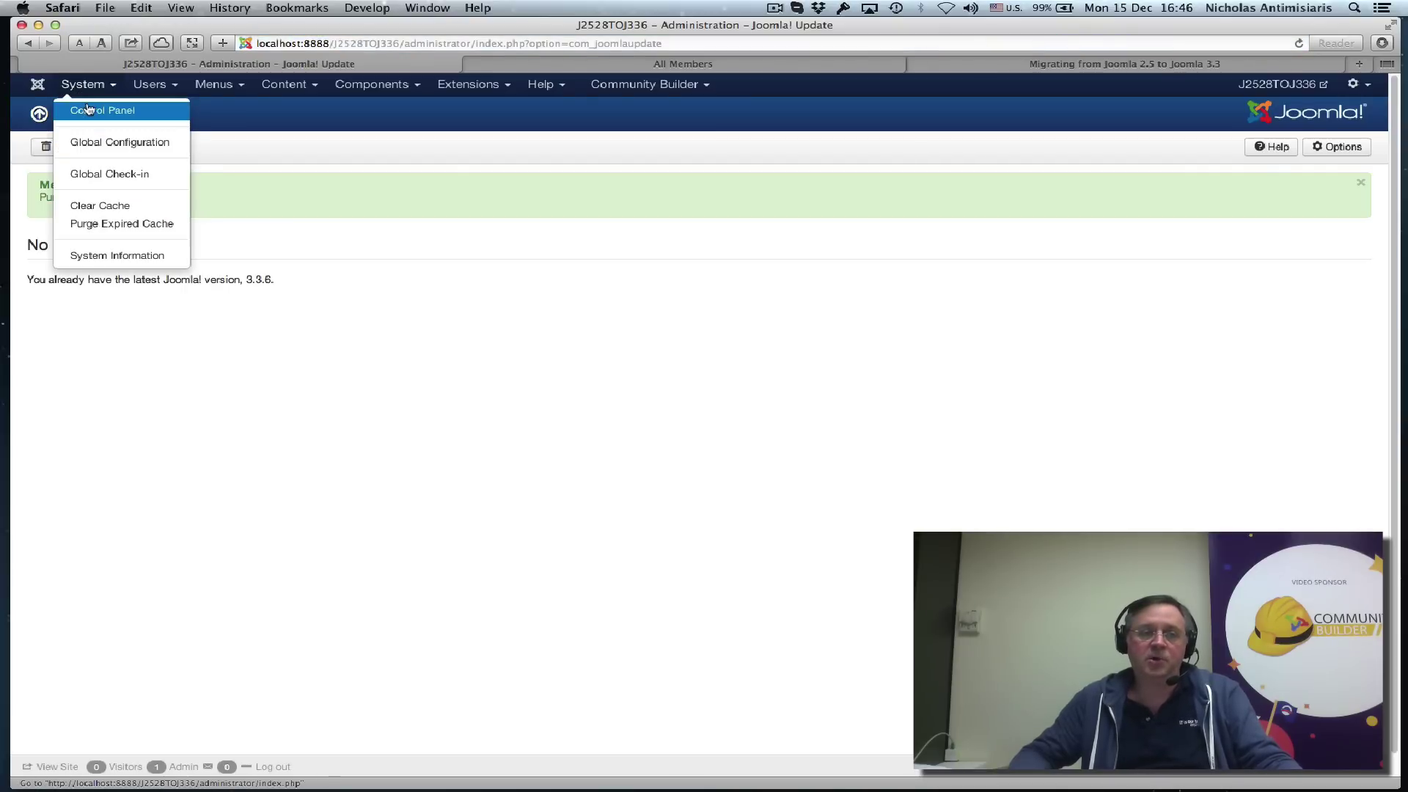
pyautogui.click(103, 110)
pyautogui.scroll(-5, 612, 414)
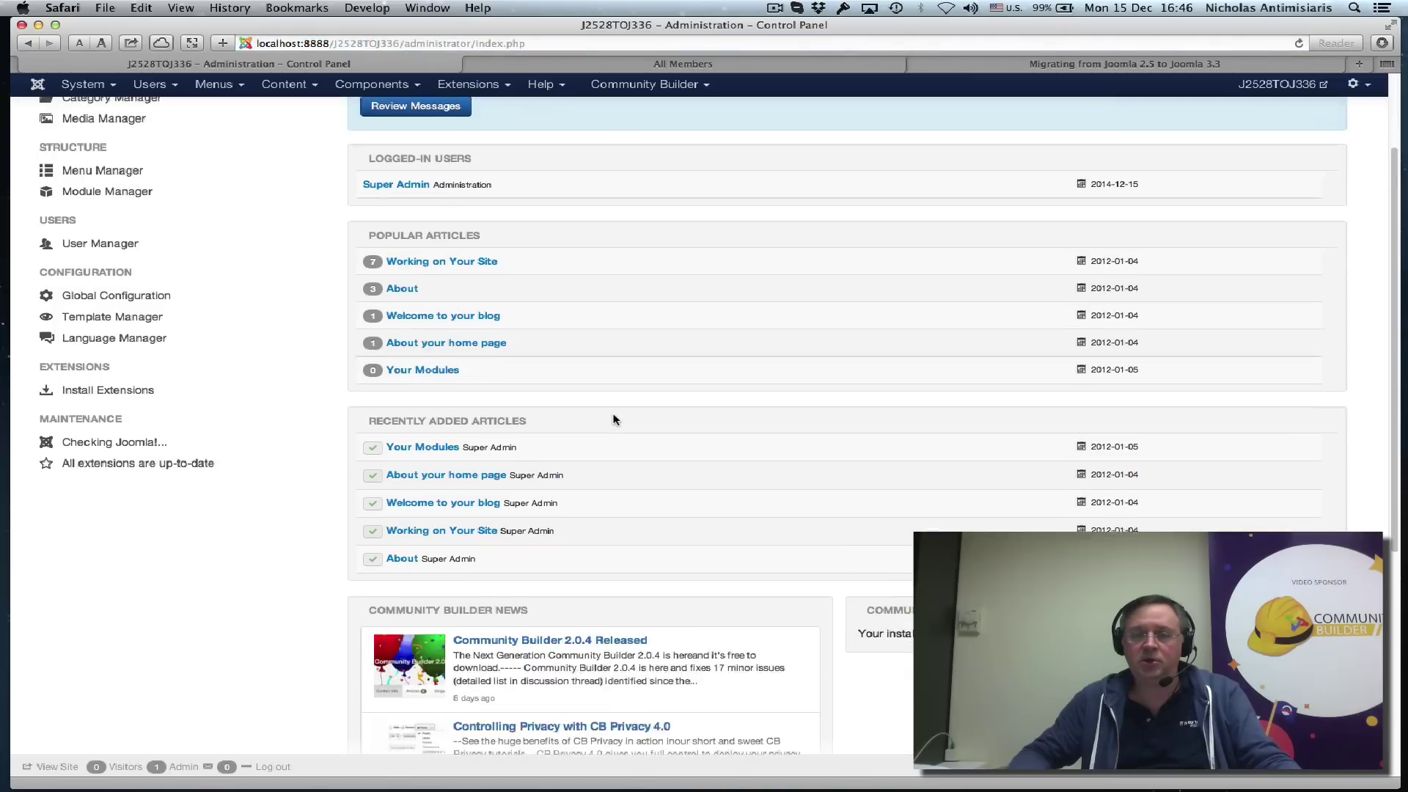
pyautogui.scroll(-3, 611, 415)
pyautogui.scroll(7, 529, 486)
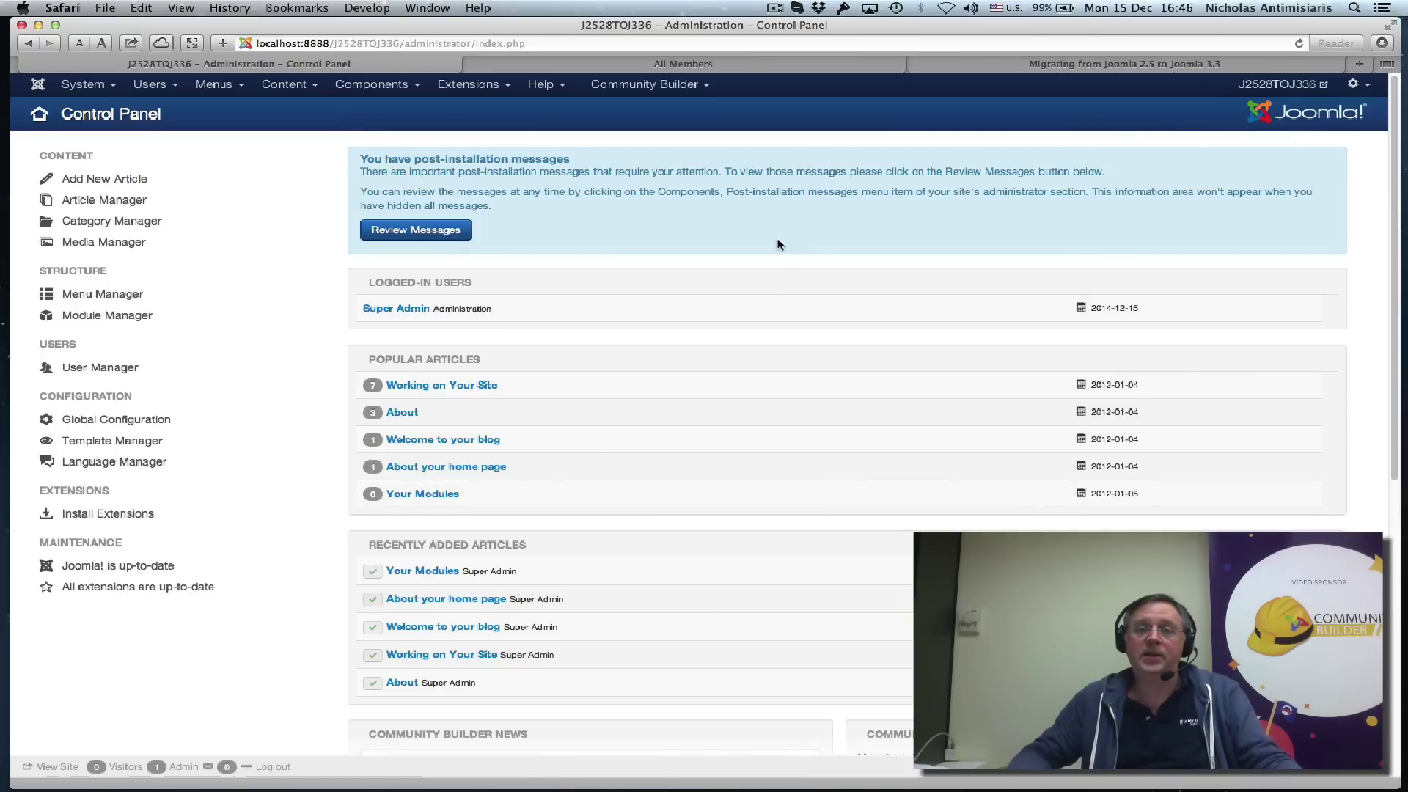
pyautogui.click(451, 88)
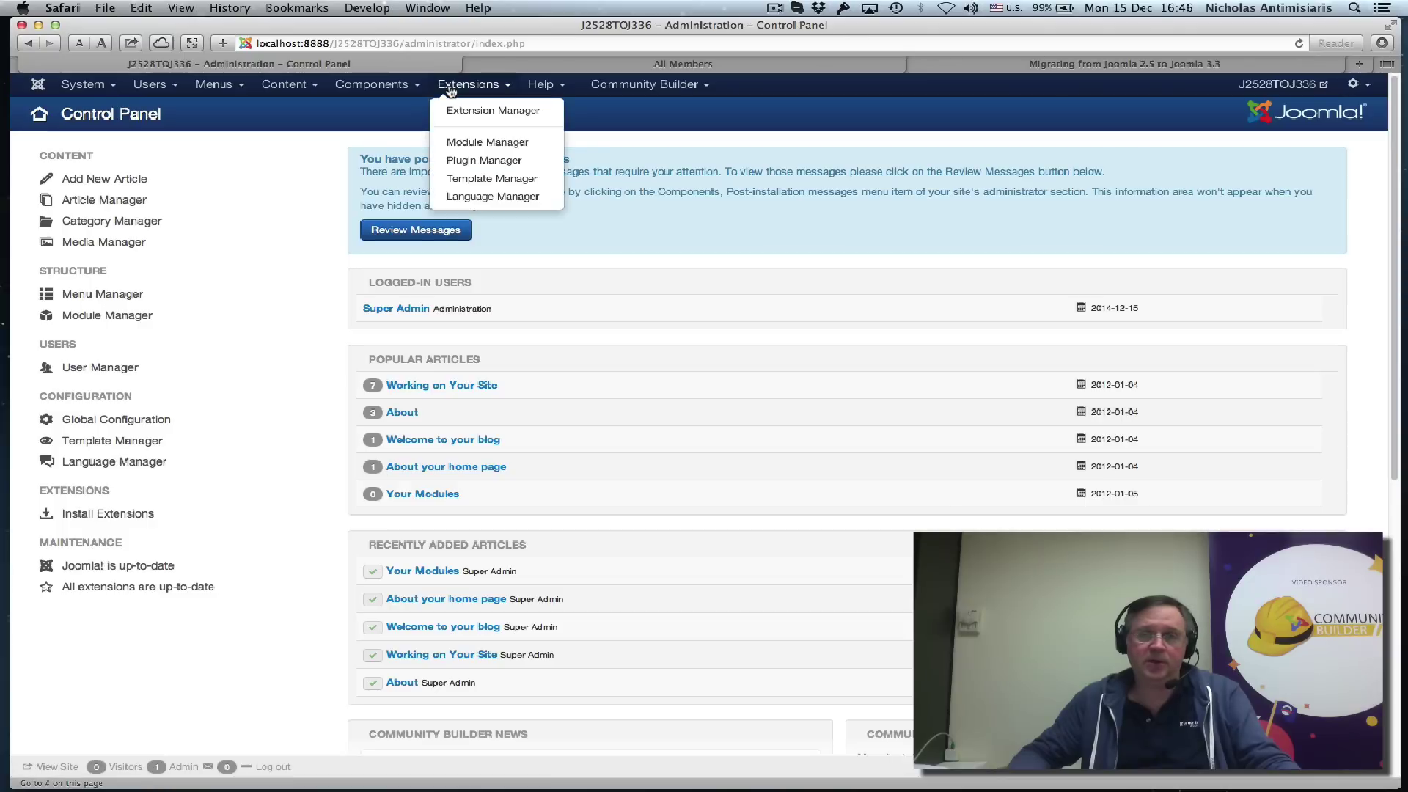
# List the eight template styles, including beez3, isis and protostar, in Template Manager: Styles
pyautogui.click(485, 180)
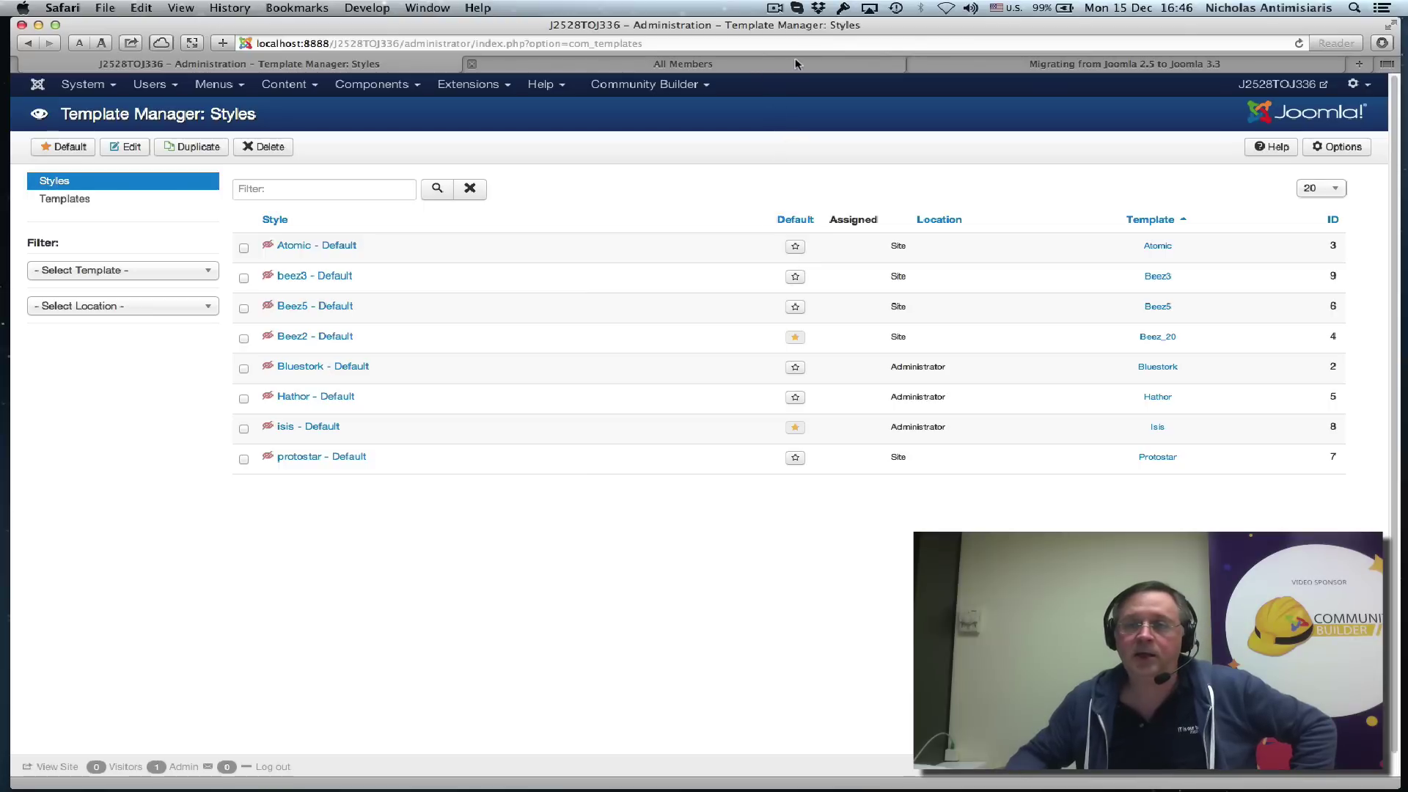
# Open the front-end home page and follow User Lists to the All Members list of 3 members
pyautogui.click(669, 66)
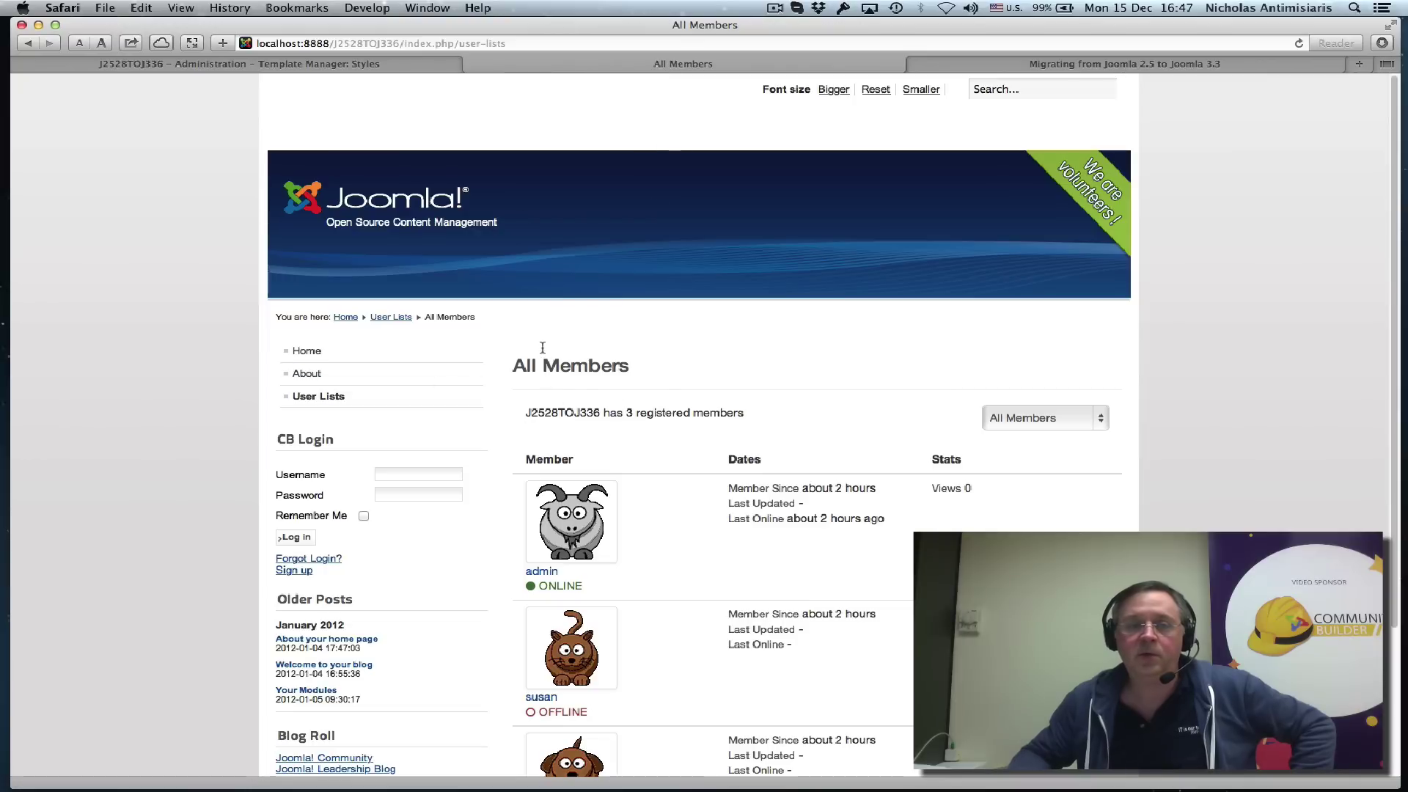
pyautogui.click(287, 67)
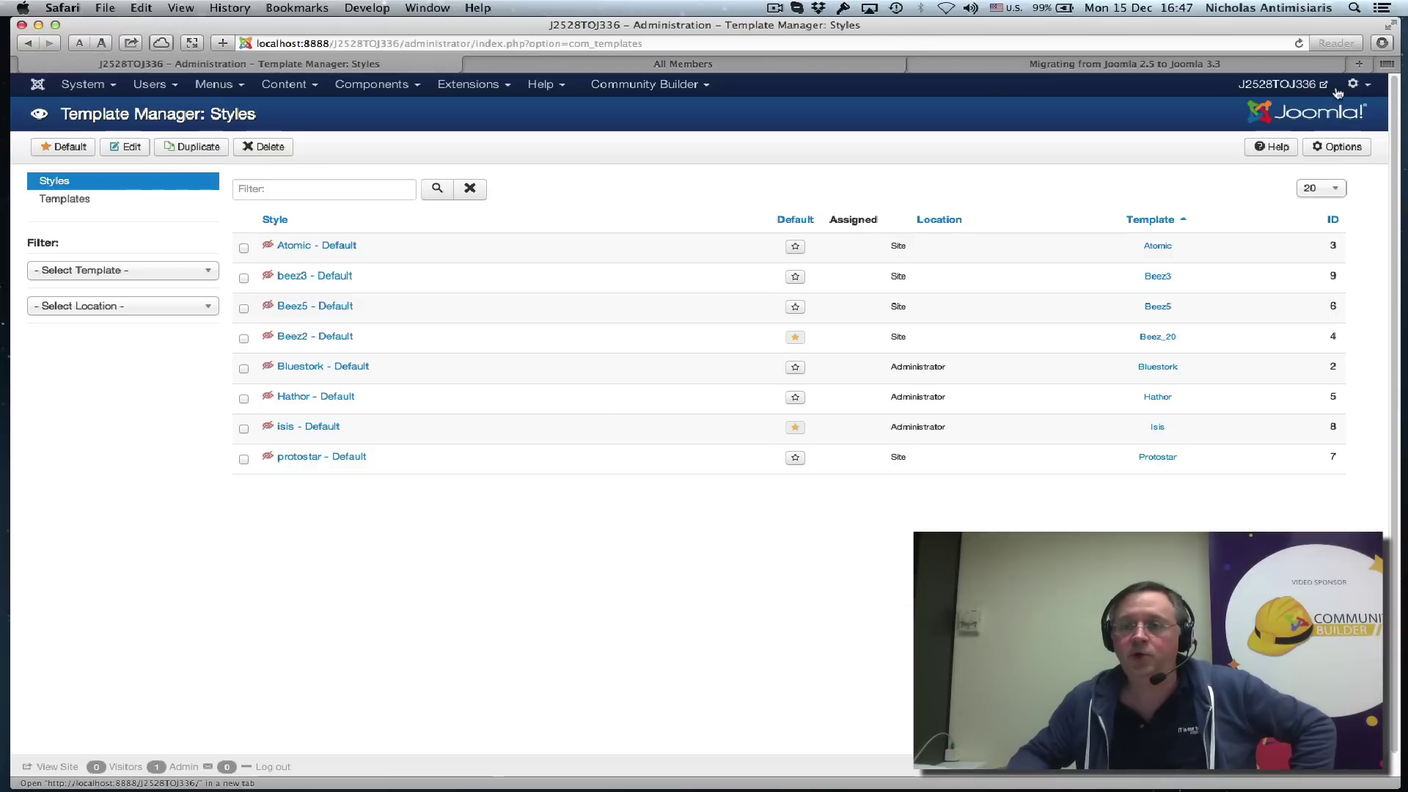
pyautogui.click(1283, 86)
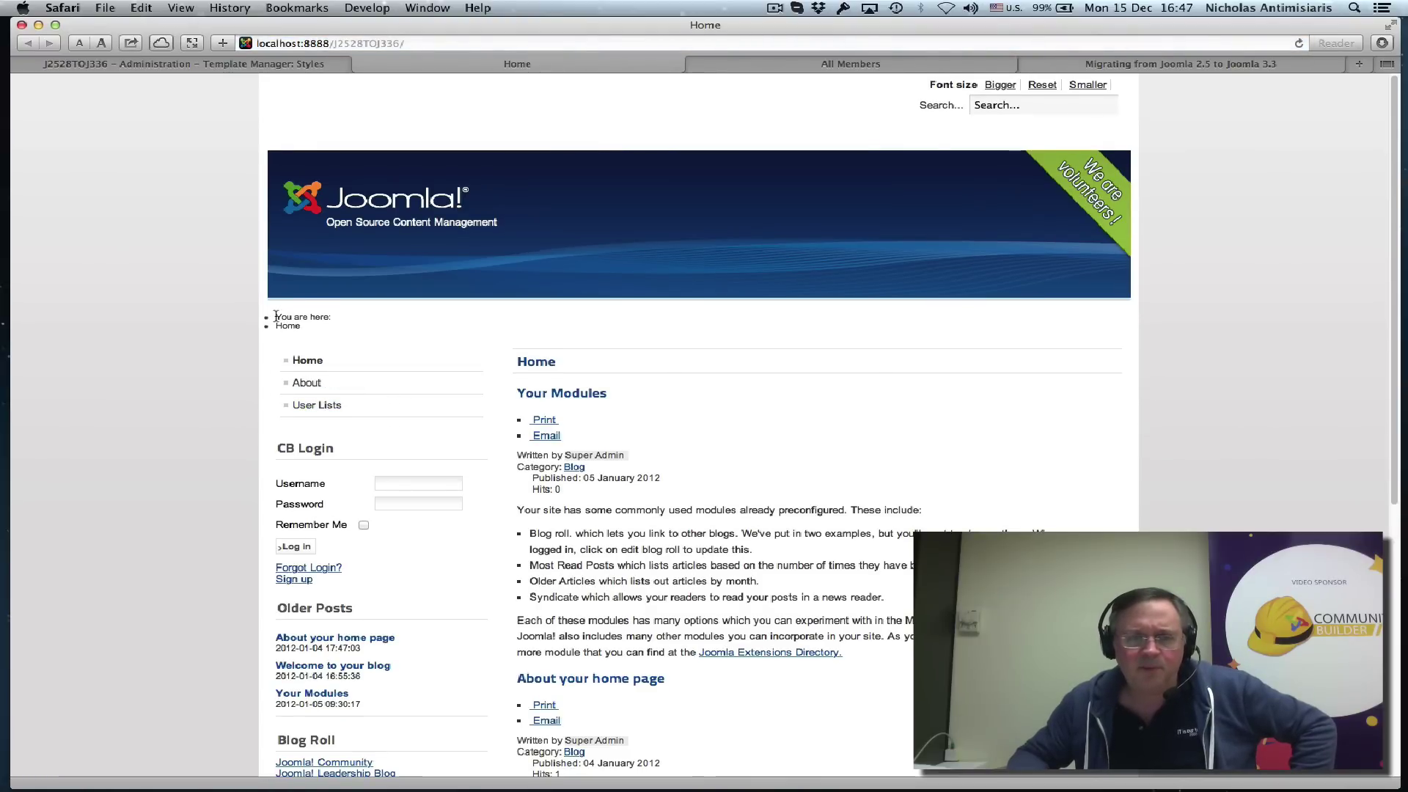
pyautogui.moveTo(276, 316); pyautogui.dragTo(317, 325)
pyautogui.click(306, 319)
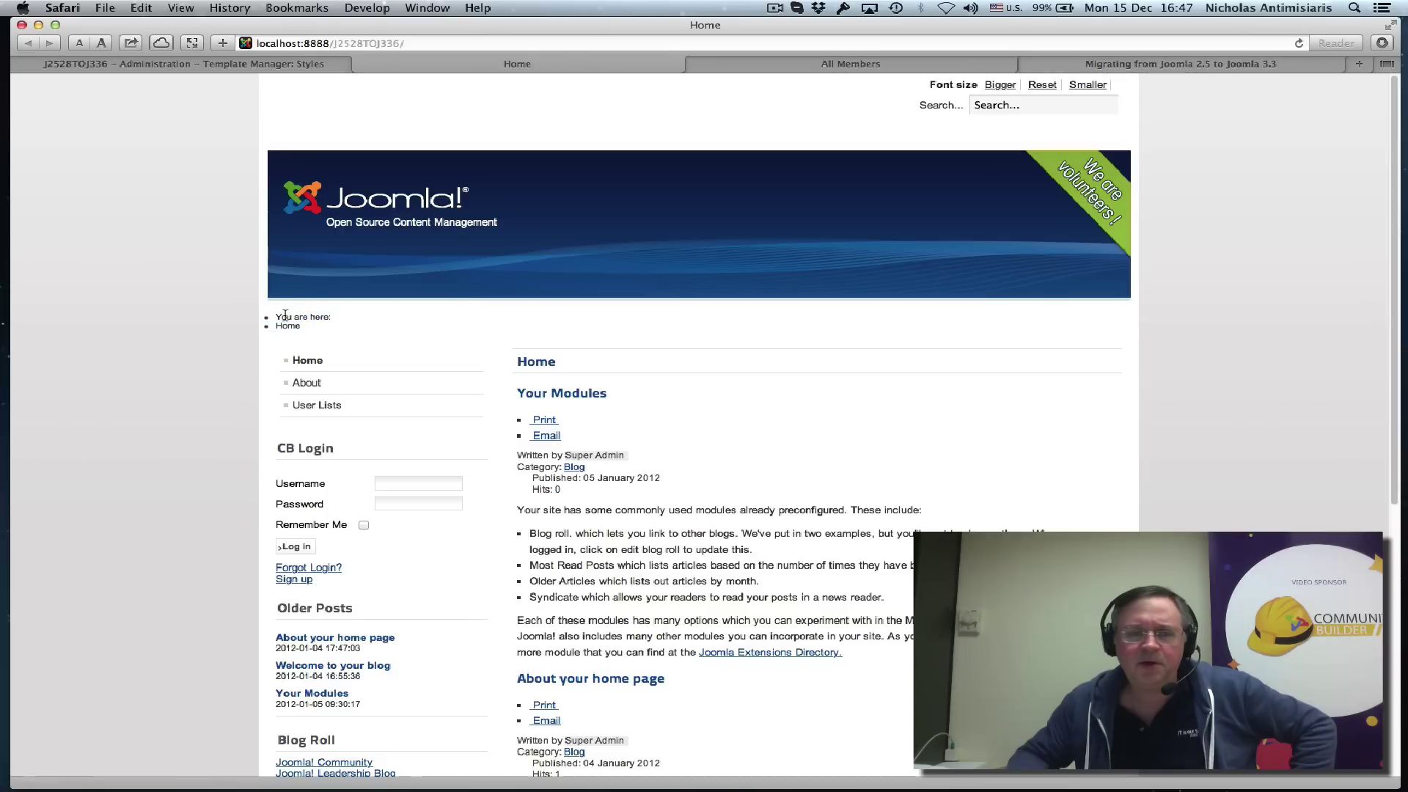
pyautogui.moveTo(281, 316); pyautogui.dragTo(331, 324)
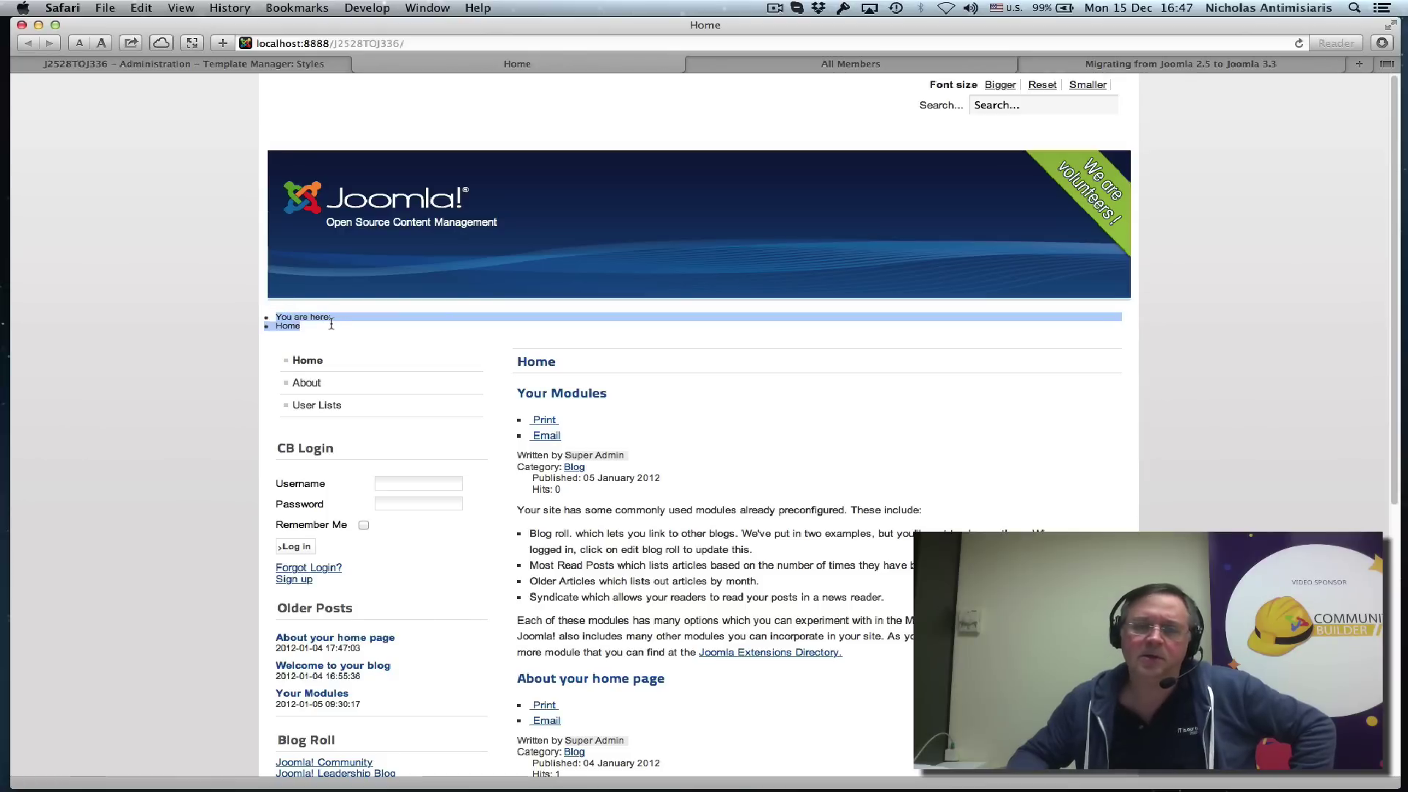
pyautogui.scroll(-5, 362, 396)
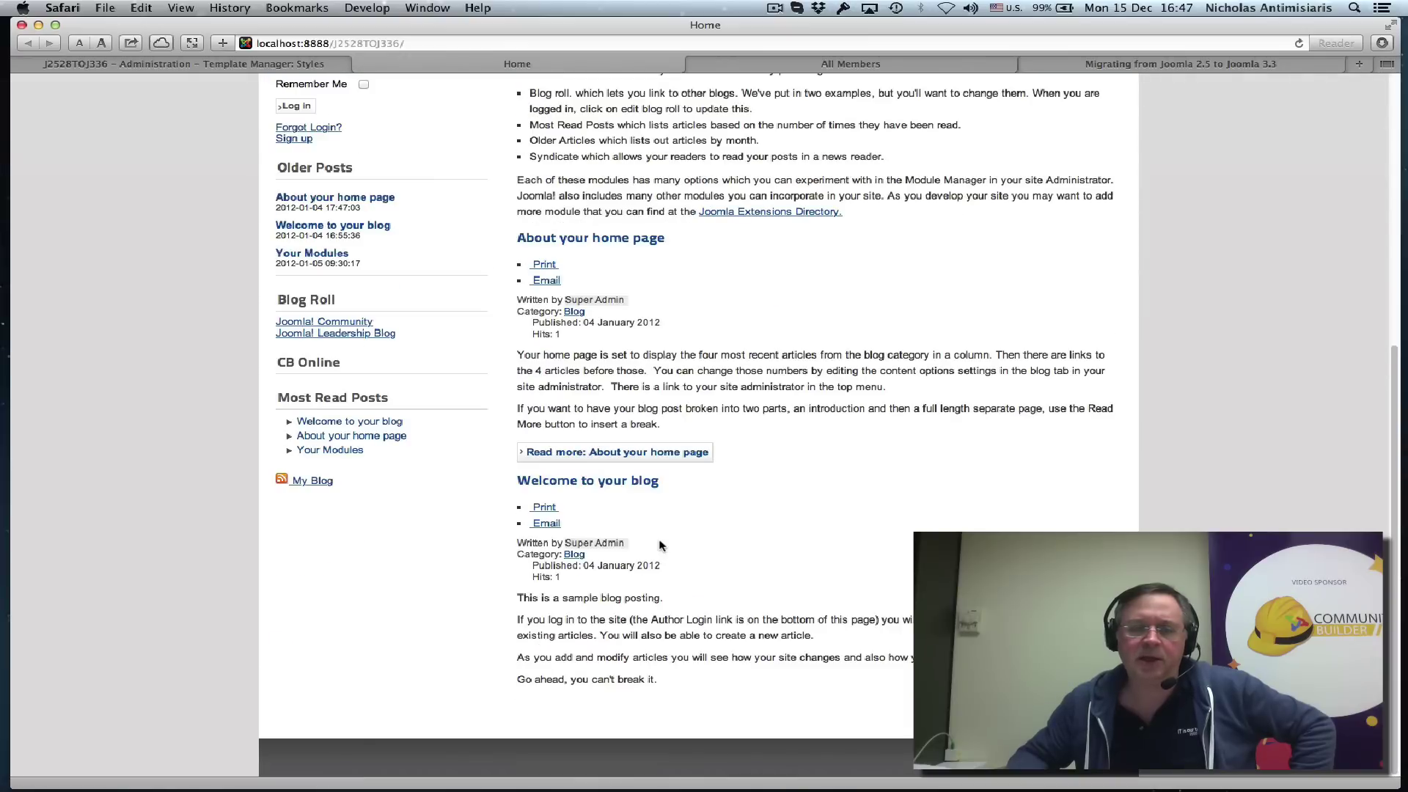
pyautogui.scroll(5, 627, 521)
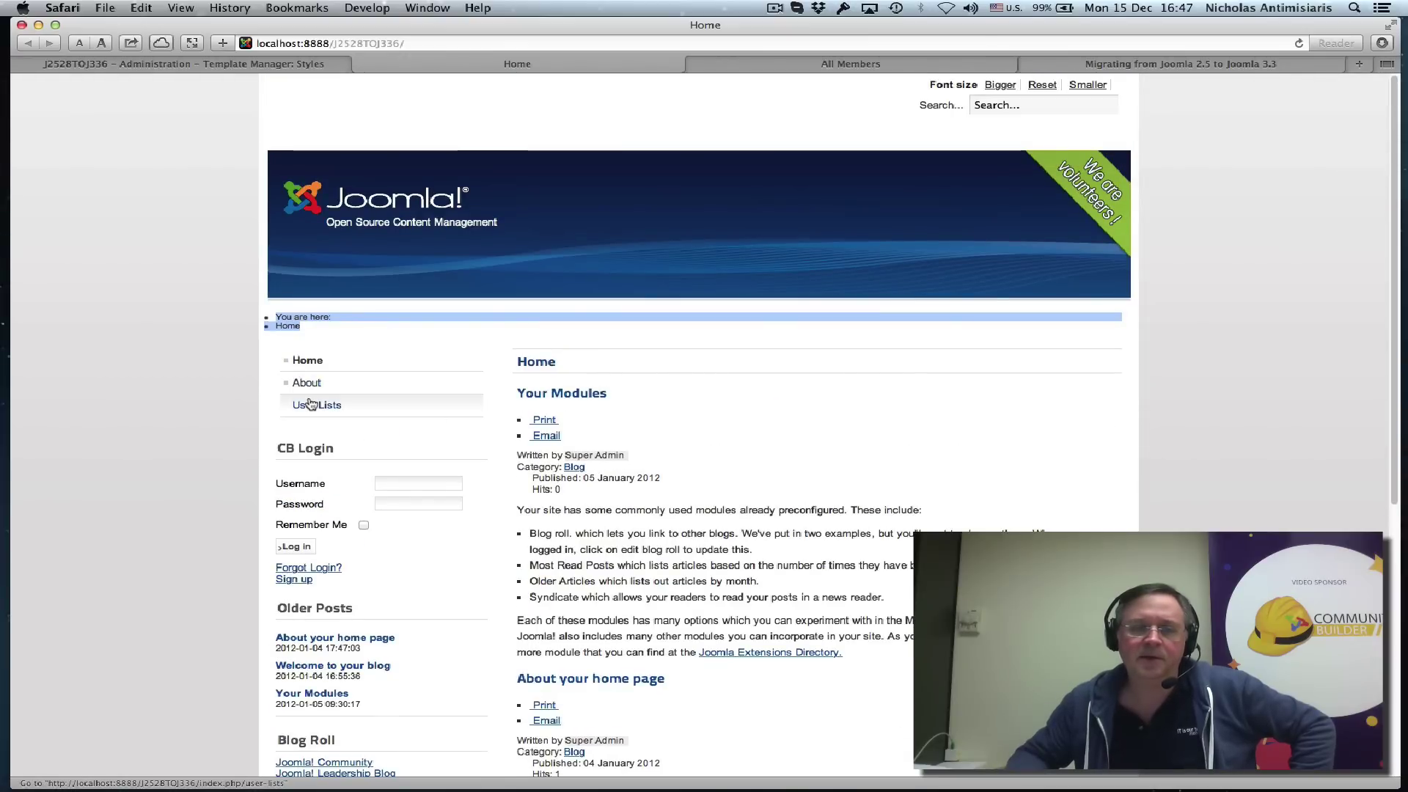
pyautogui.click(308, 406)
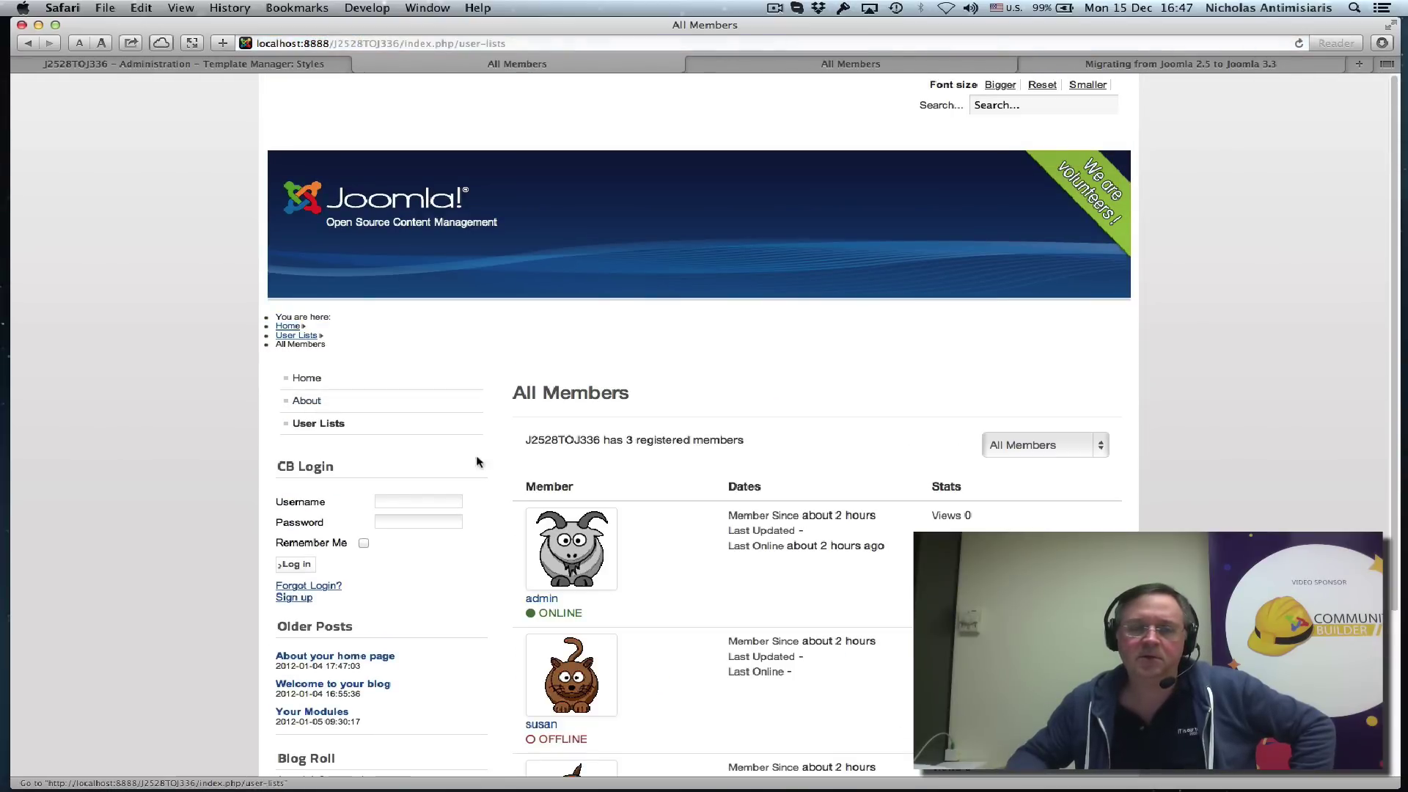
pyautogui.scroll(-3, 785, 622)
pyautogui.scroll(3, 784, 622)
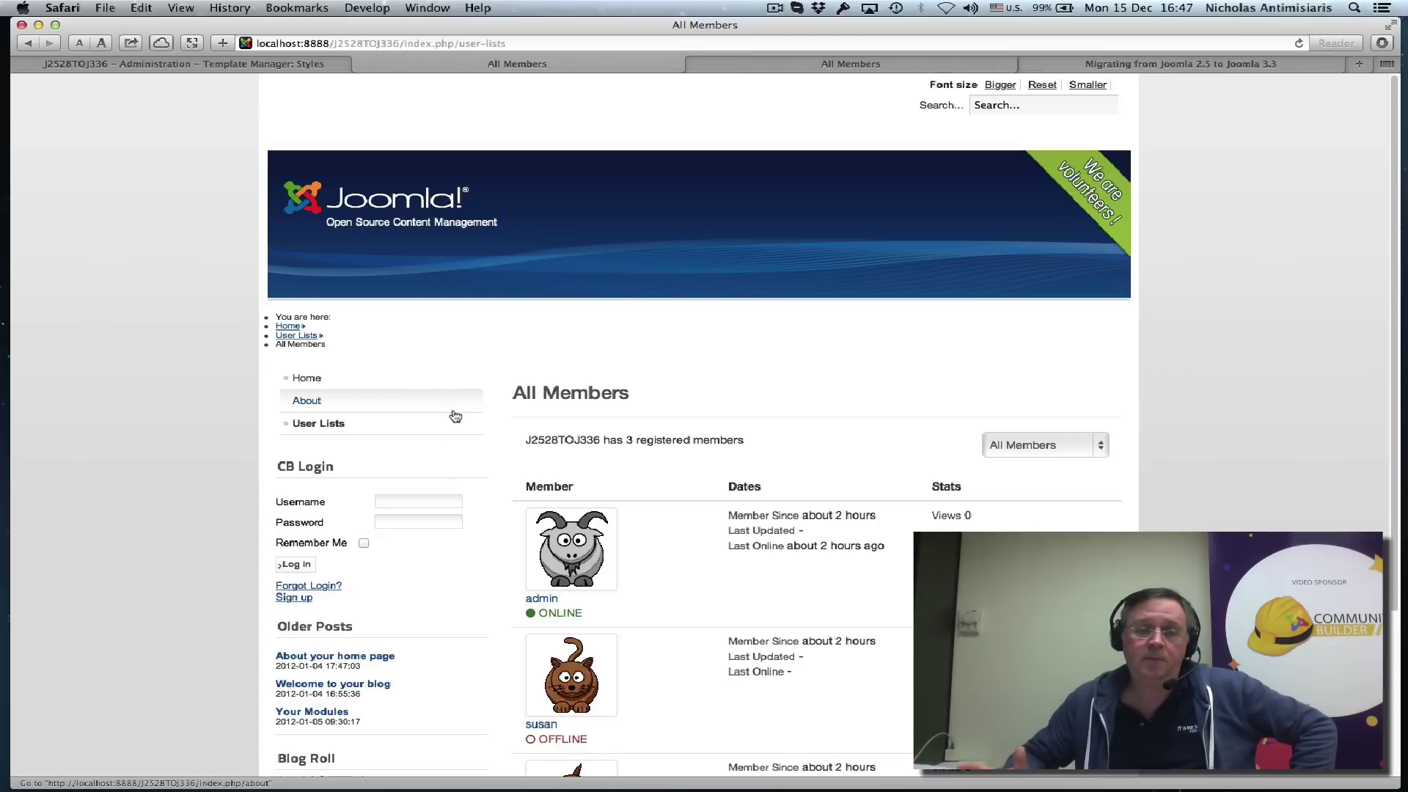
# Make protostar the default site template style and reload the front-end Home page in it
pyautogui.click(266, 66)
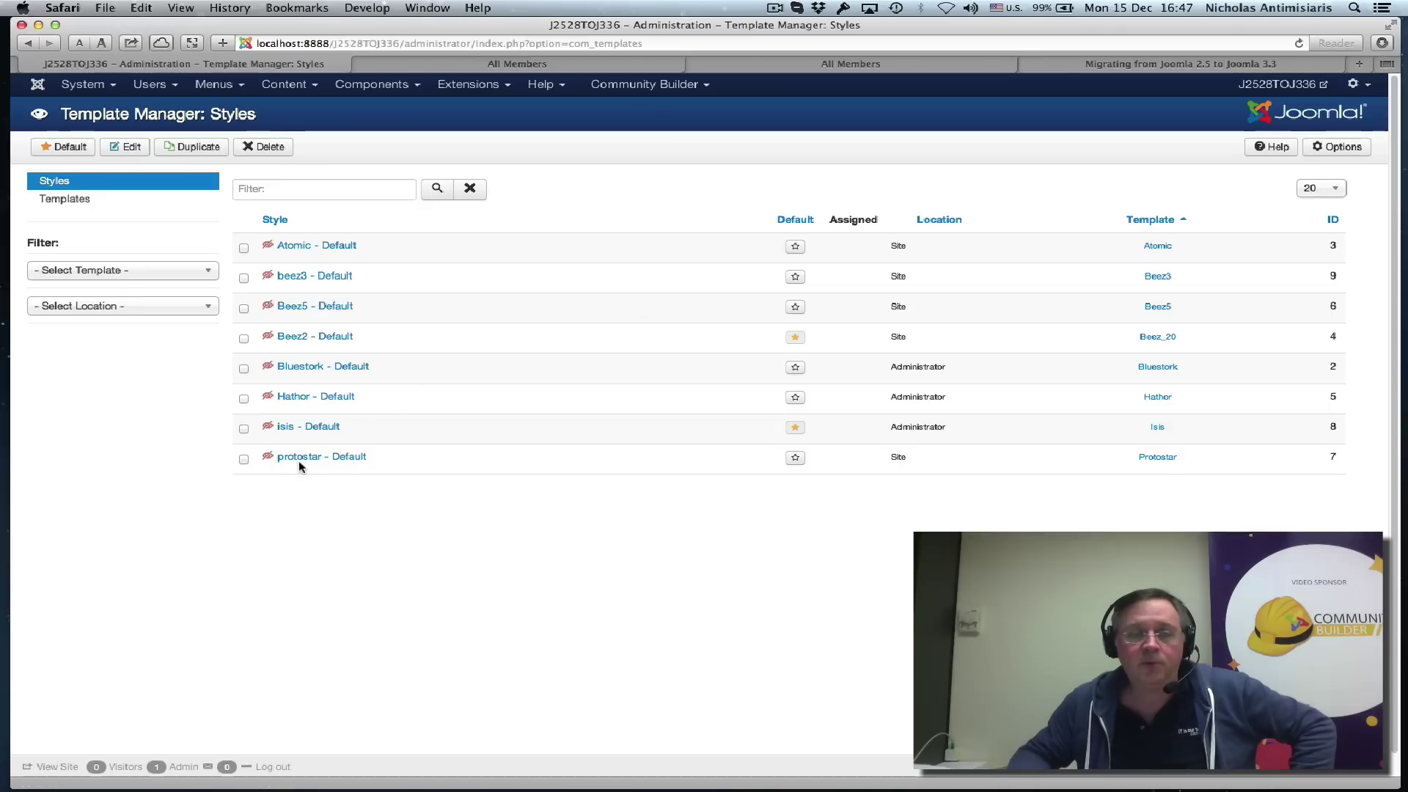
pyautogui.click(794, 458)
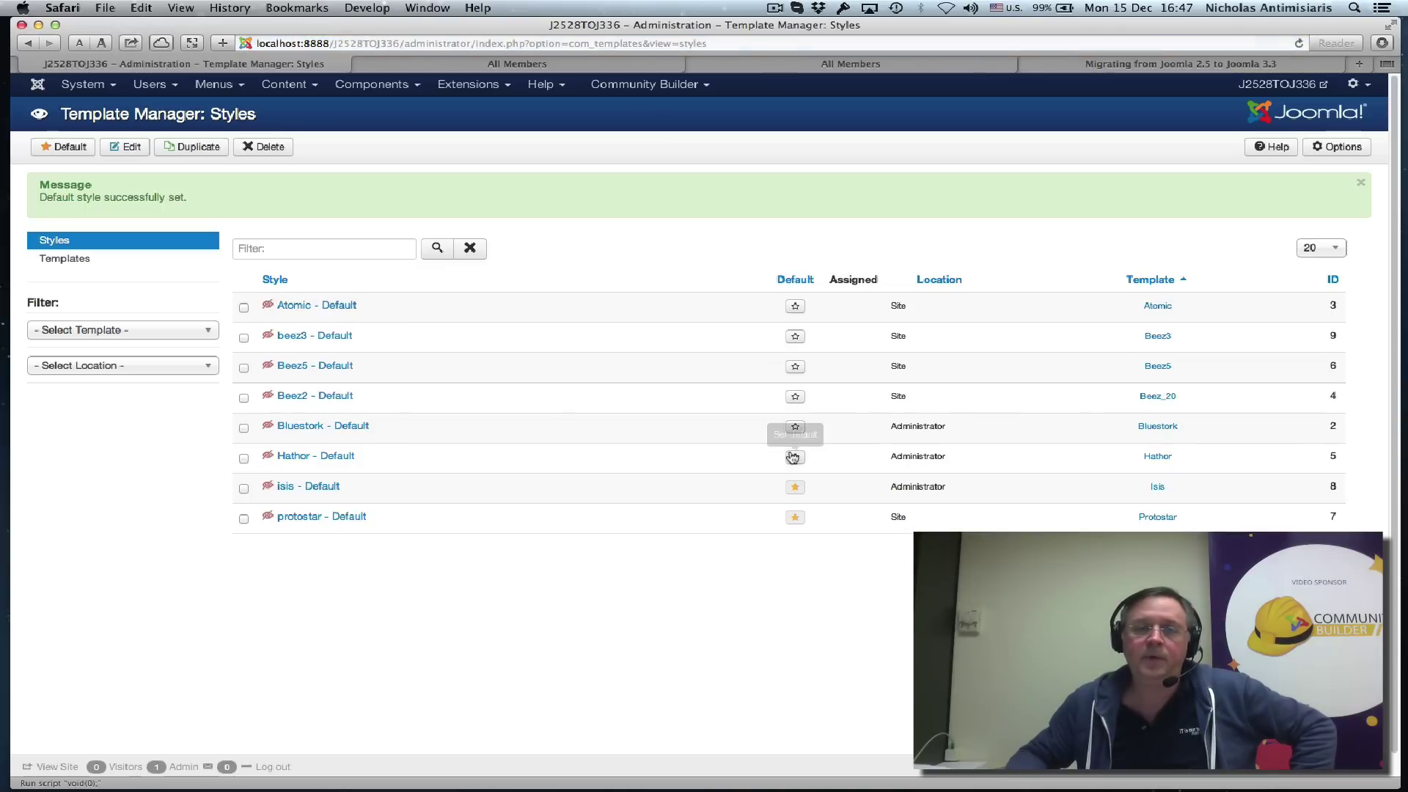
pyautogui.click(830, 64)
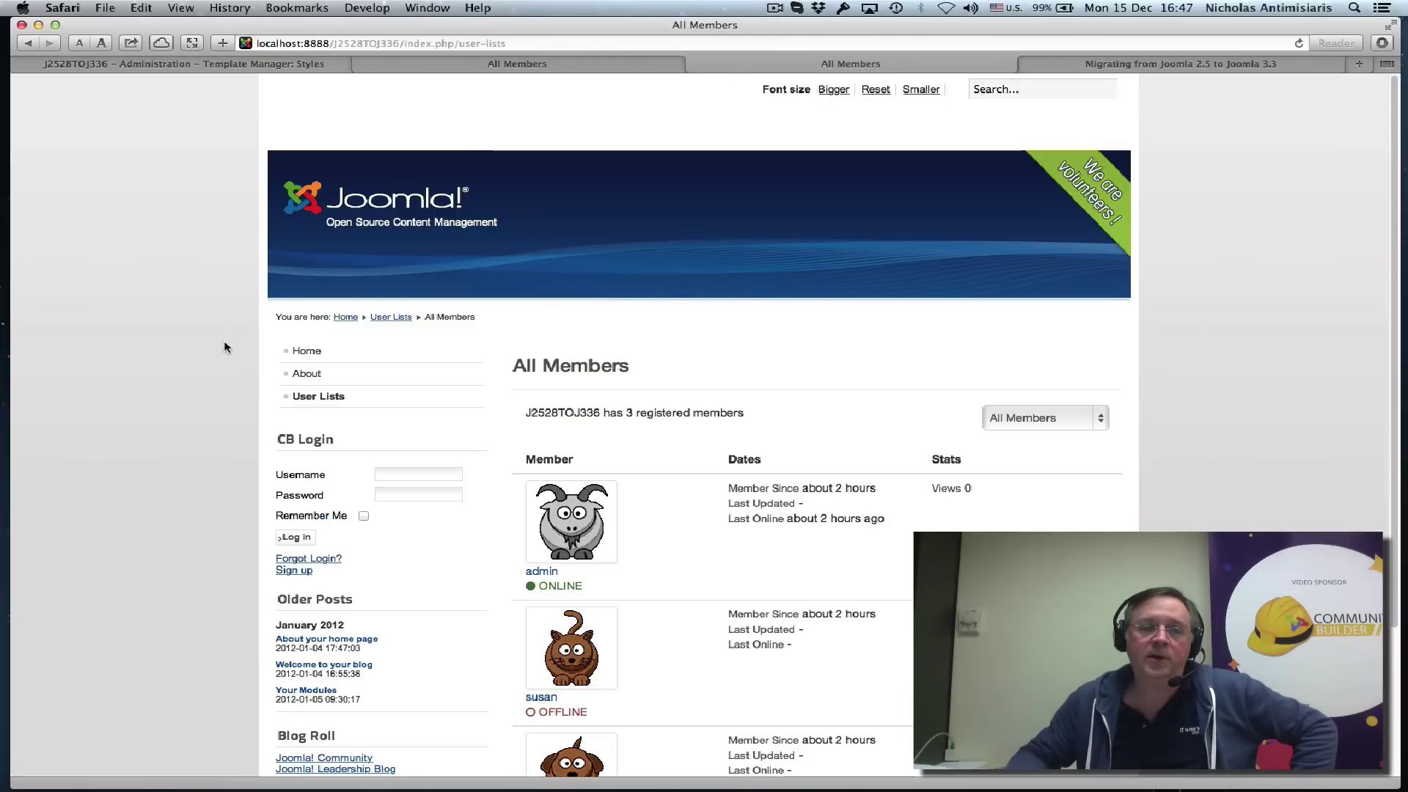
pyautogui.click(306, 351)
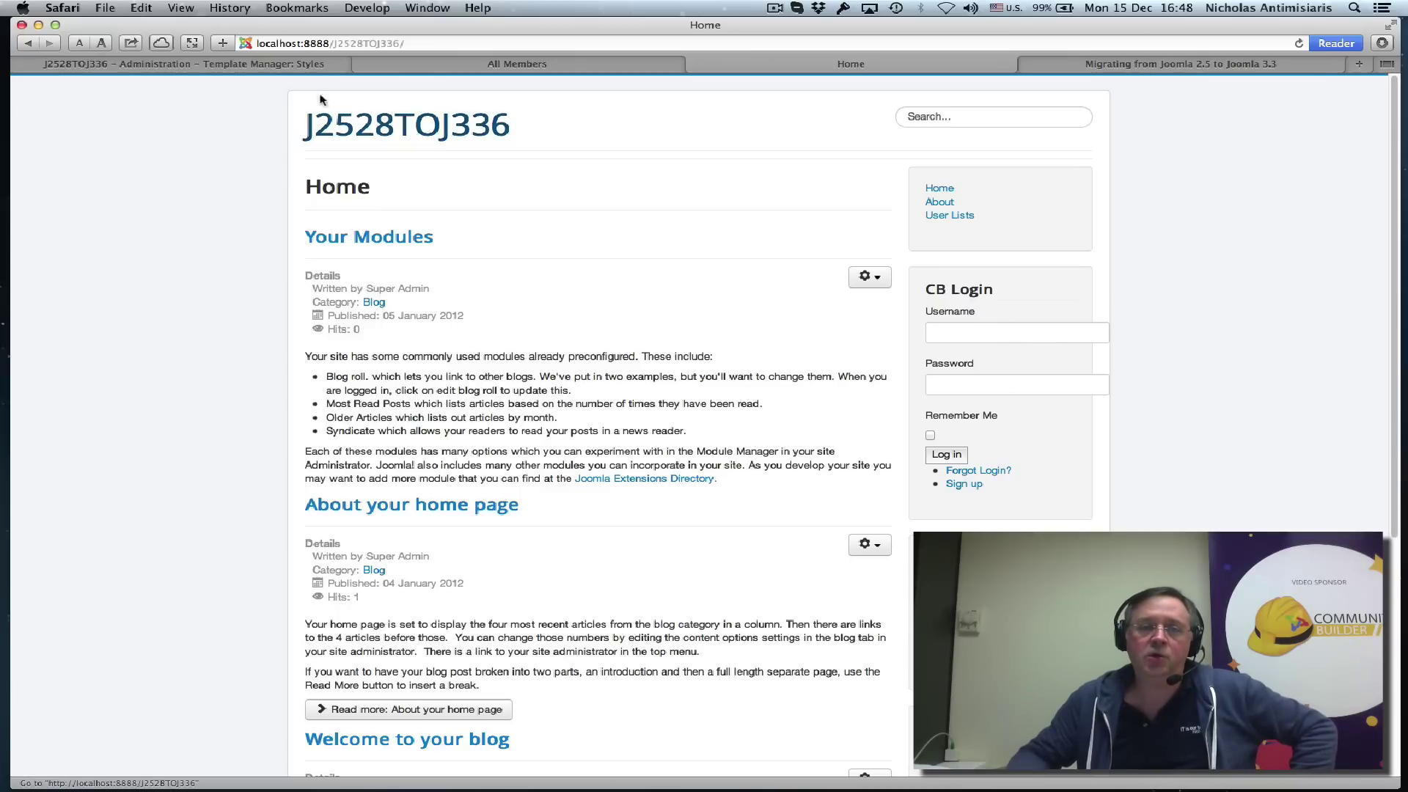
# In Module Manager, open CB Login and set its Advanced Alternative Layout to bootstrap
pyautogui.click(262, 65)
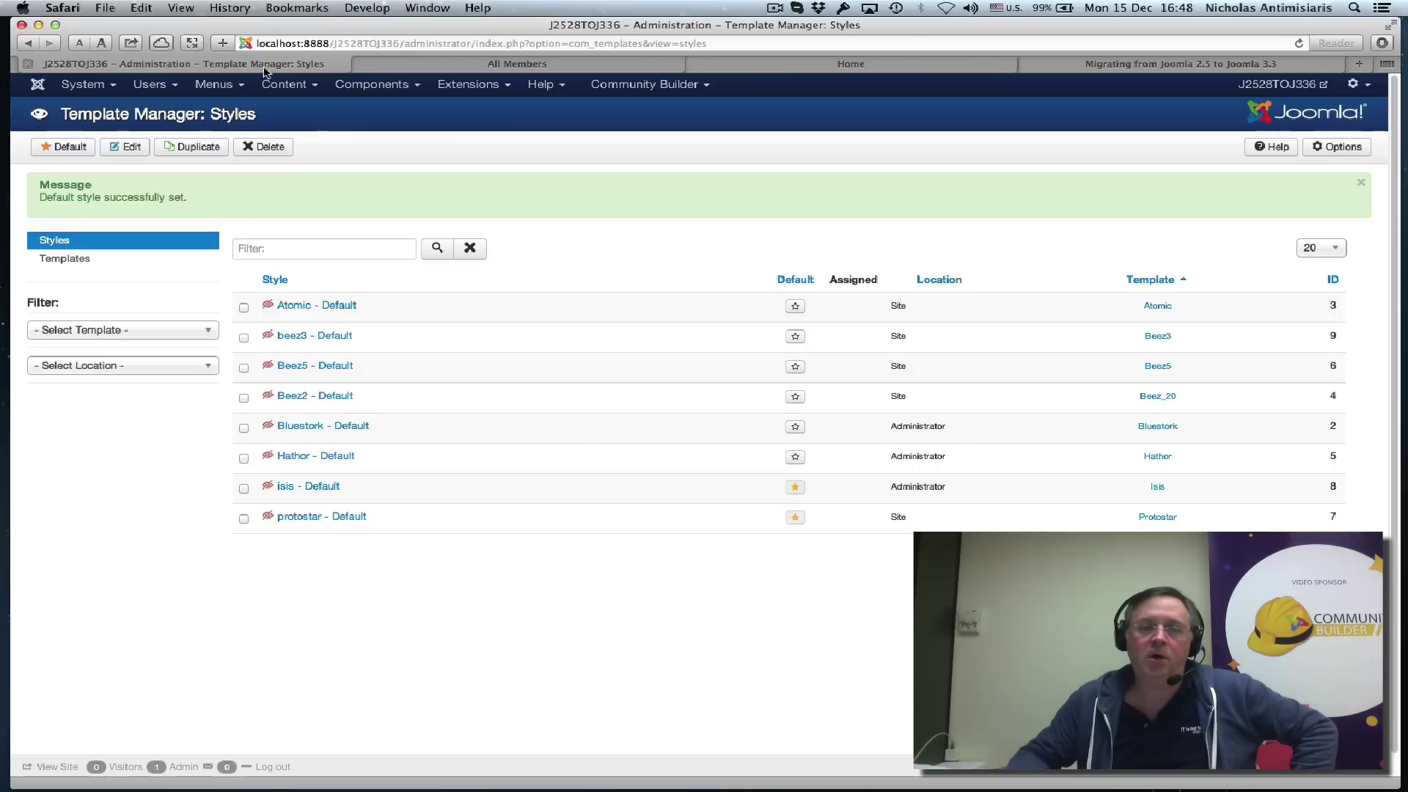
pyautogui.click(470, 85)
pyautogui.click(476, 142)
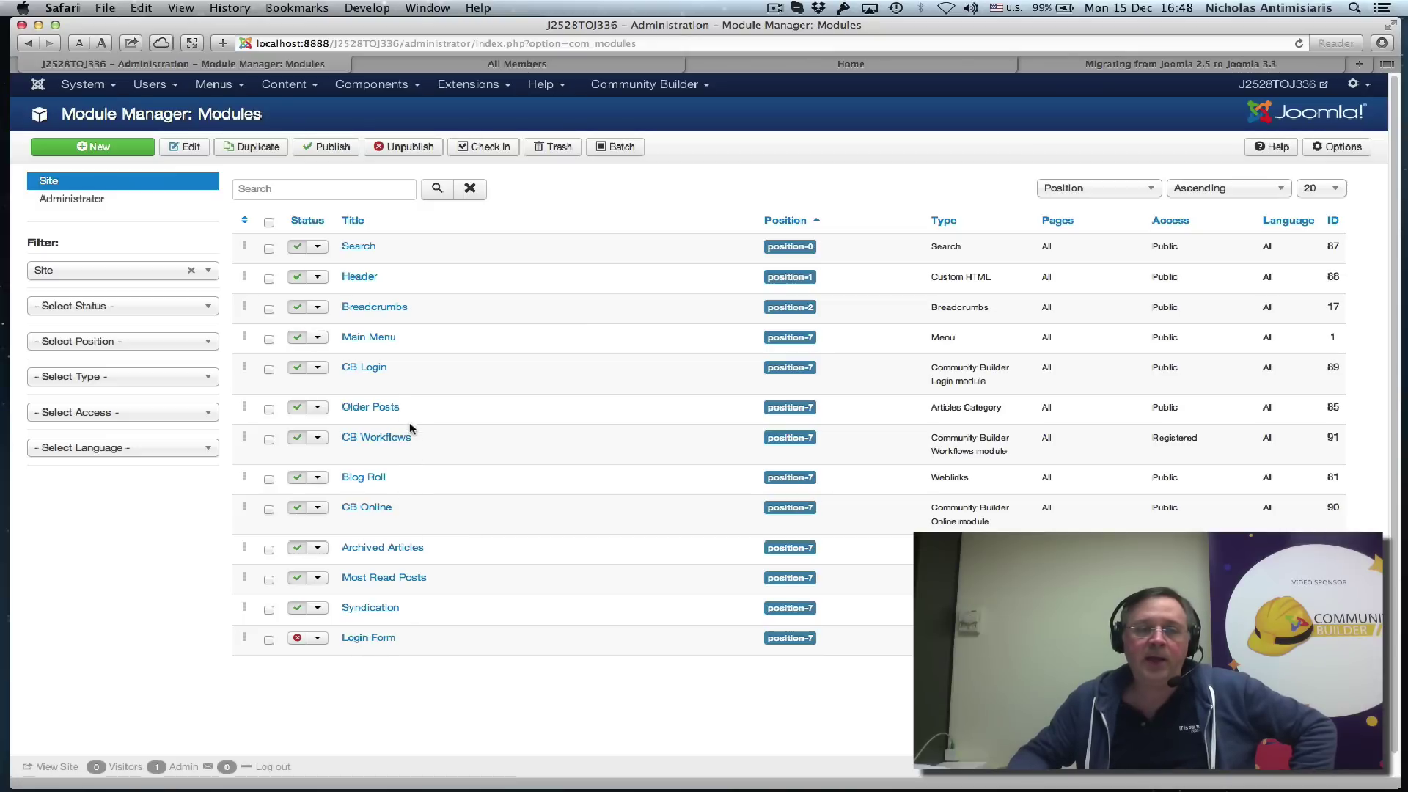
pyautogui.click(358, 367)
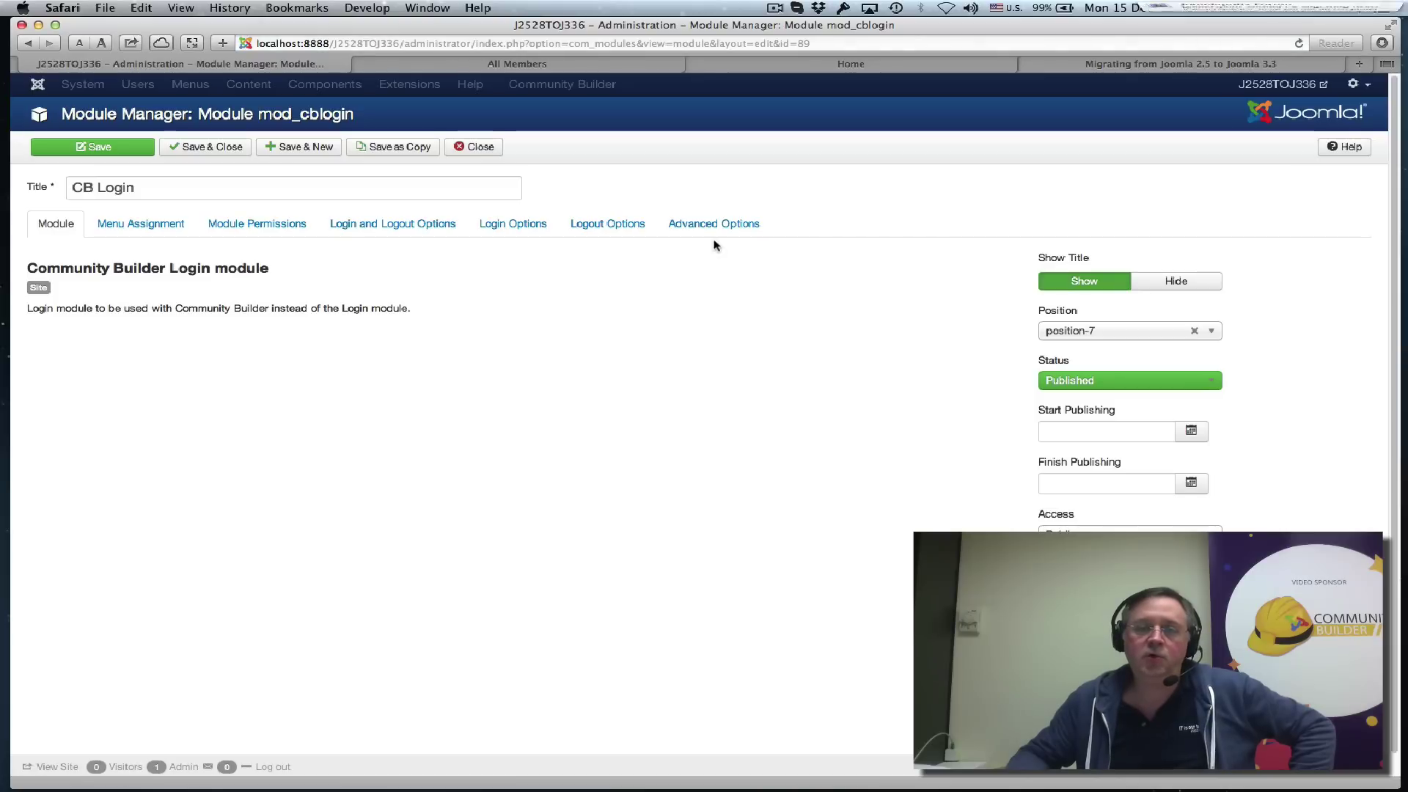
pyautogui.click(718, 228)
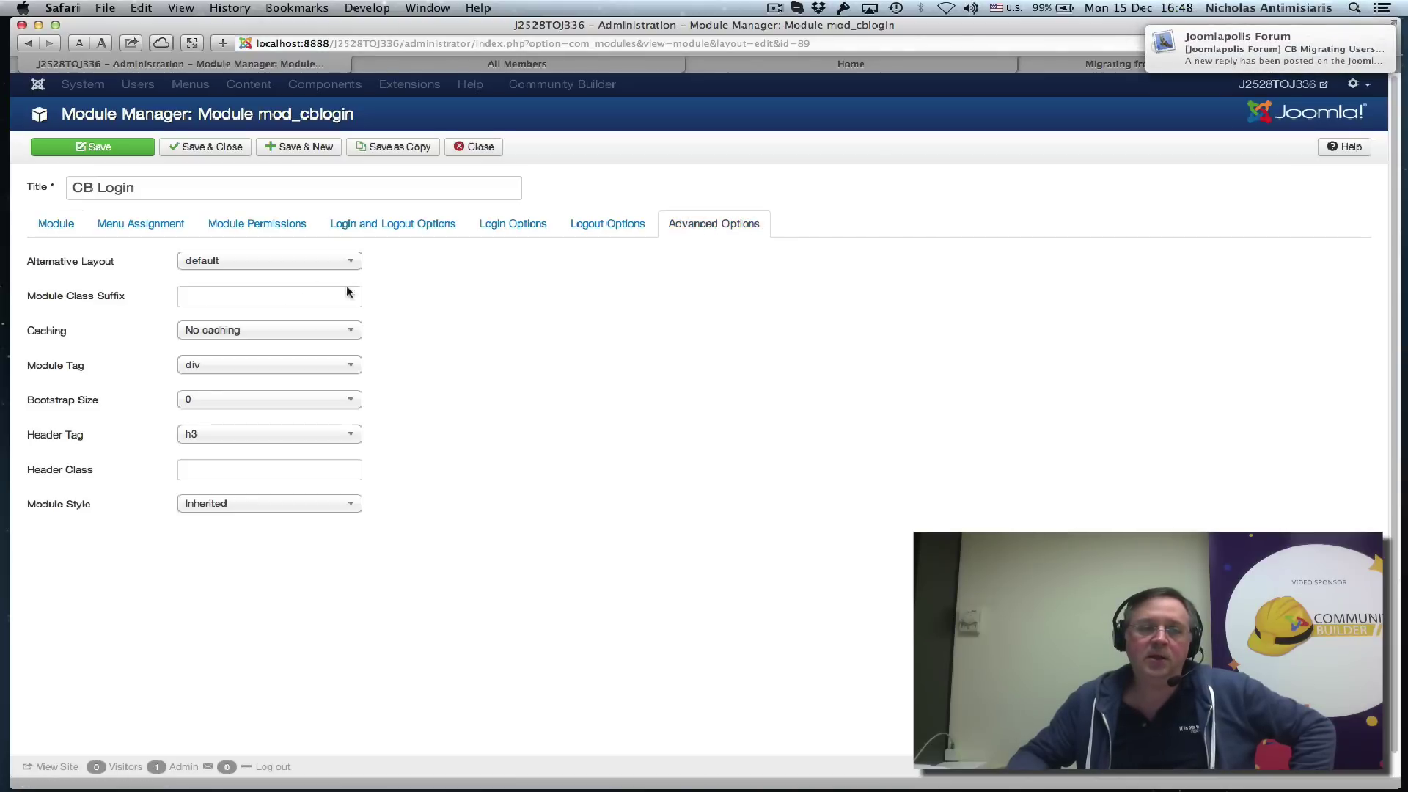
pyautogui.click(218, 264)
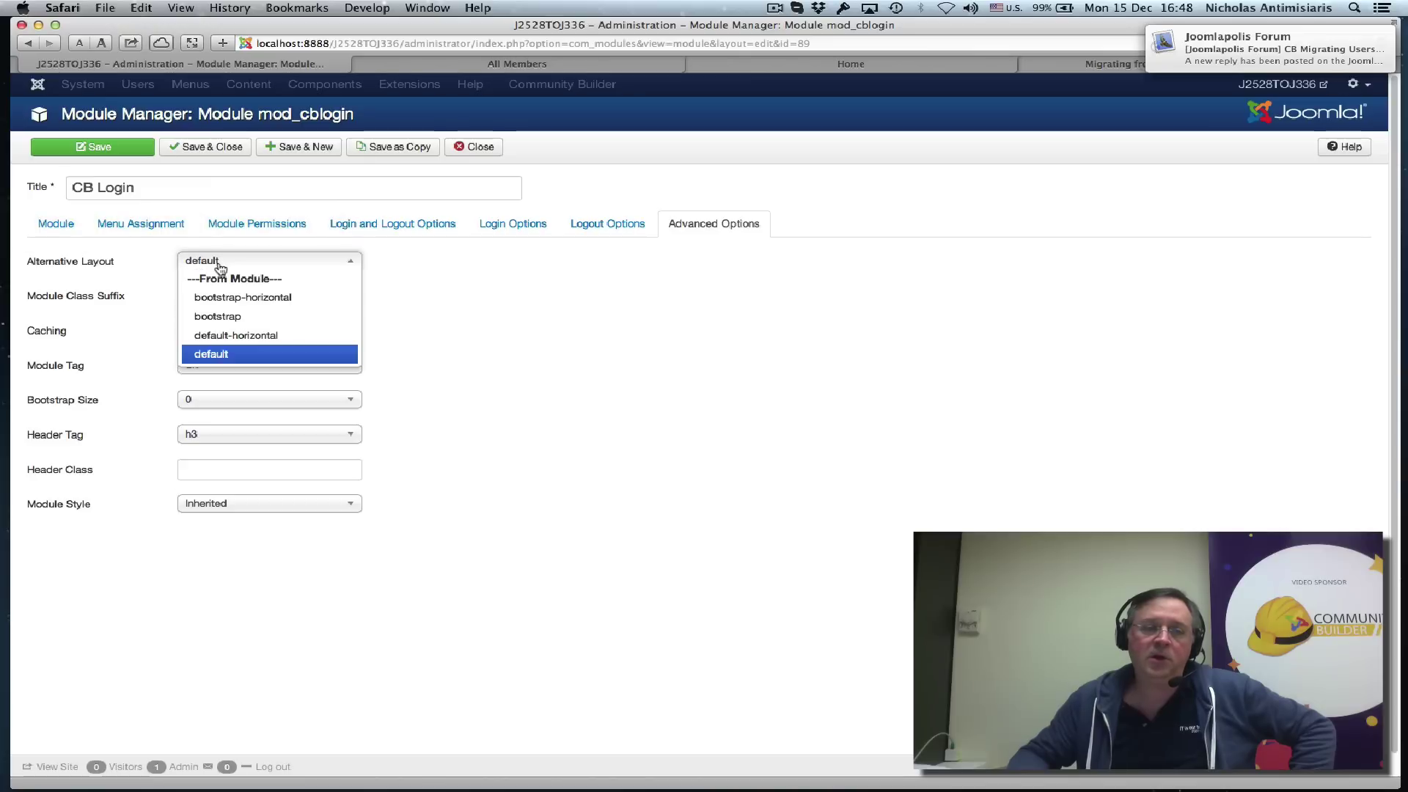
pyautogui.click(225, 323)
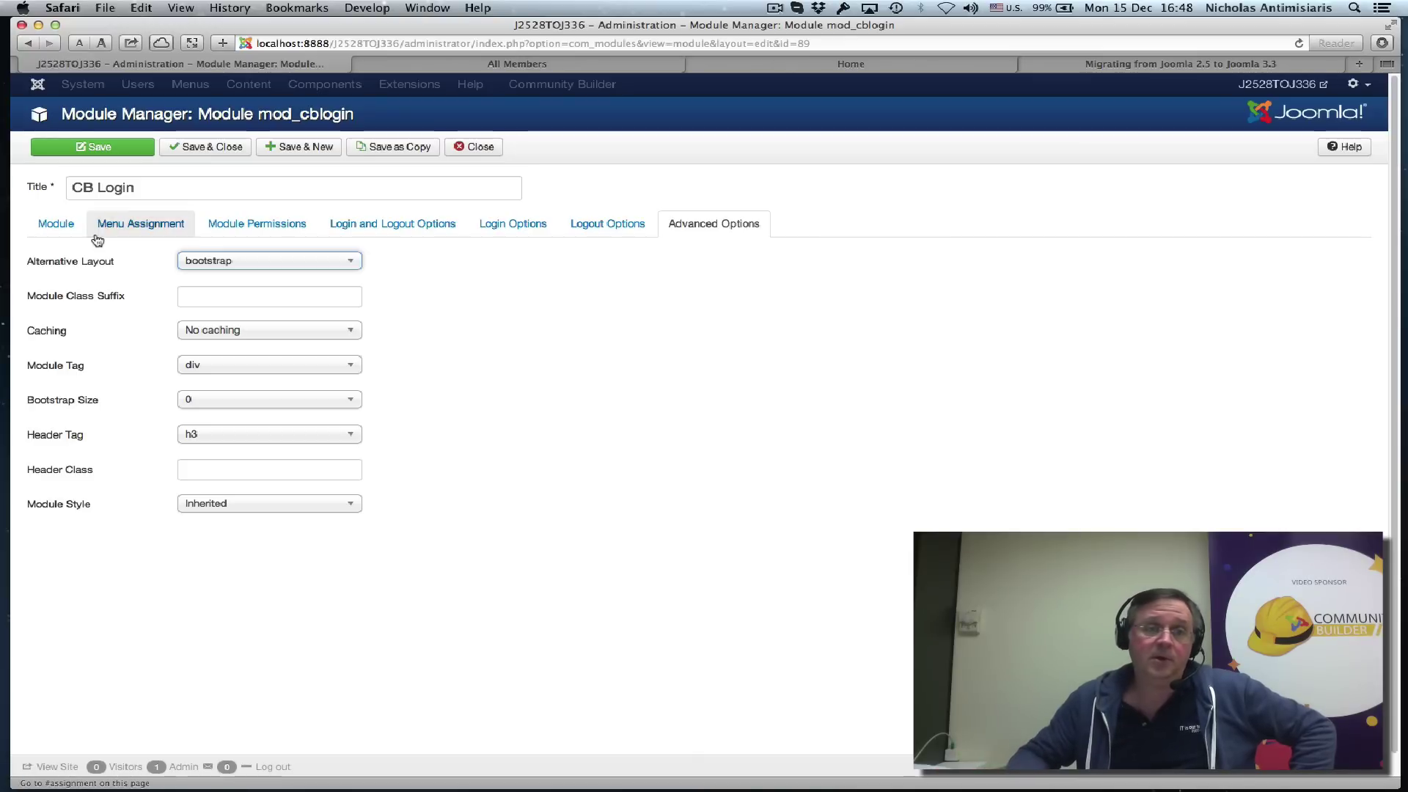
# Save the CB Login module and reload the Home page to see the bootstrap login
pyautogui.click(118, 148)
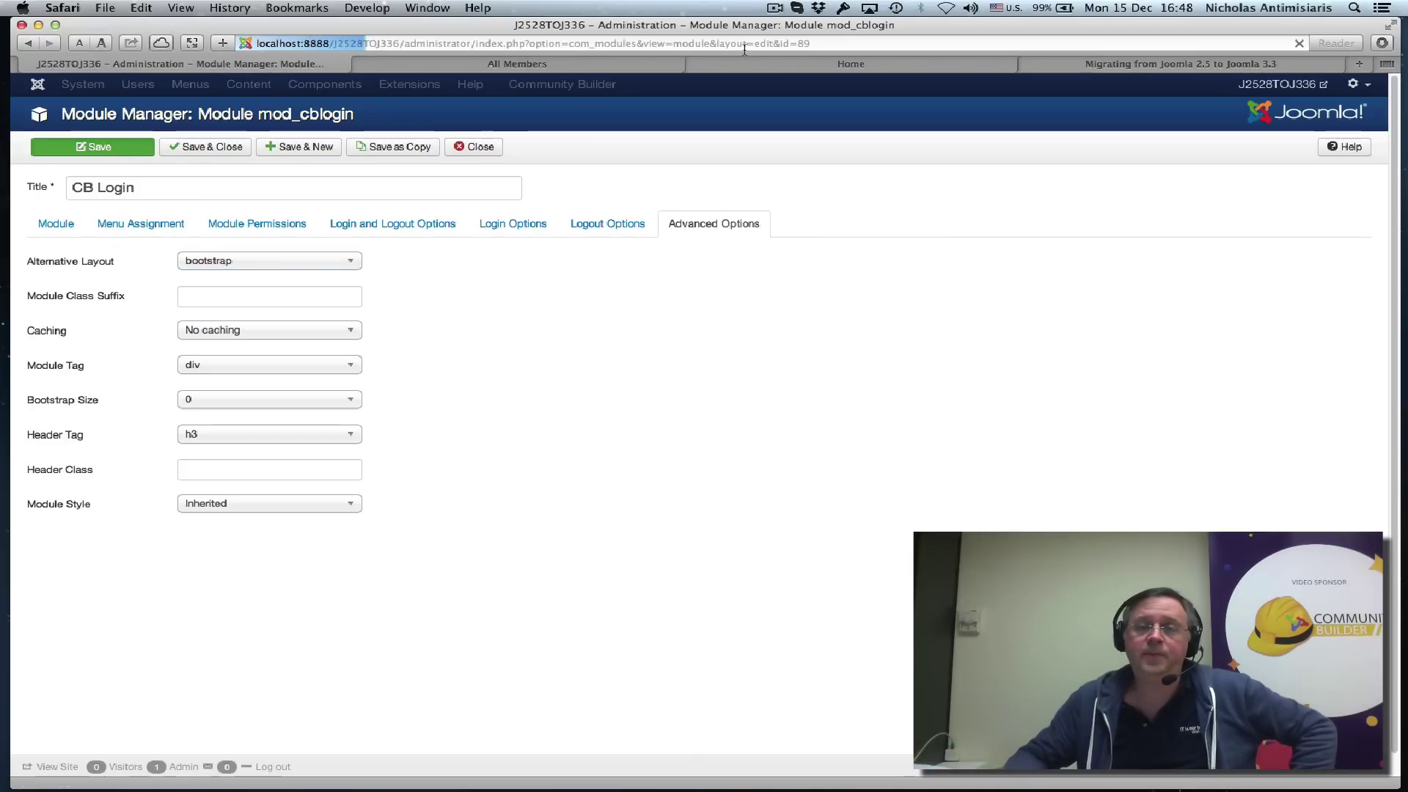
pyautogui.click(763, 68)
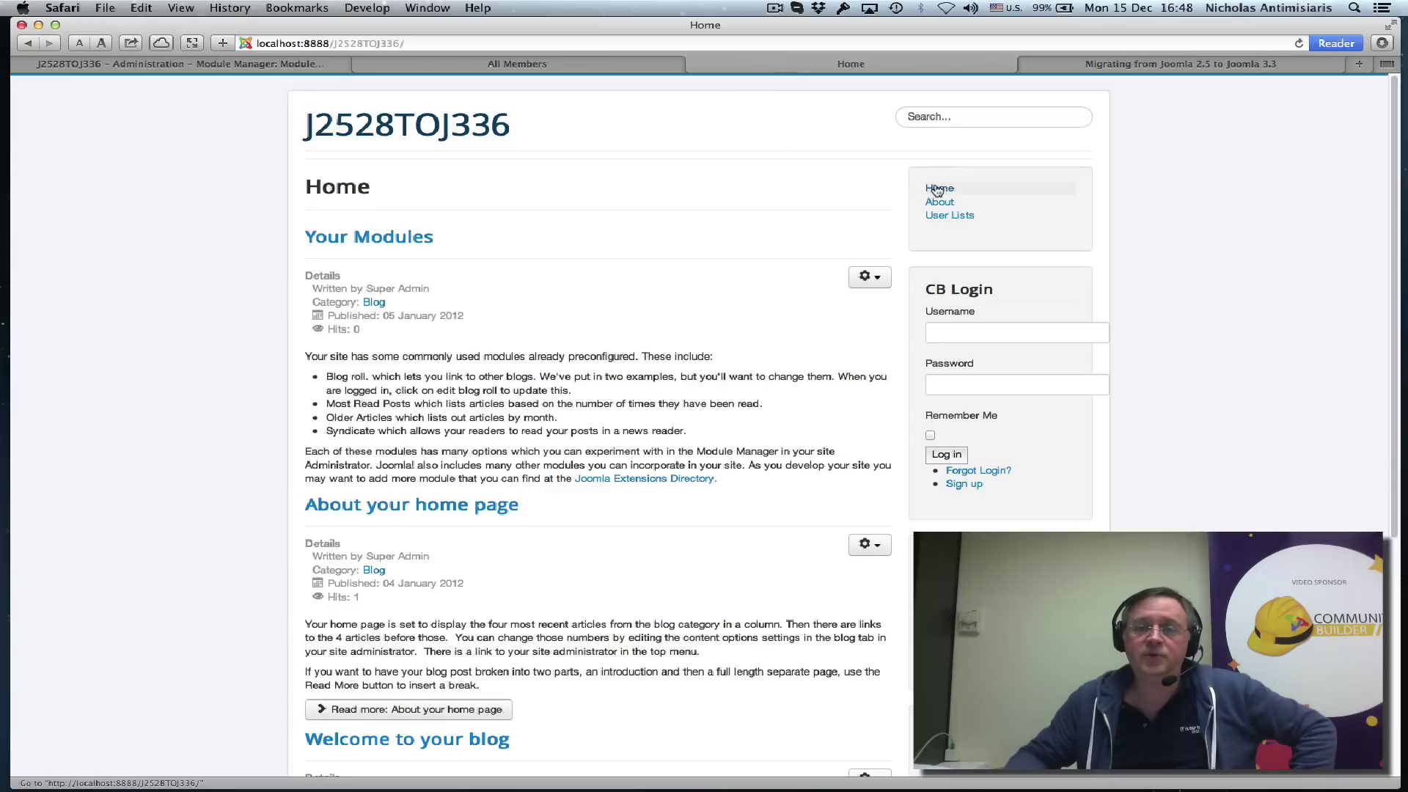
pyautogui.press('super+r')
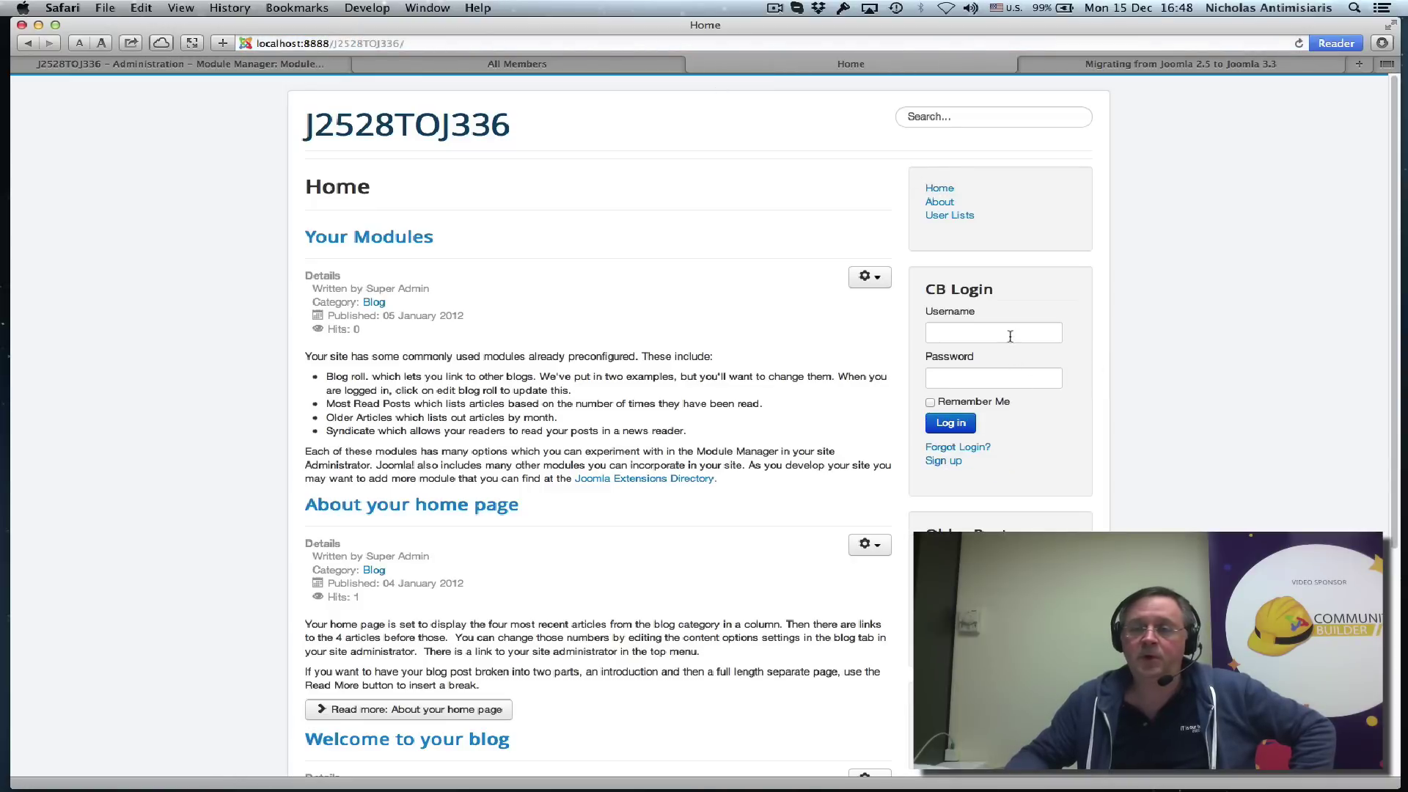
# Open the Sign up registration form from the CB Login module
pyautogui.click(941, 462)
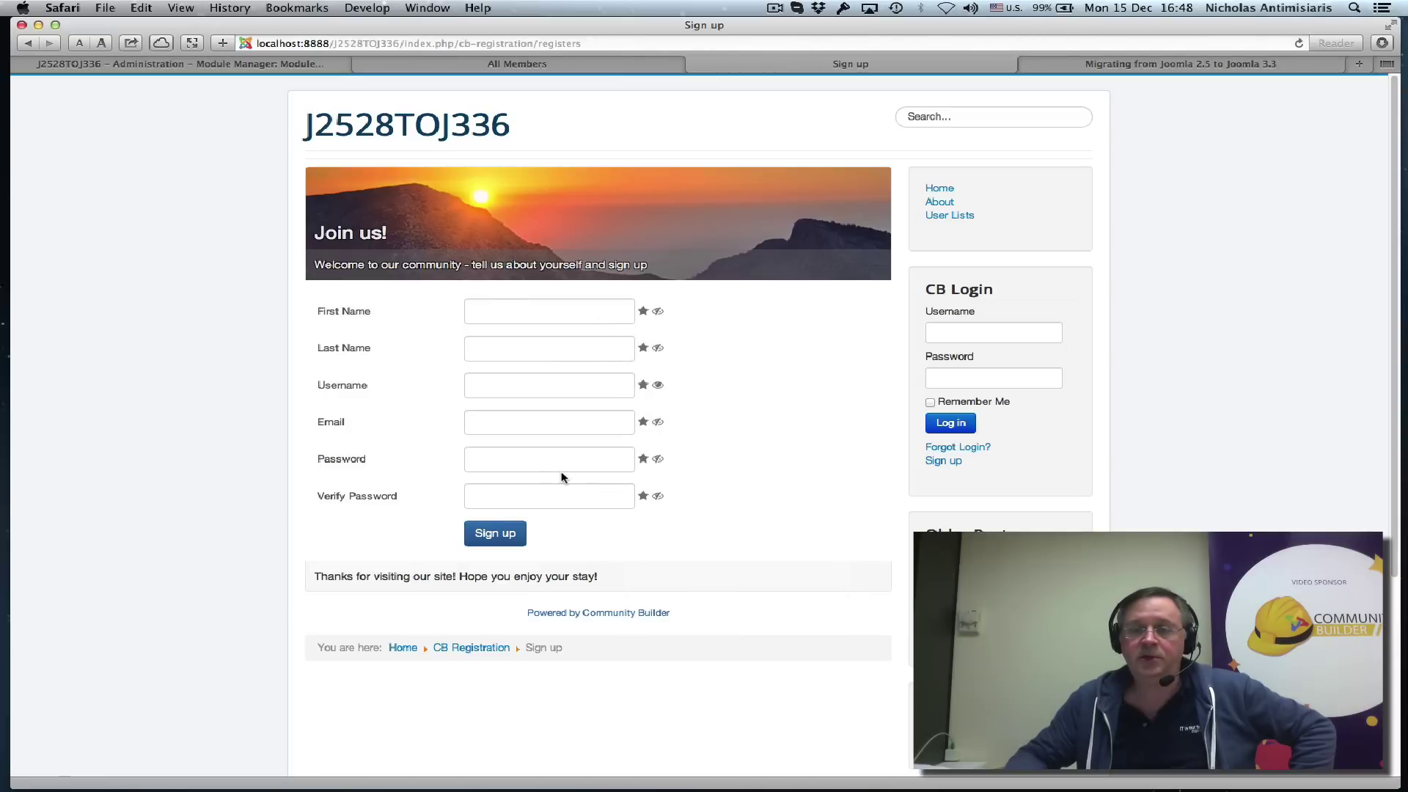
pyautogui.scroll(-5, 748, 440)
pyautogui.scroll(5, 748, 440)
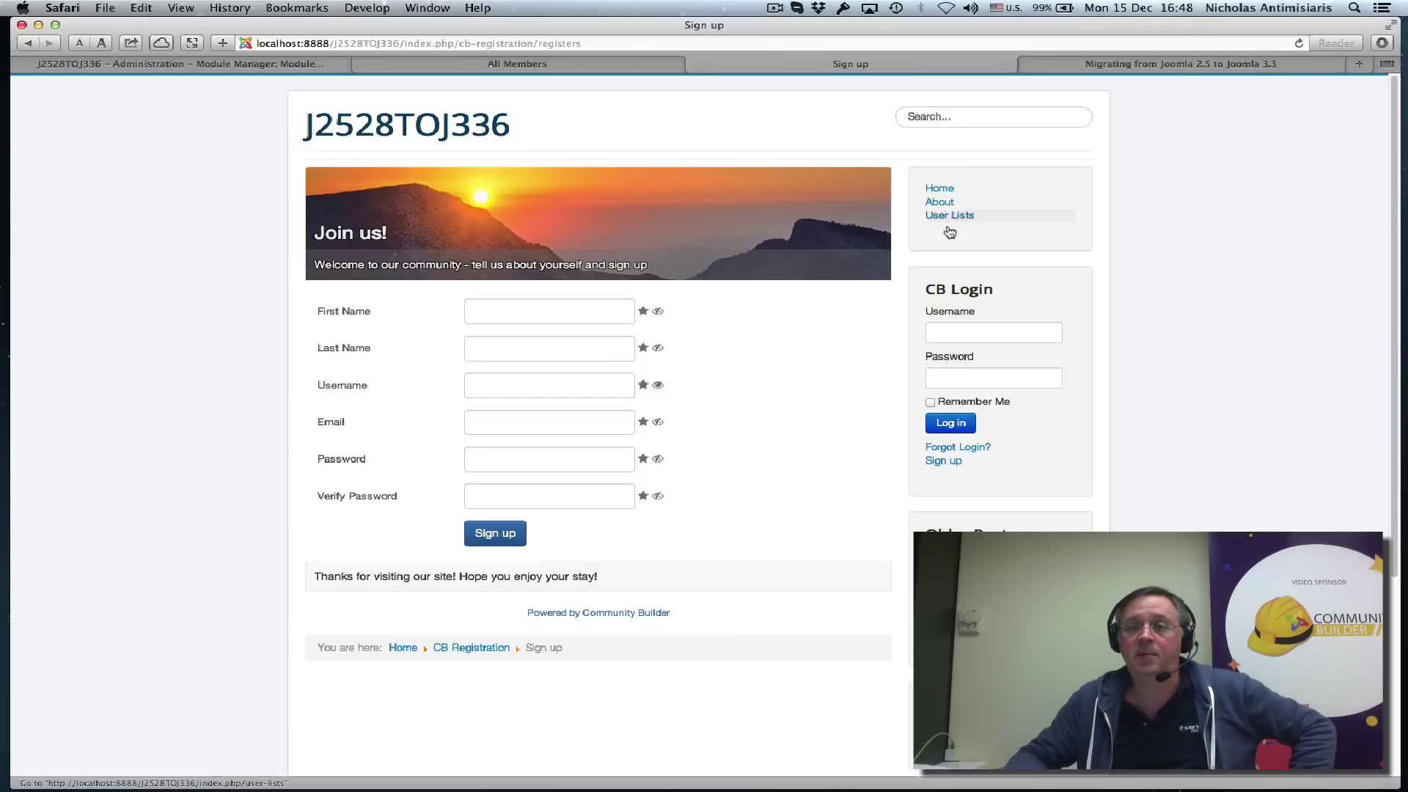
# Go back to the Module Manager list and open the Main Menu module
pyautogui.click(271, 64)
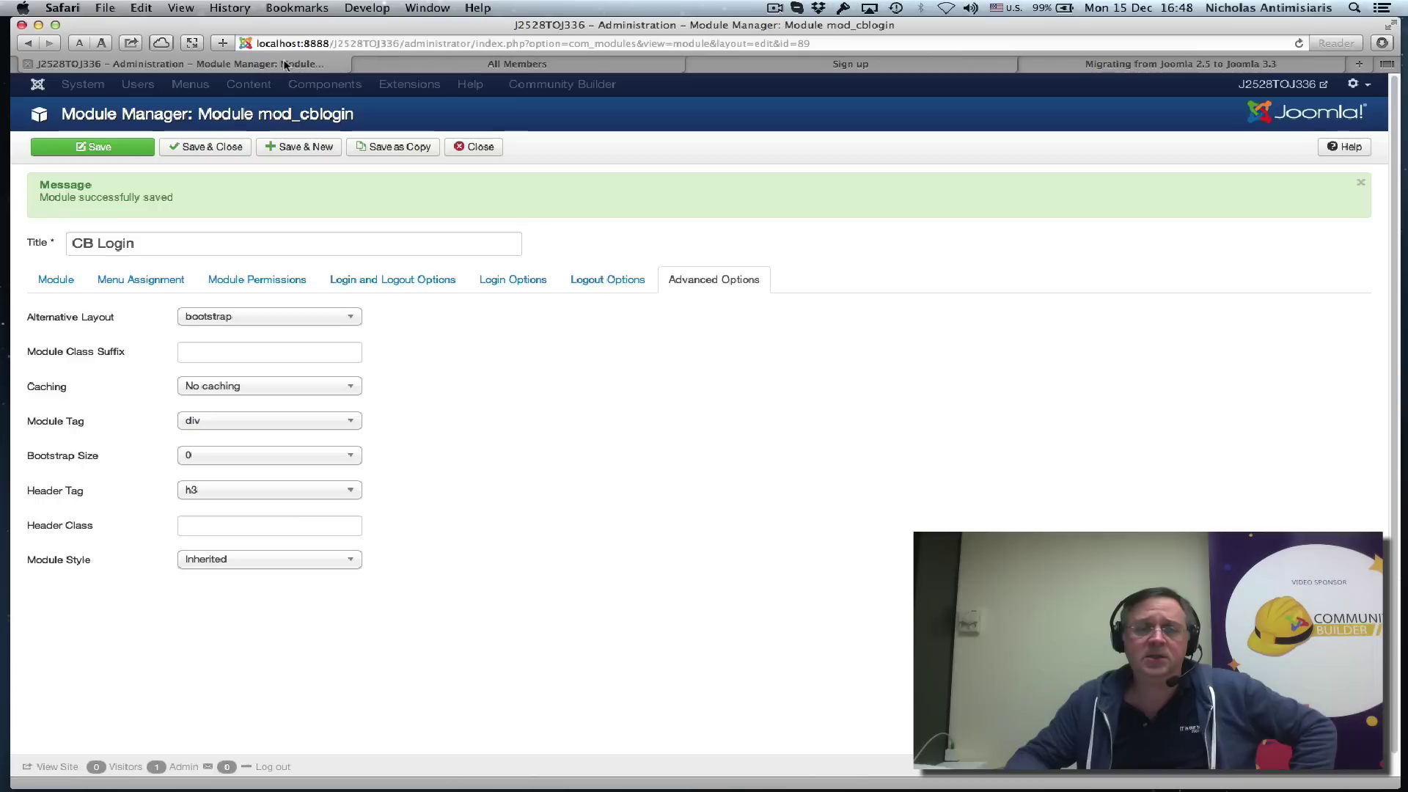
pyautogui.click(477, 147)
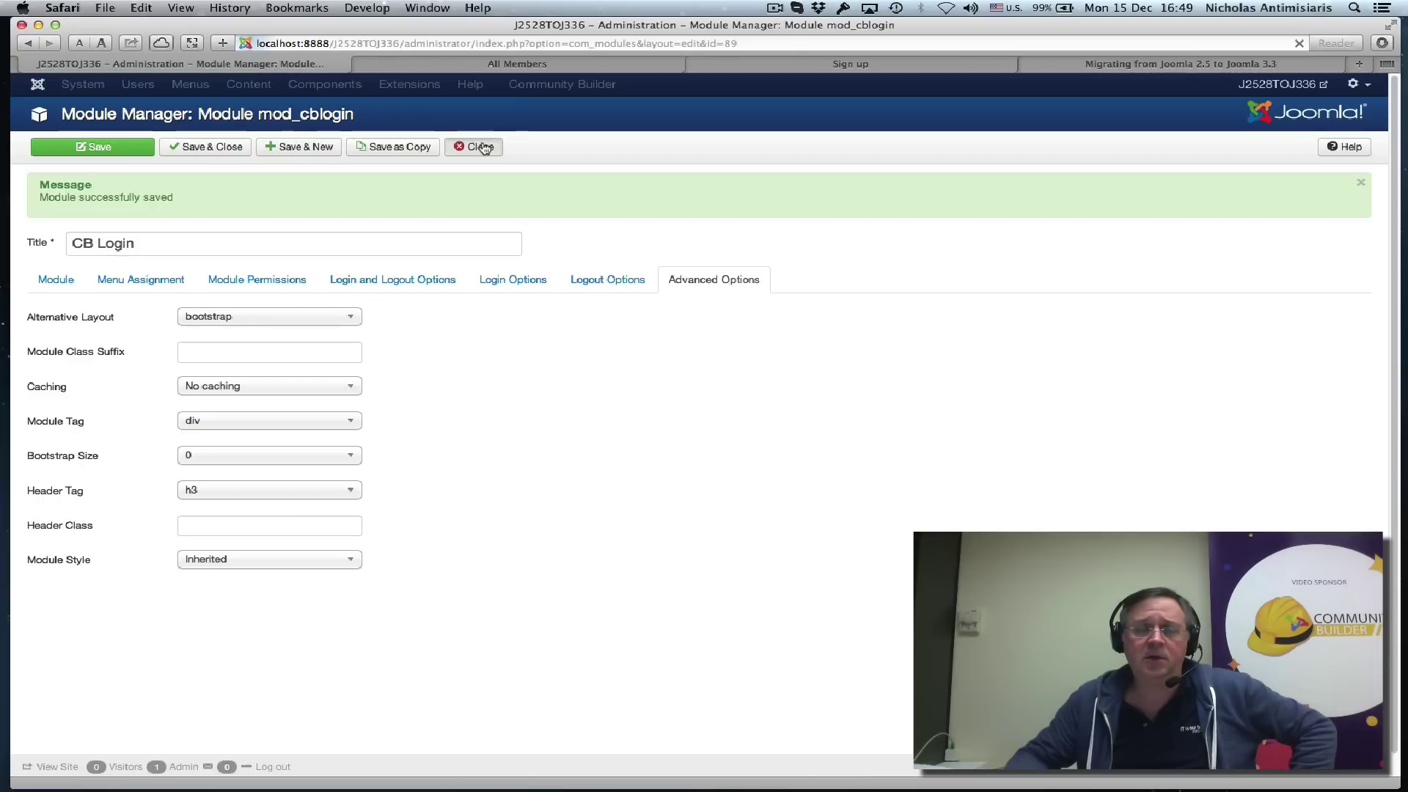
pyautogui.click(483, 88)
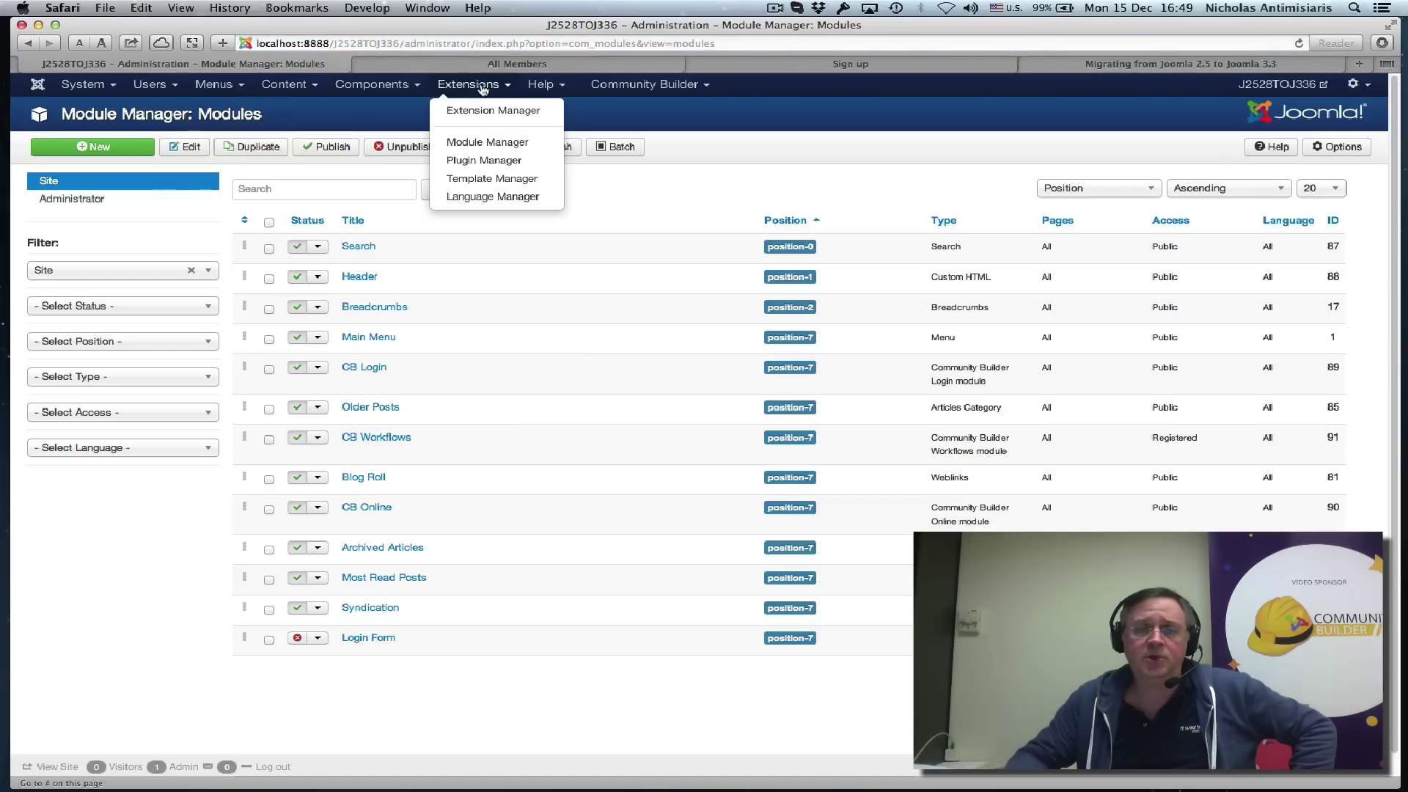
pyautogui.click(482, 142)
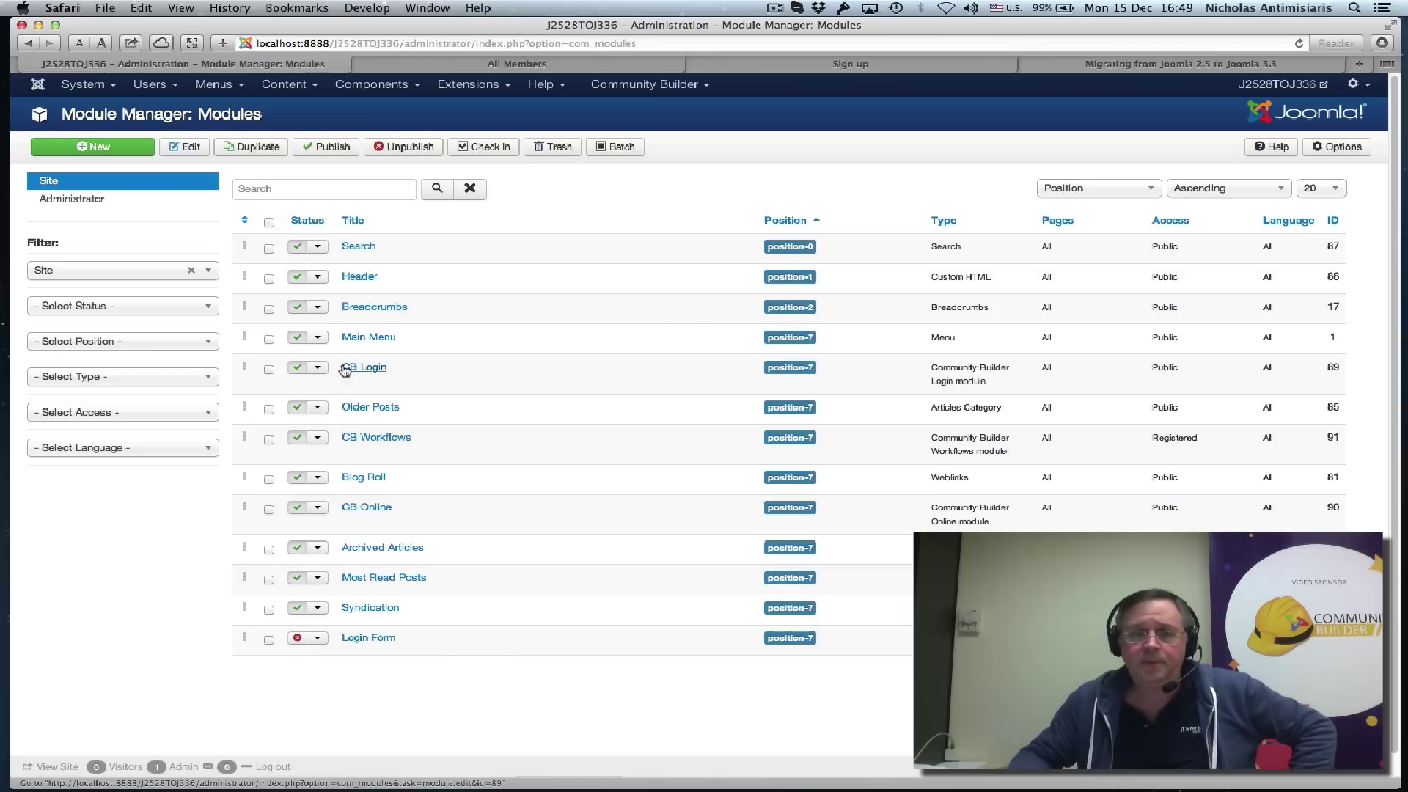
pyautogui.click(365, 341)
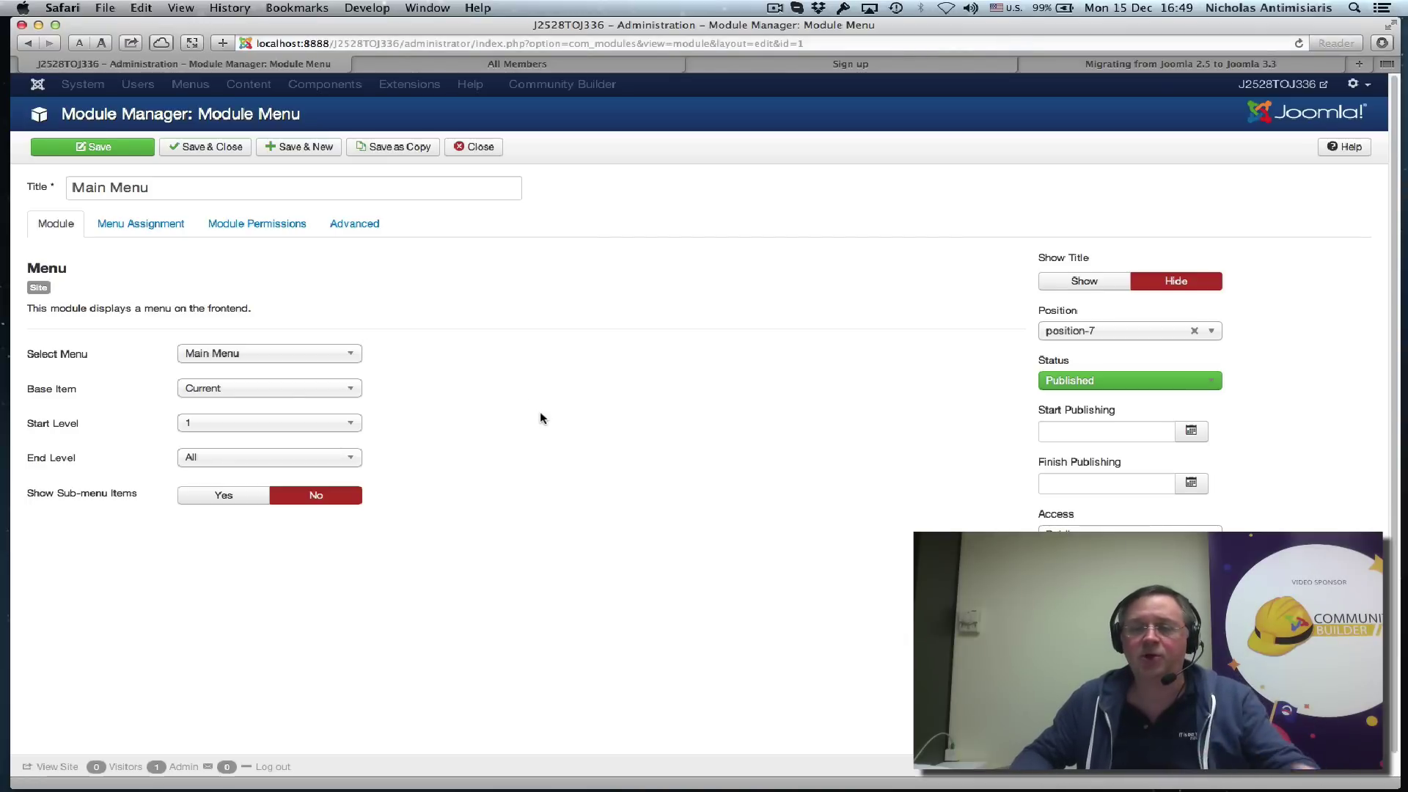
# Set the Main Menu position to Navigation [position-1] and save
pyautogui.click(1213, 334)
pyautogui.scroll(5, 1174, 377)
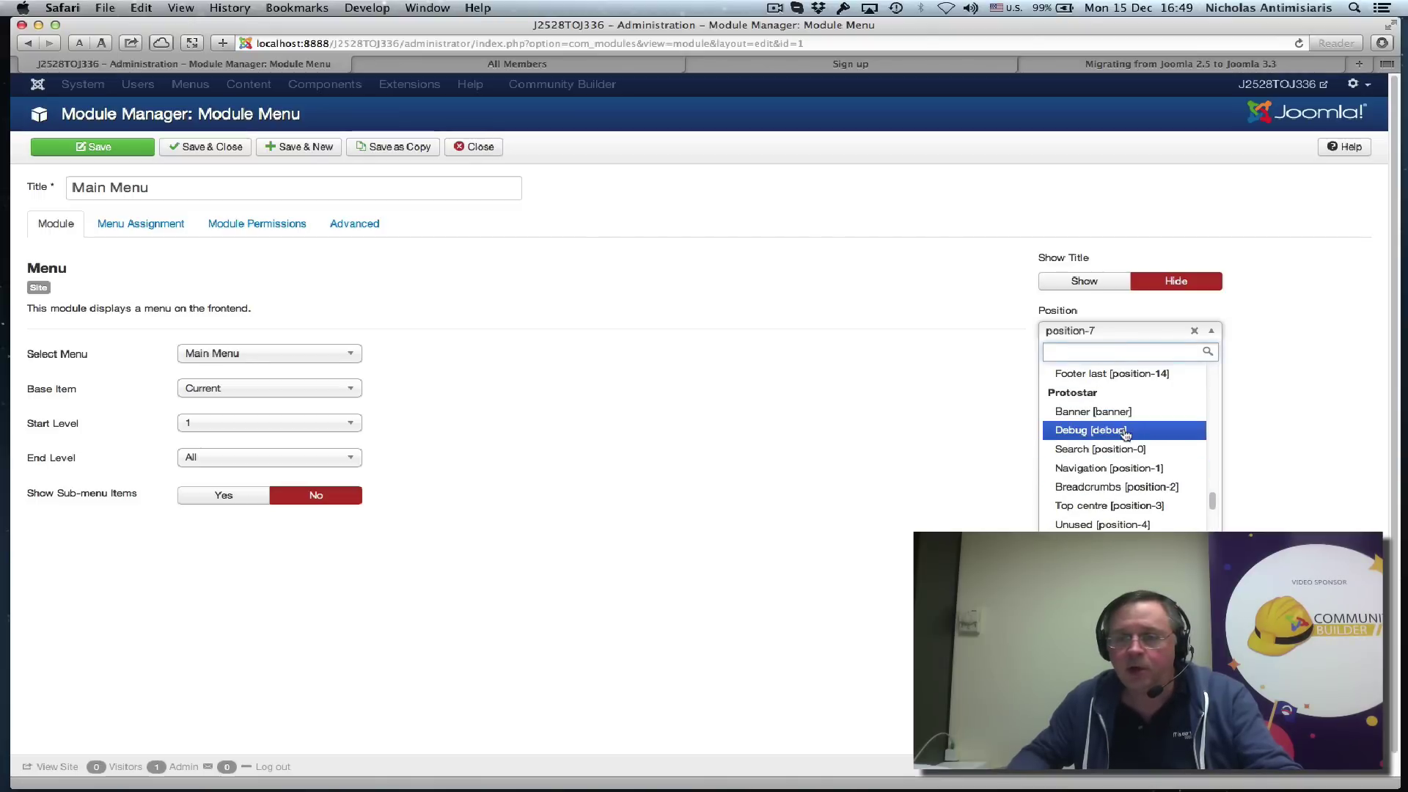
pyautogui.click(1098, 471)
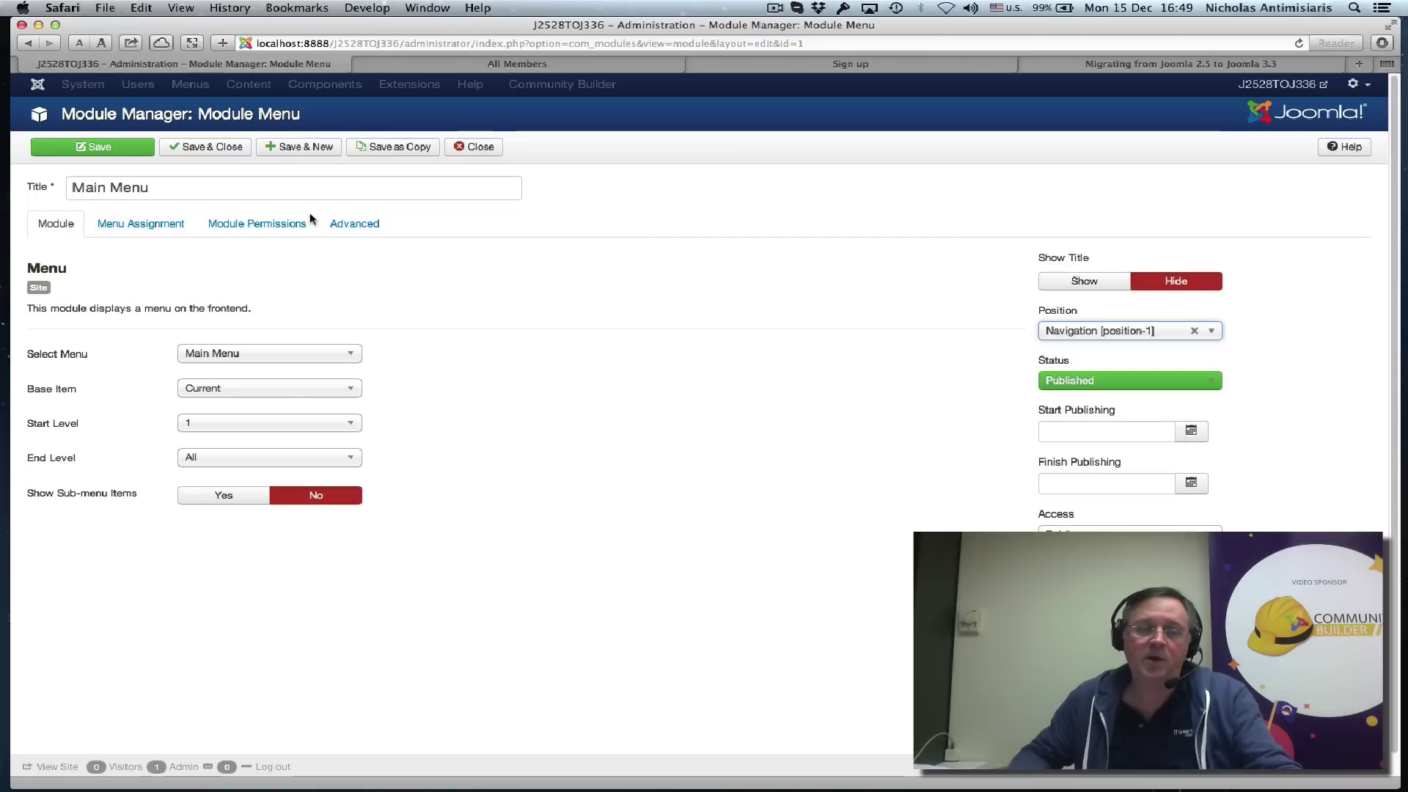
pyautogui.click(101, 149)
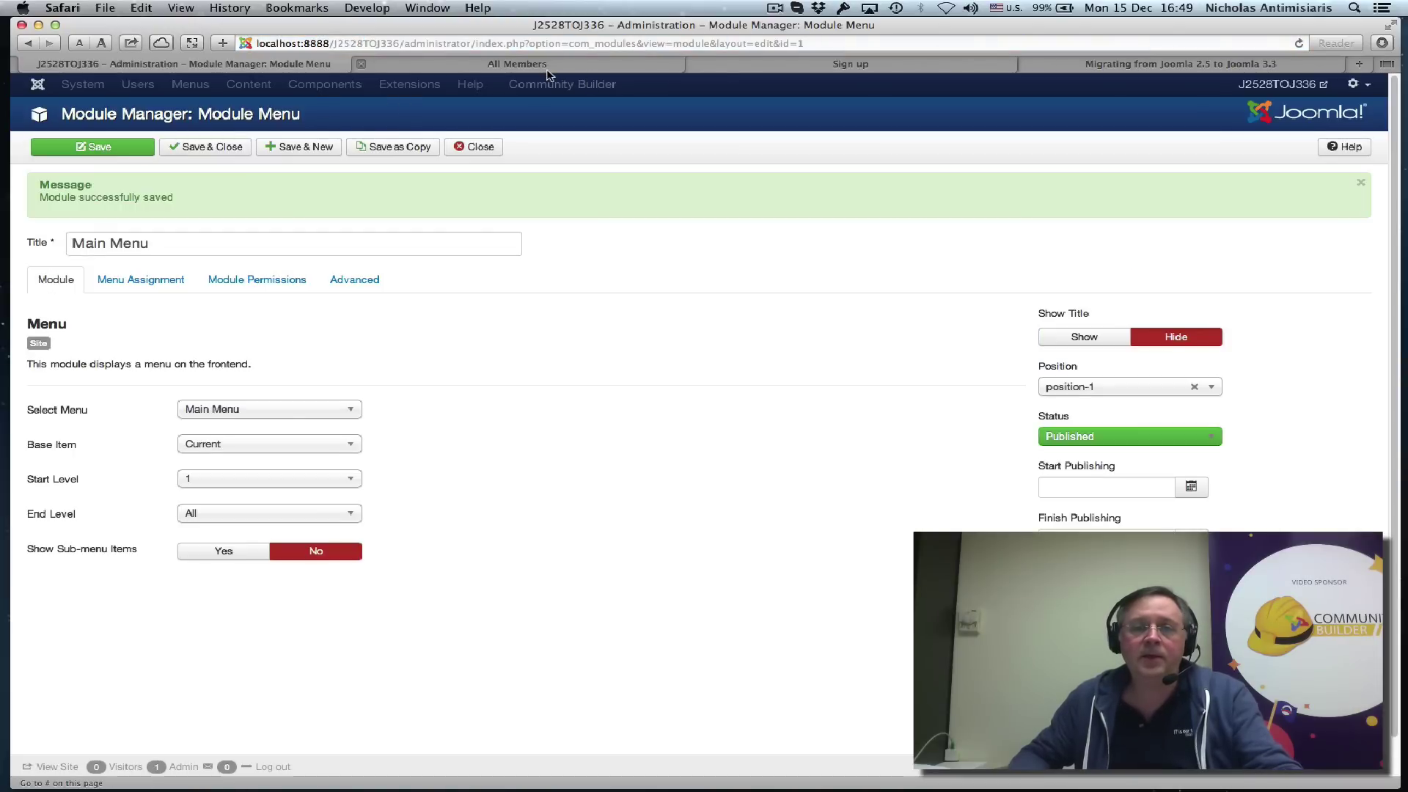
pyautogui.click(787, 67)
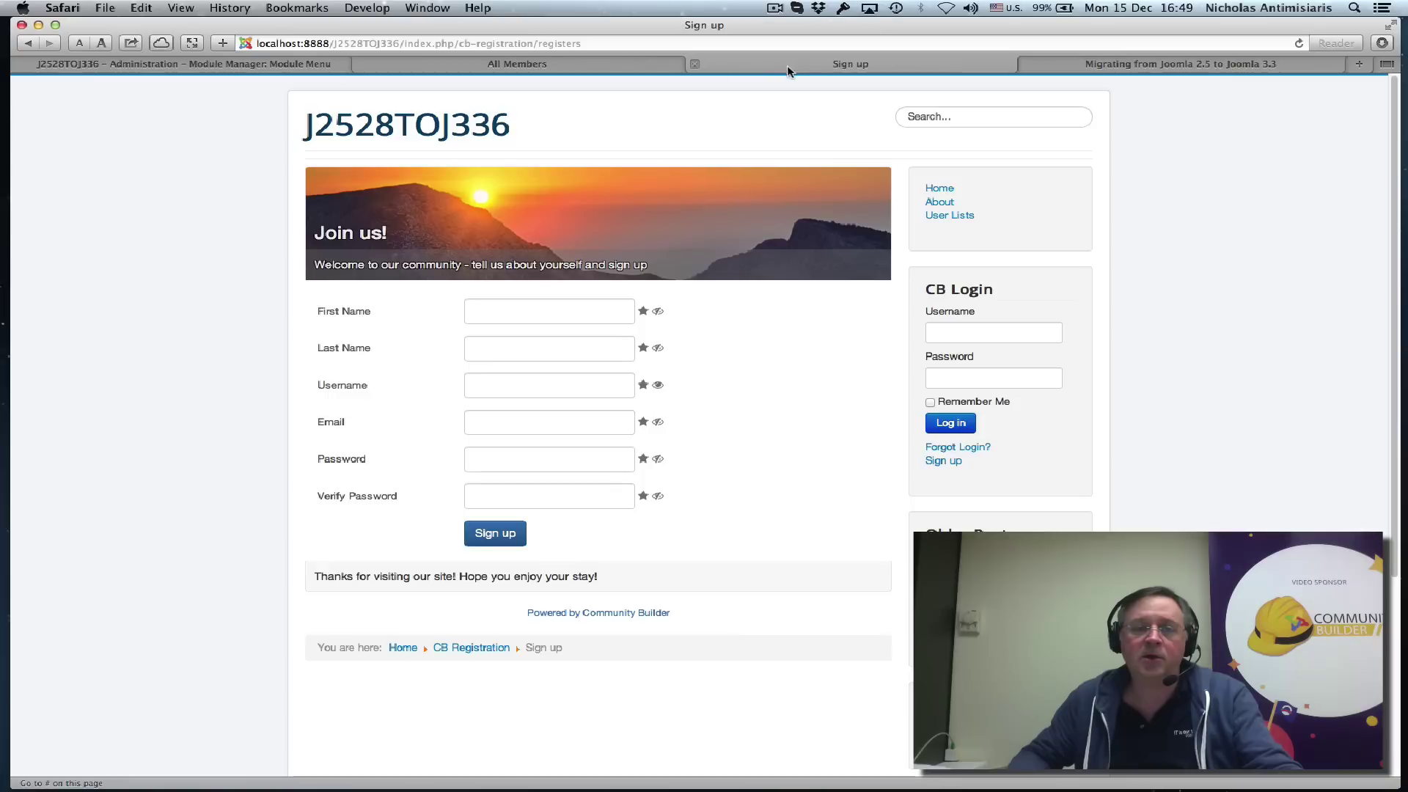
pyautogui.click(944, 193)
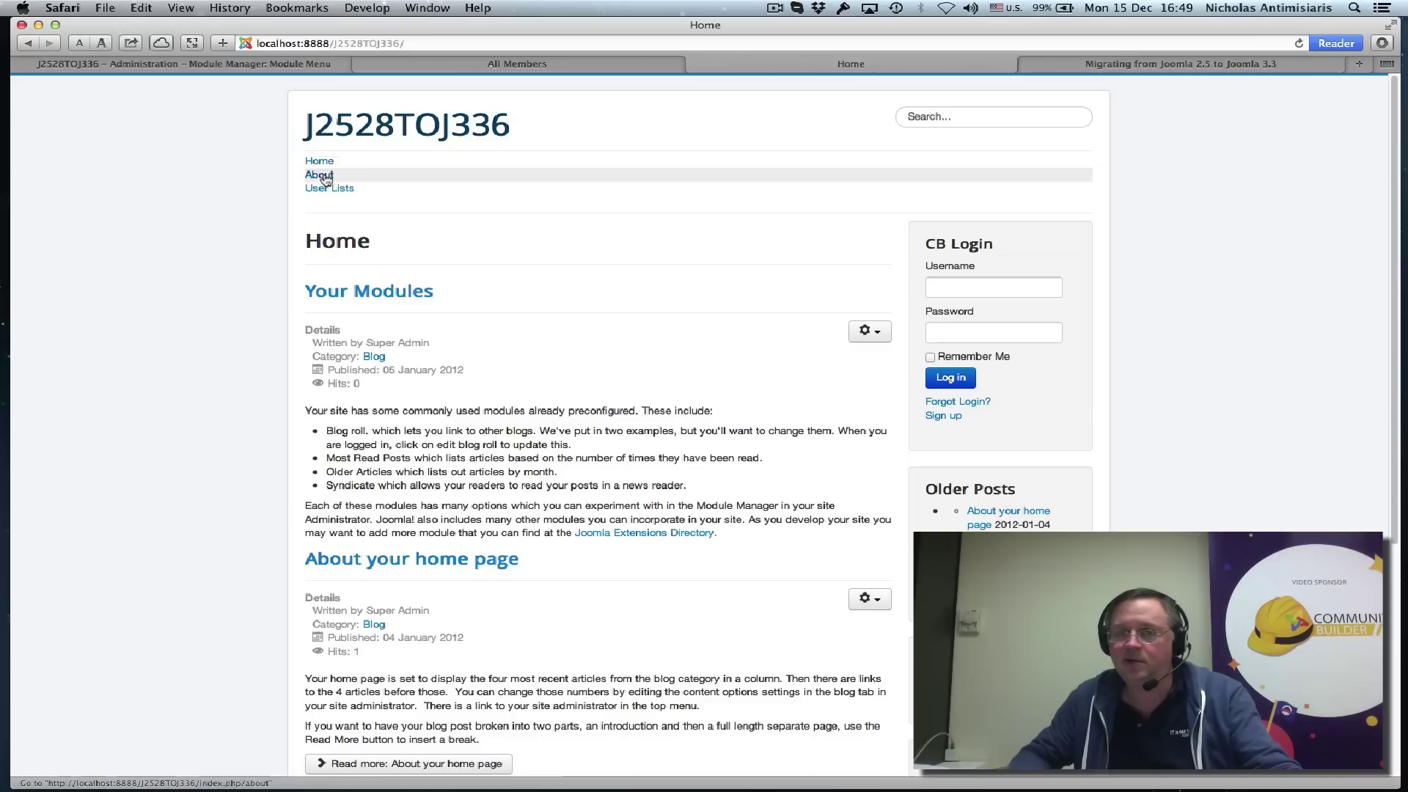
pyautogui.click(237, 66)
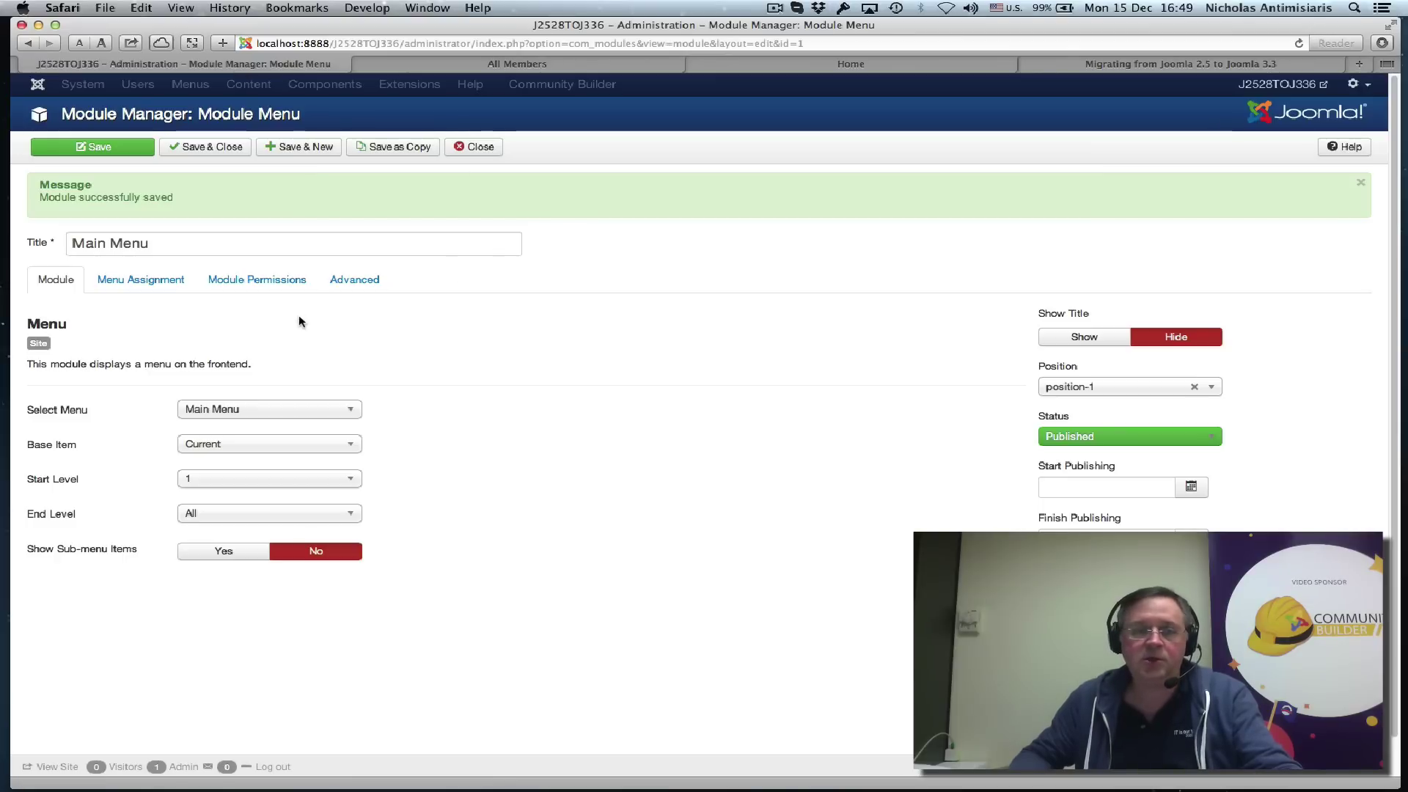
# Enter nav-pills as the Main Menu's Menu Class Suffix on the Advanced tab and save
pyautogui.click(356, 283)
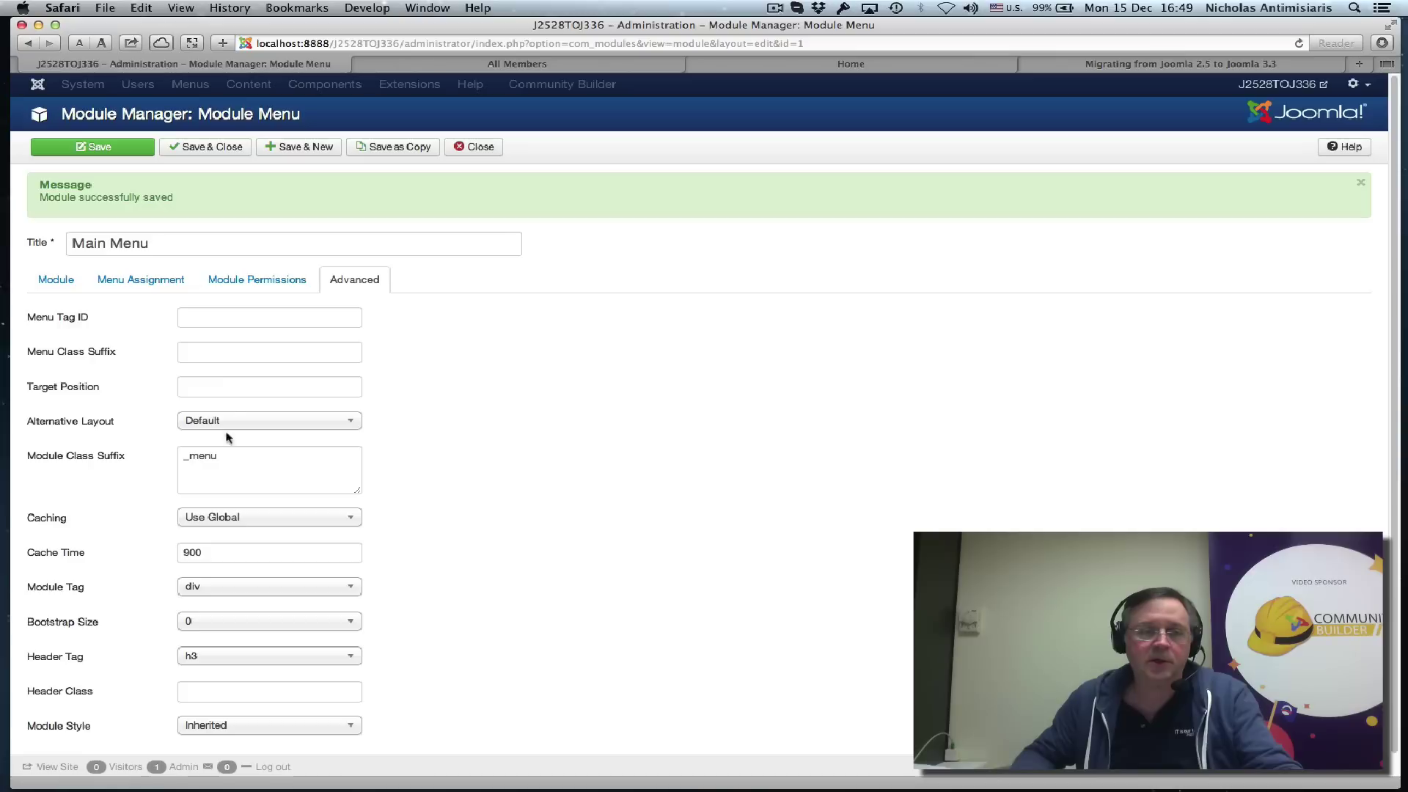
pyautogui.click(196, 351)
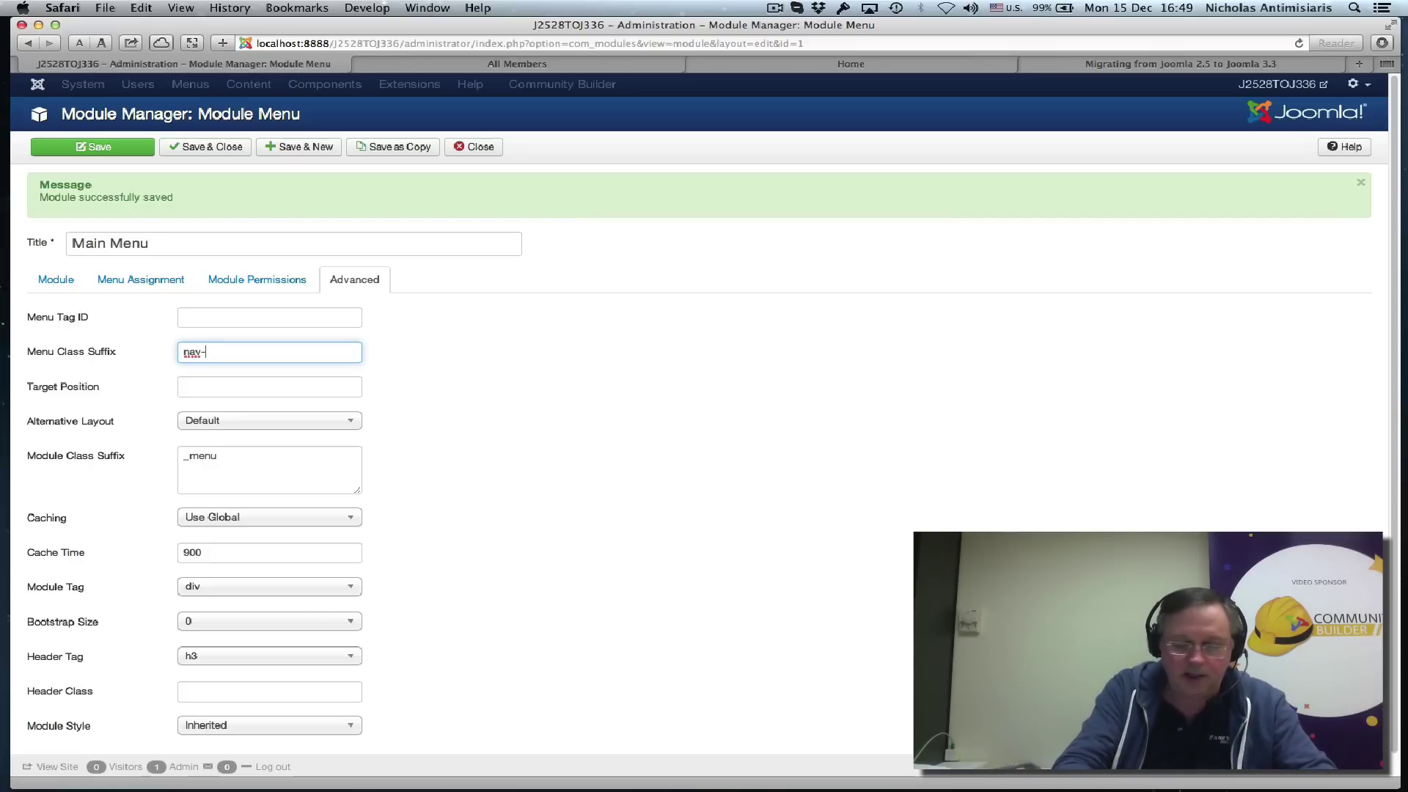
pyautogui.write('nav-pills')
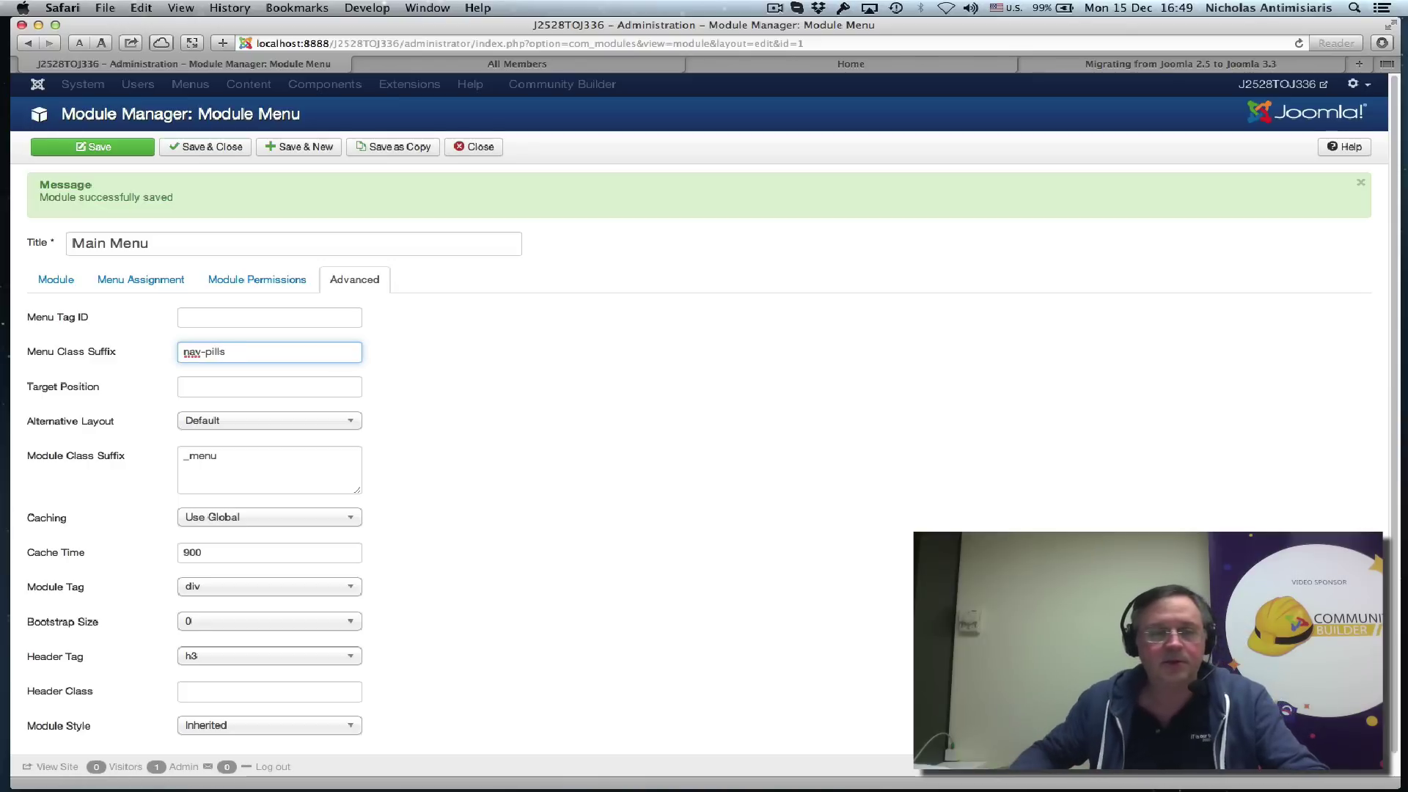
pyautogui.press('Return')
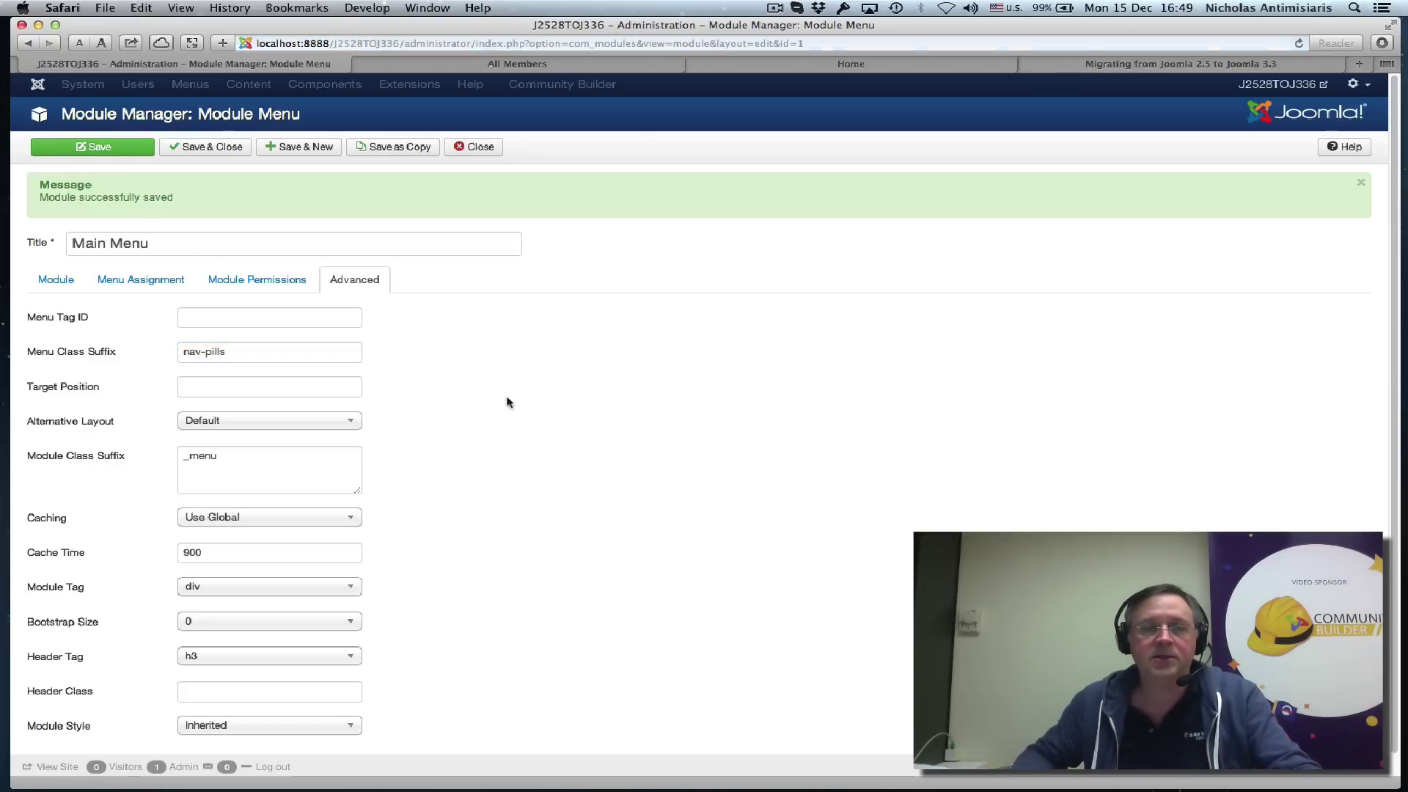
# Reload the front-end page to check the change, then return to the module settings
pyautogui.click(826, 60)
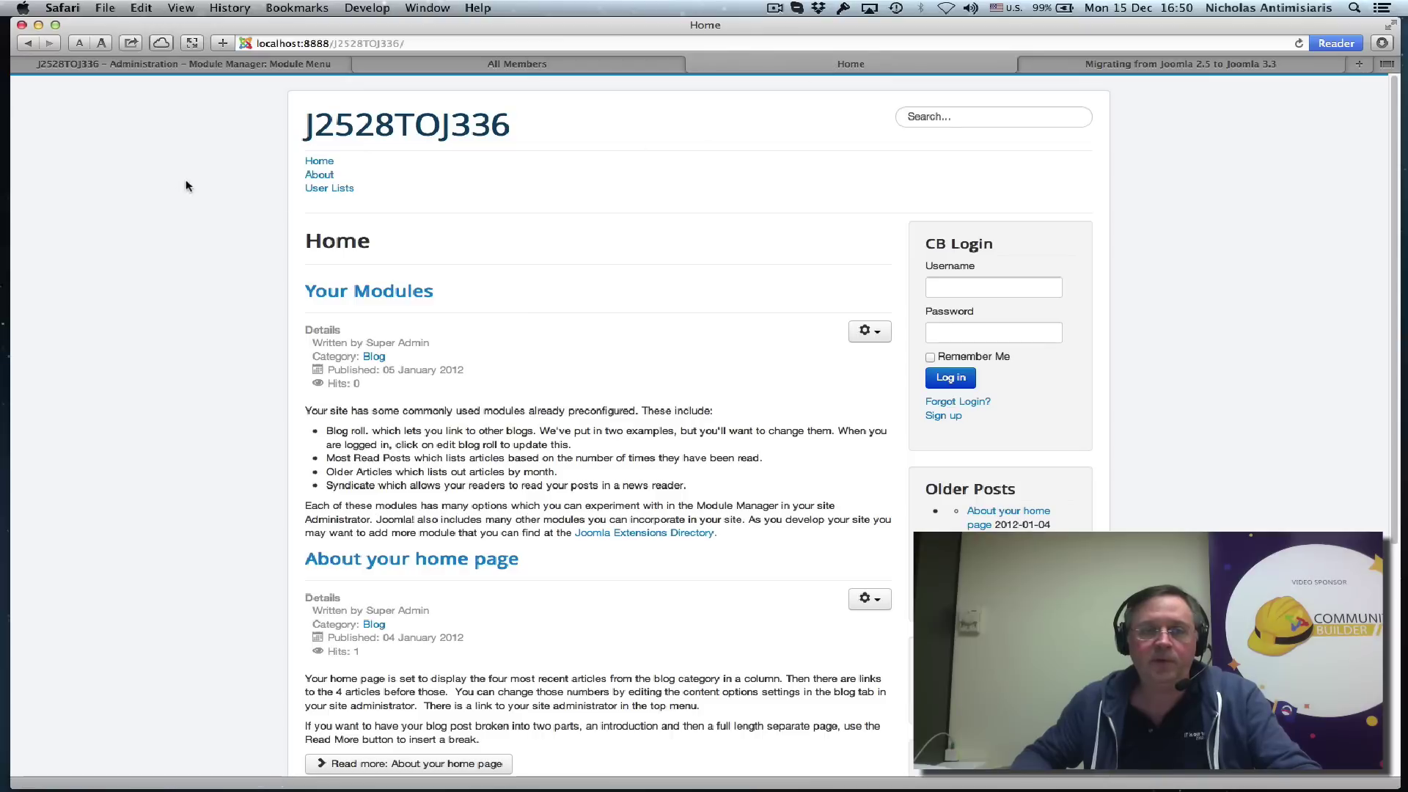
pyautogui.press('super+r')
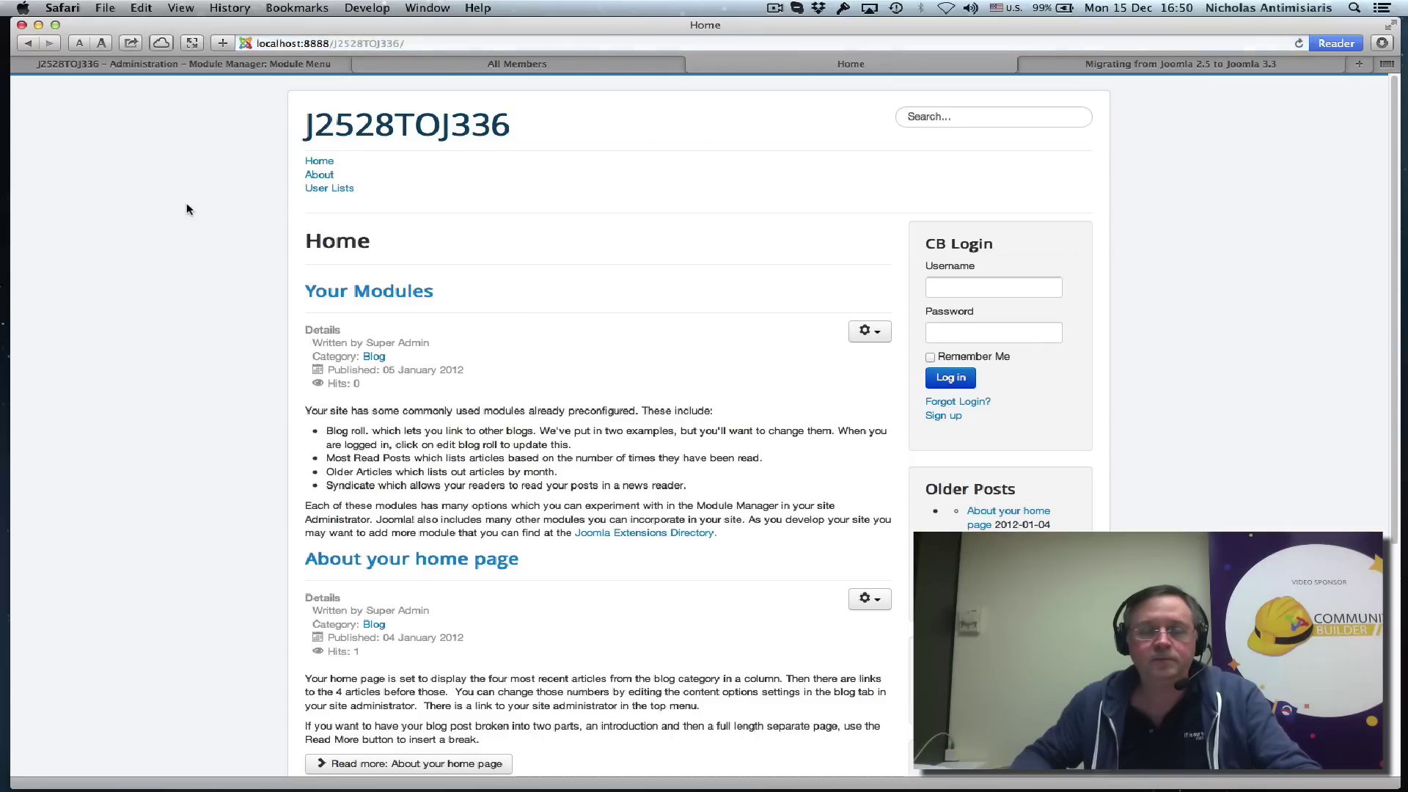
pyautogui.click(247, 65)
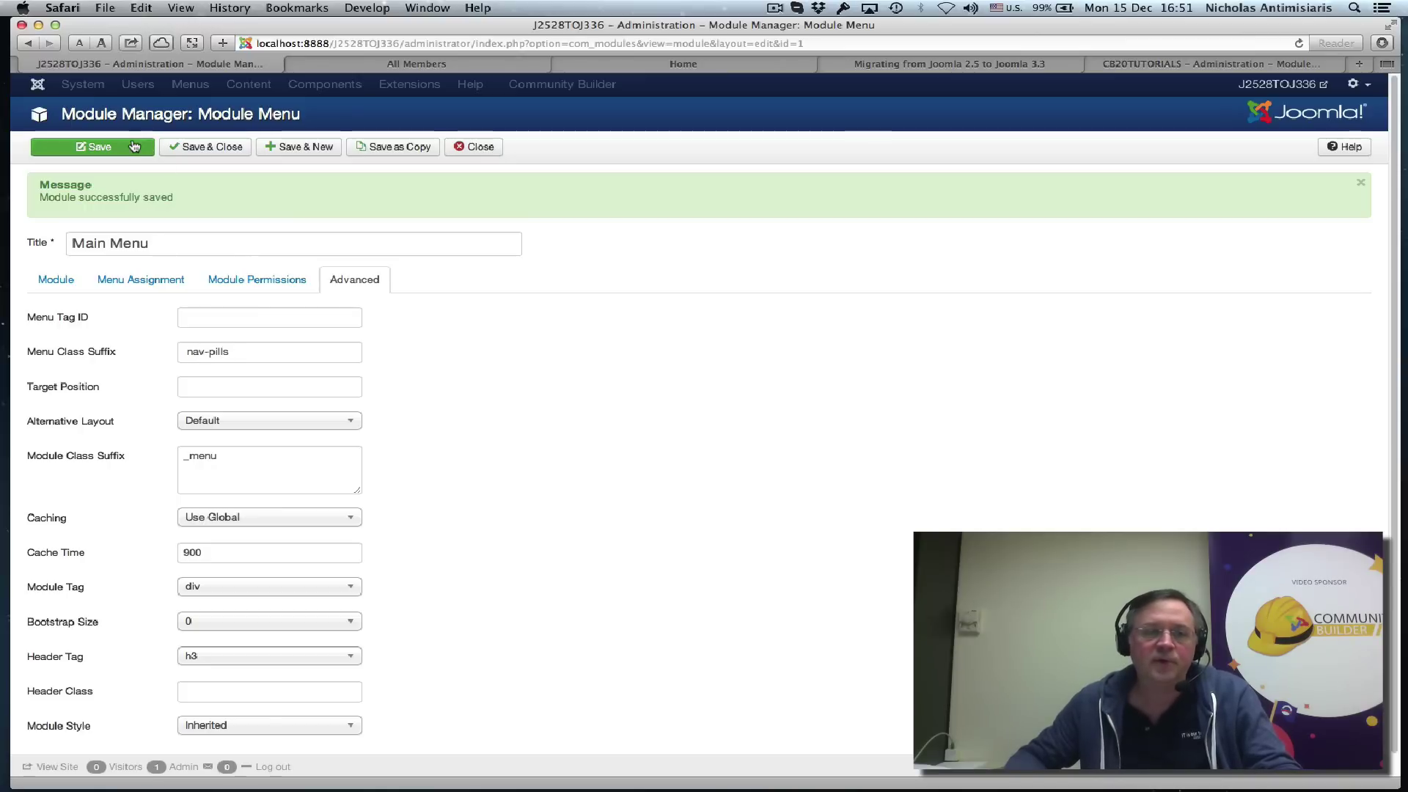
pyautogui.moveTo(257, 44); pyautogui.dragTo(387, 60)
# Load the front-end Home page and scroll through the new nav-pills Home, About, User Lists menu
pyautogui.click(392, 64)
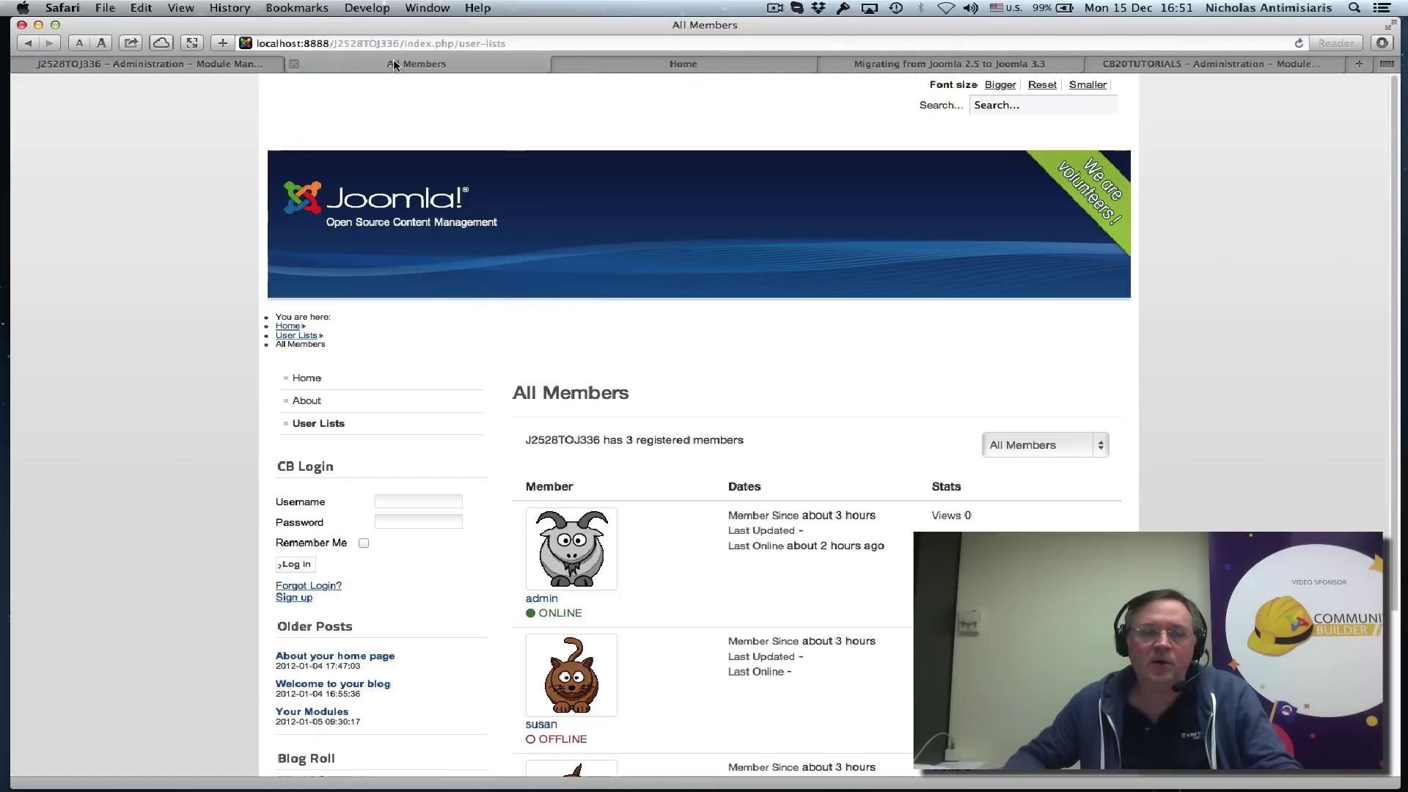
pyautogui.click(307, 378)
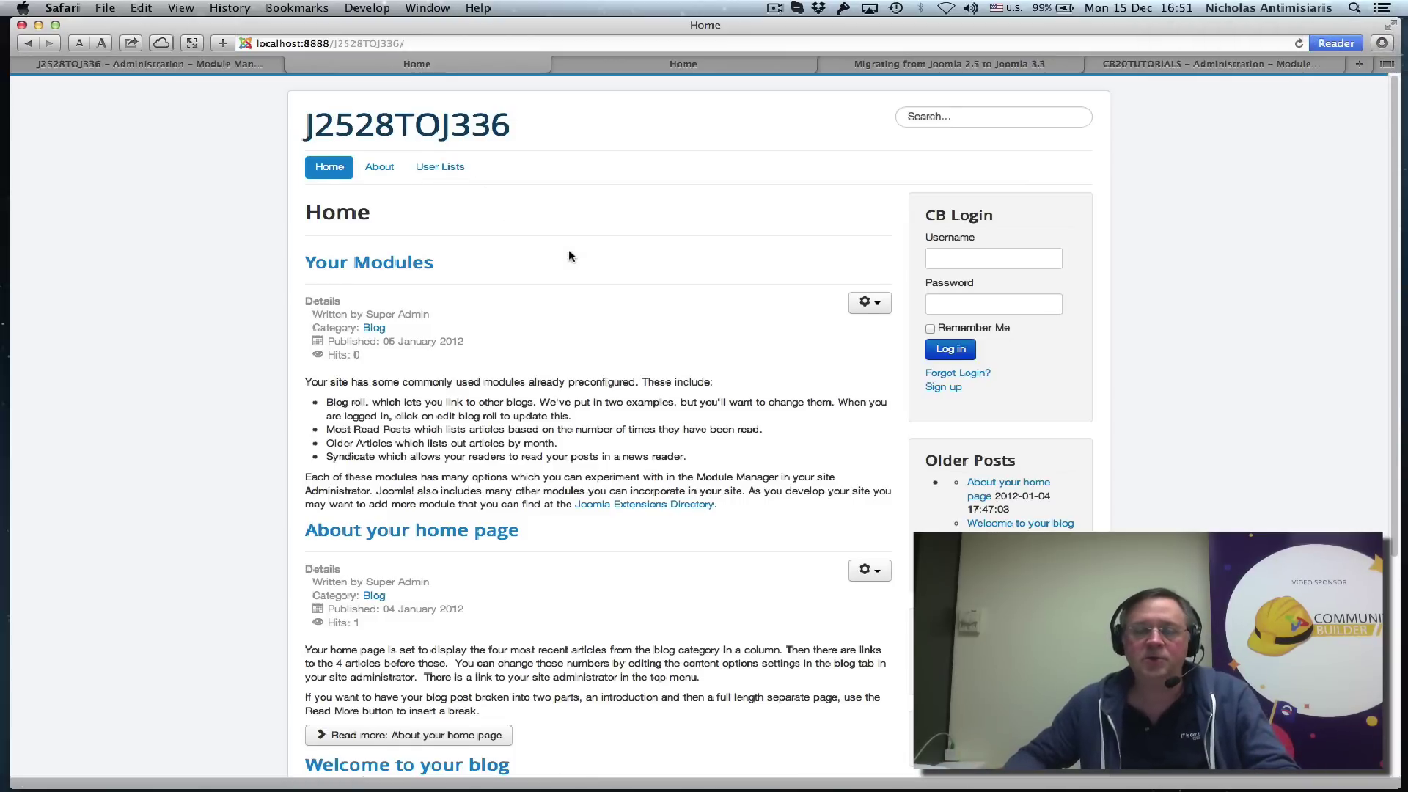
pyautogui.scroll(-2, 569, 255)
pyautogui.scroll(2, 570, 253)
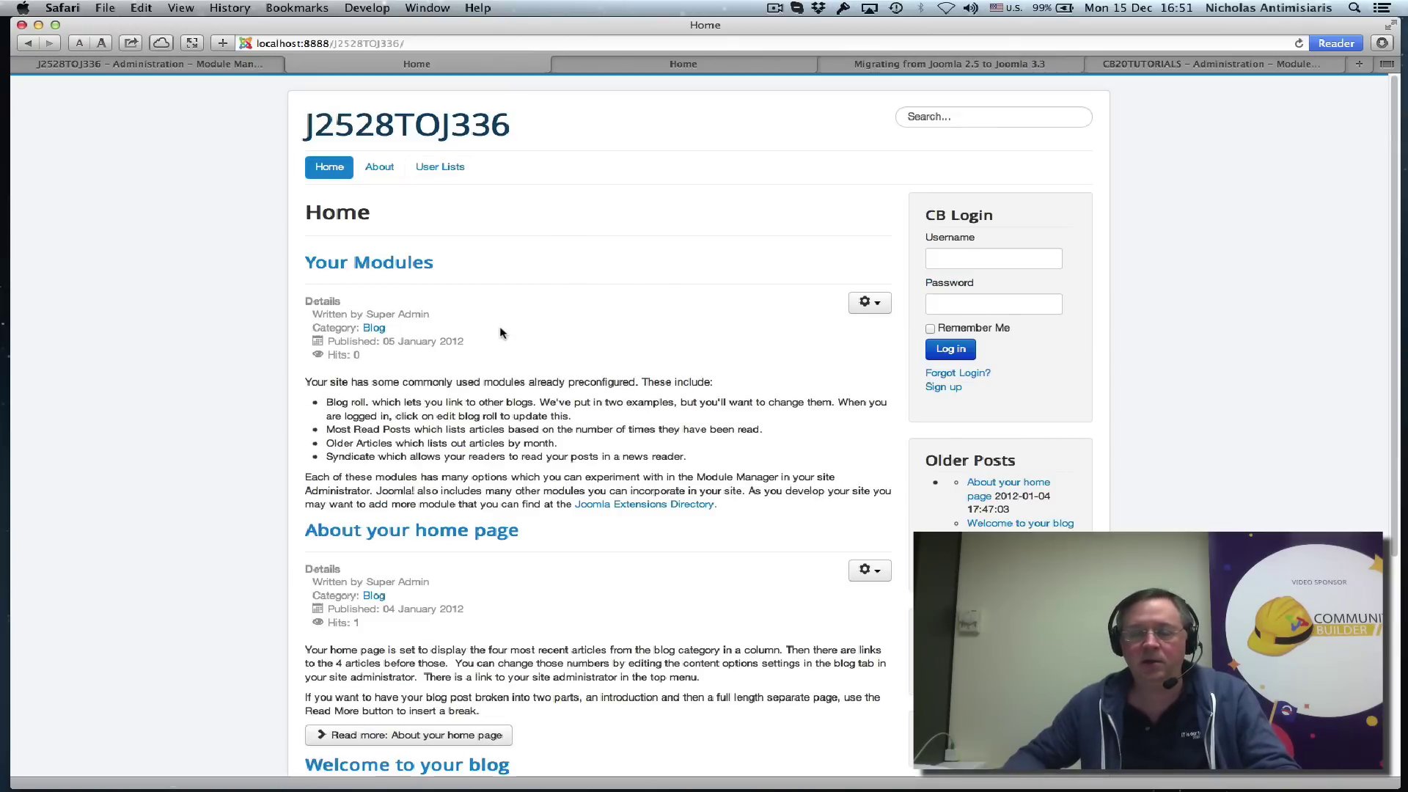
pyautogui.scroll(-3, 499, 340)
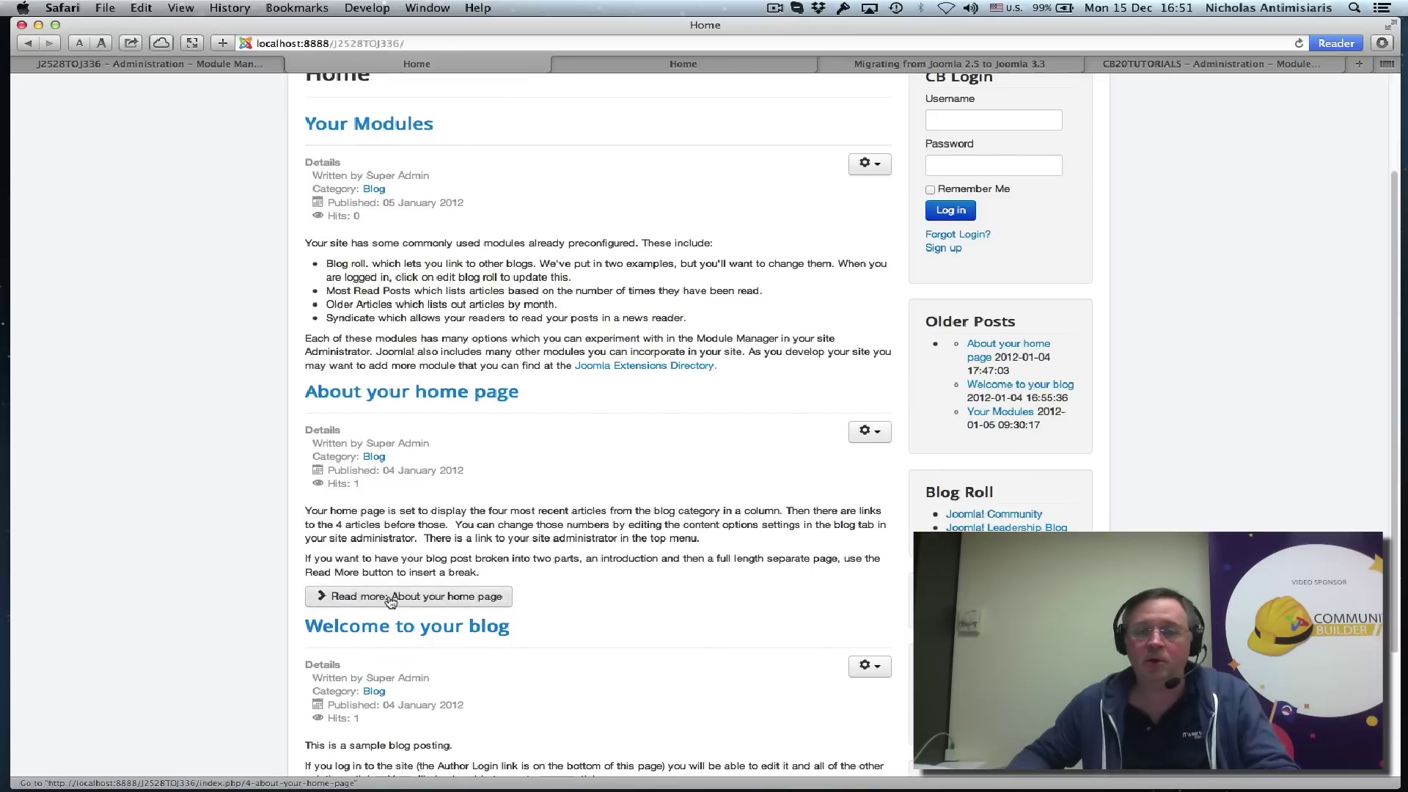
pyautogui.scroll(3, 551, 482)
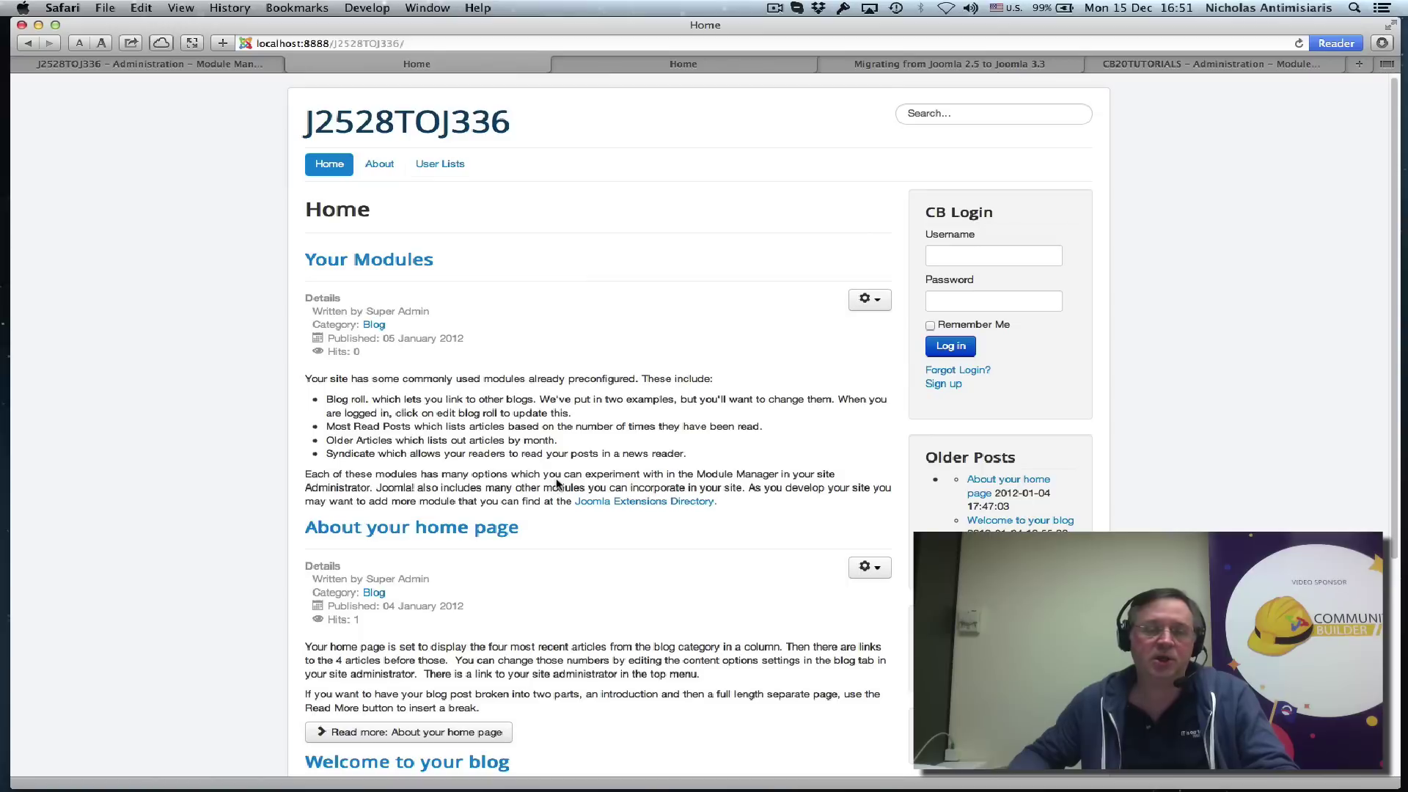